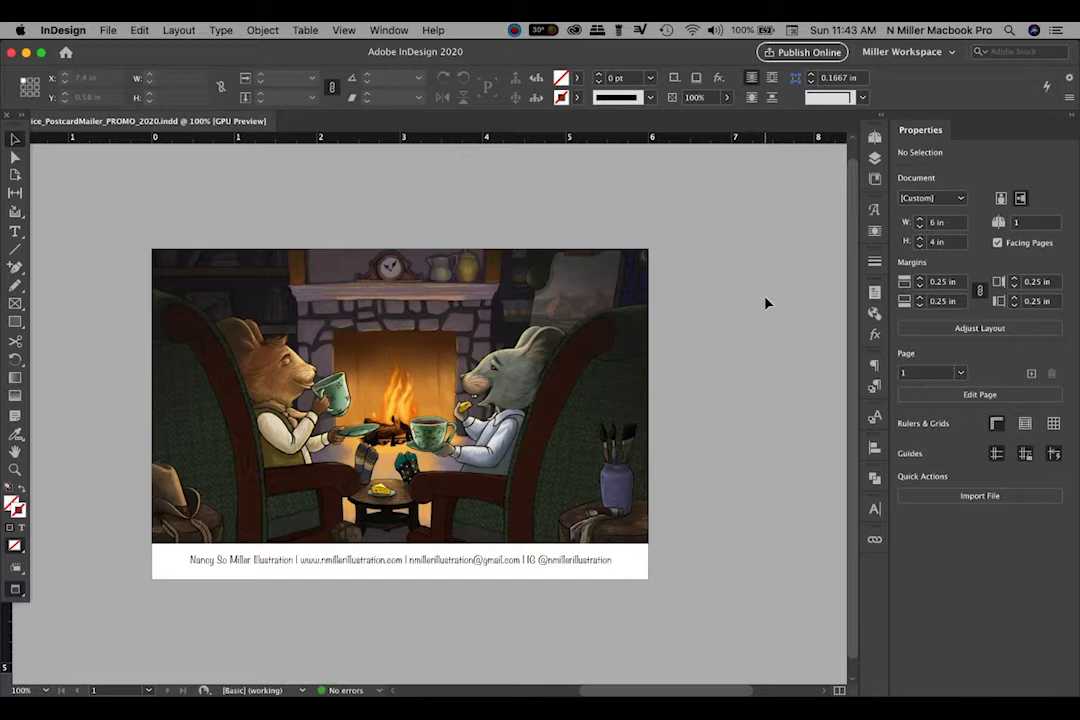
- Look over the finished Mice_PostcardMailer_PROMO_2020.indd postcard and close the document
drag(421, 390, 491, 389)
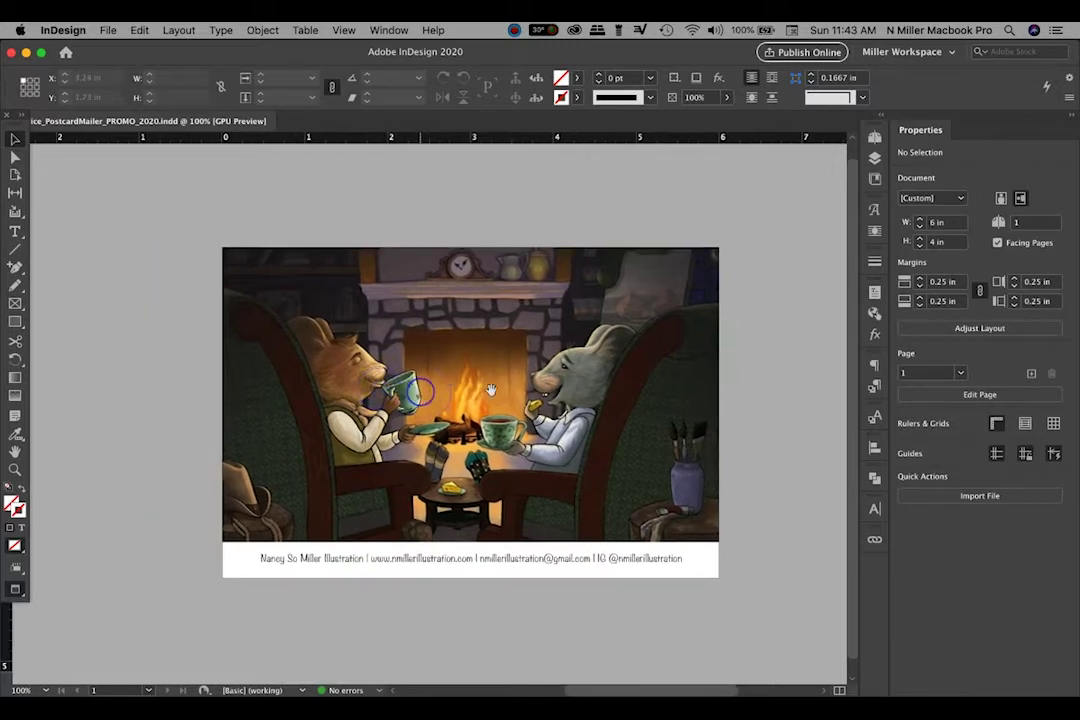
key(super+equal)
drag(595, 371, 572, 350)
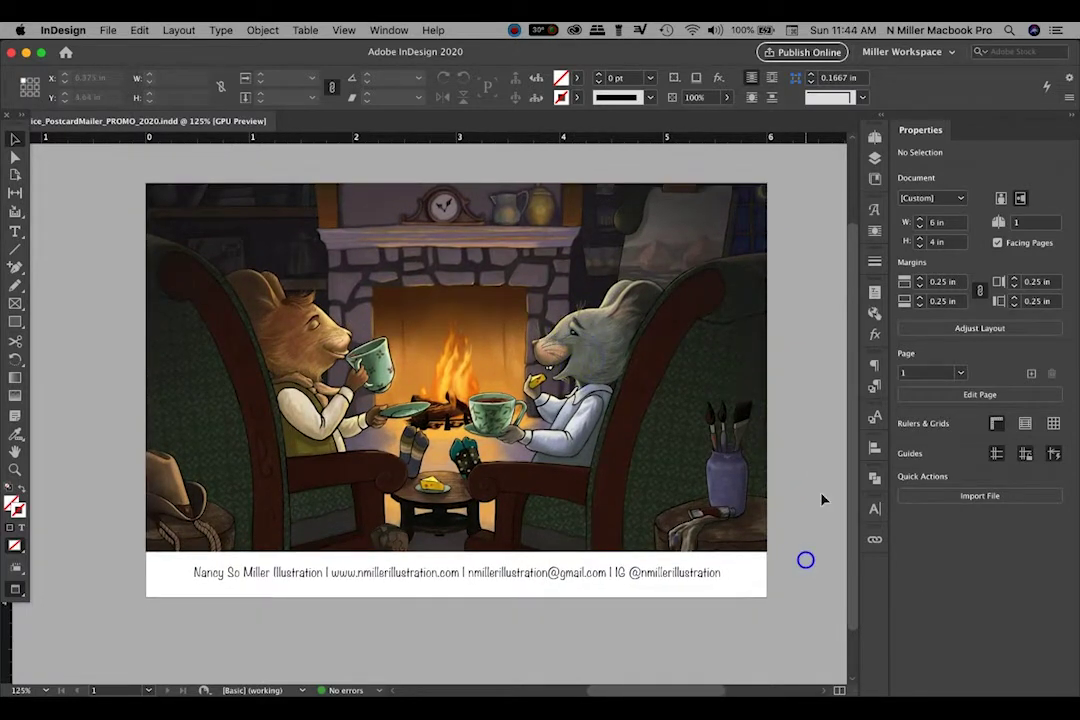
drag(140, 50, 178, 50)
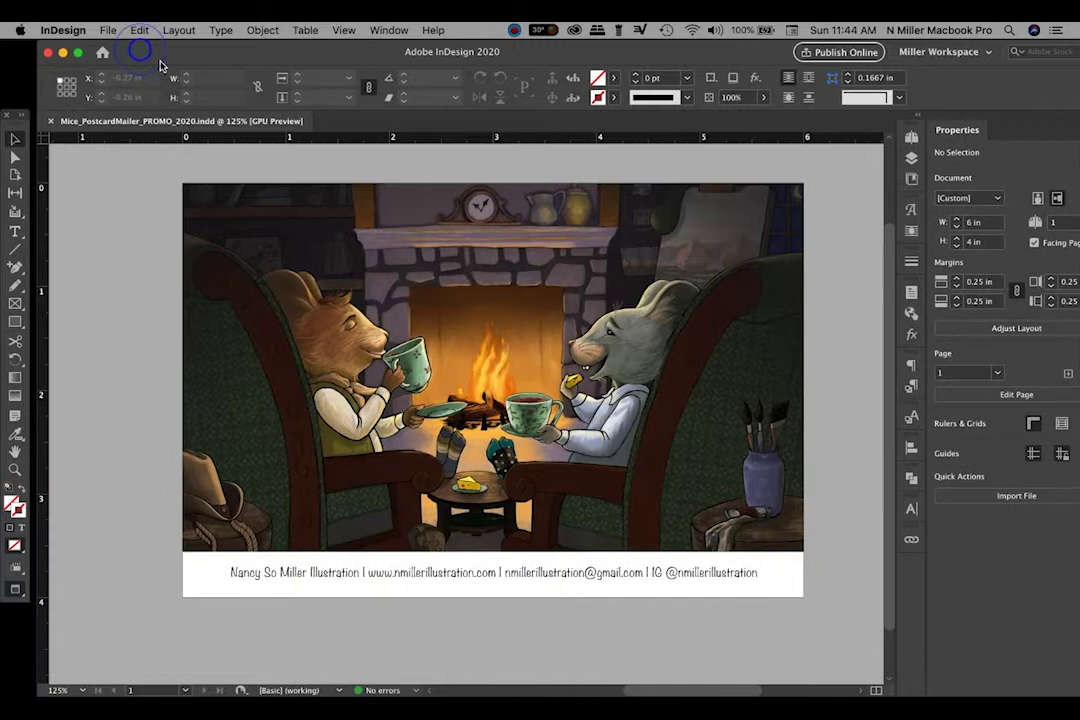
click(50, 120)
drag(453, 58, 417, 52)
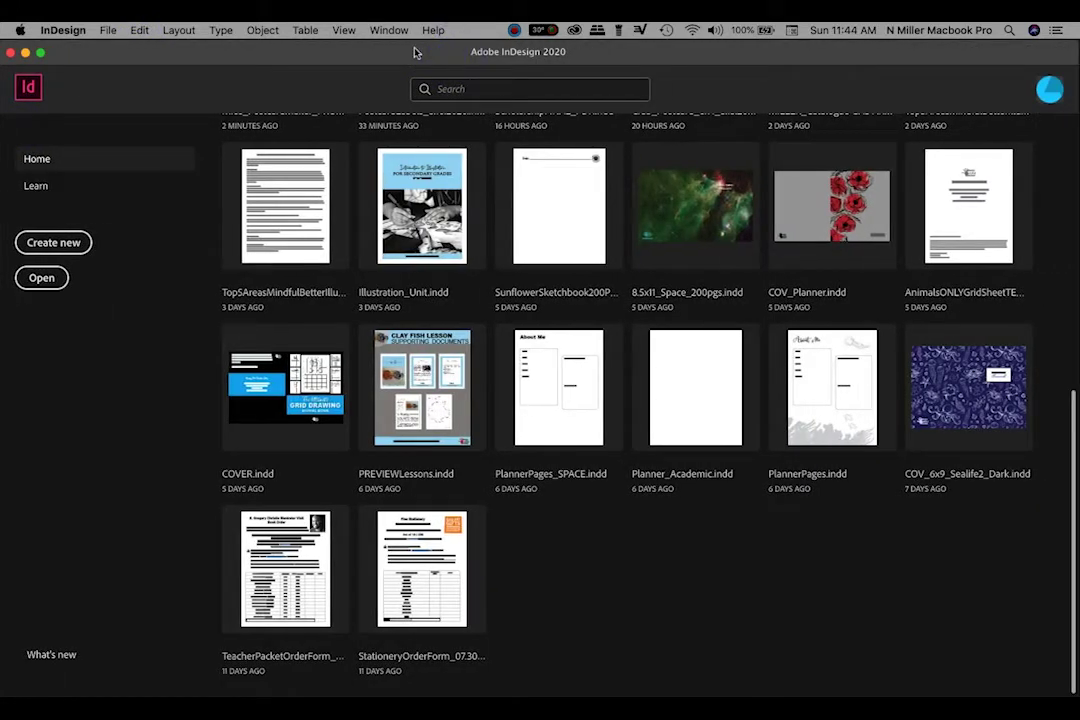
- Start a new document from the Print presets and set its units to inches
click(56, 244)
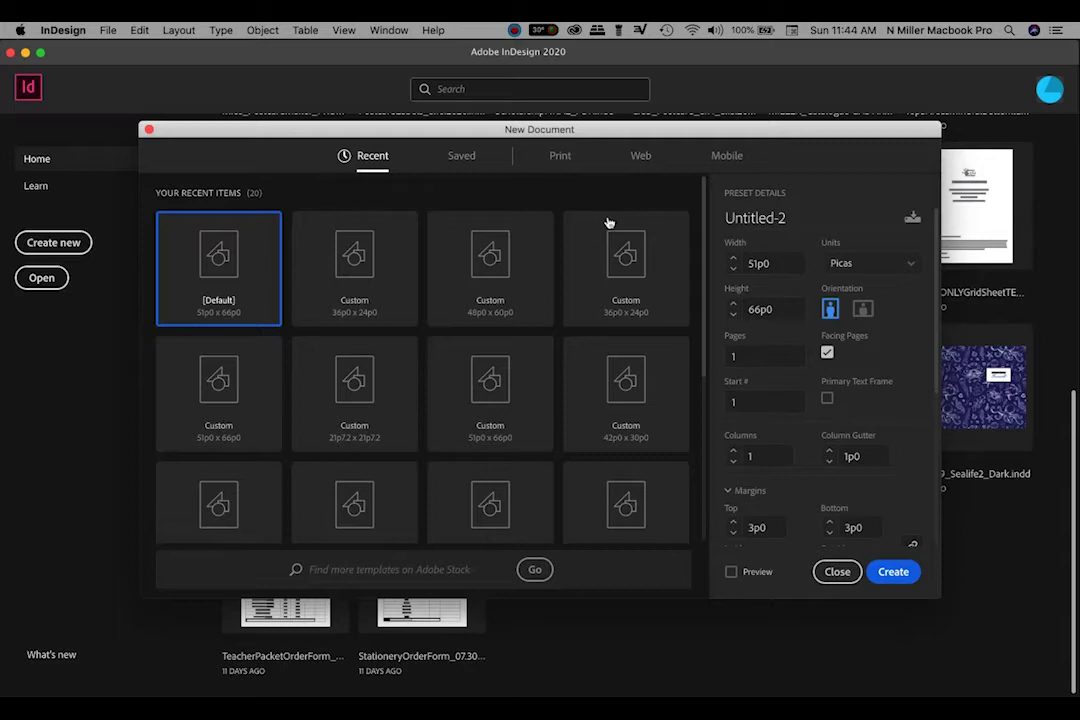
click(562, 157)
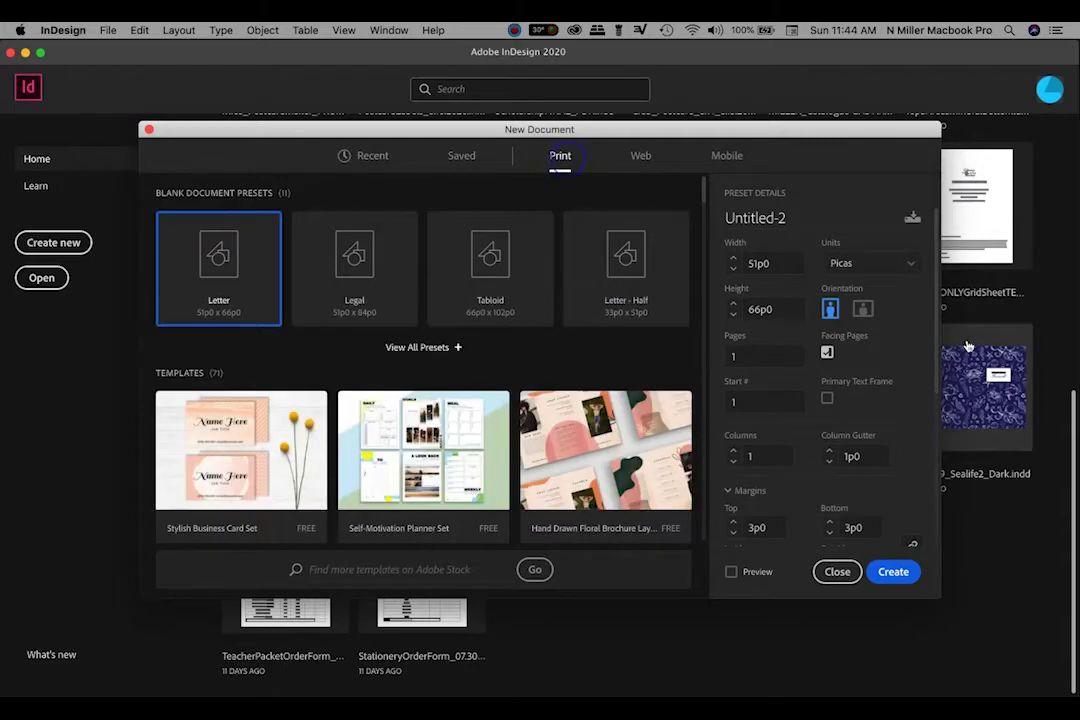
click(900, 264)
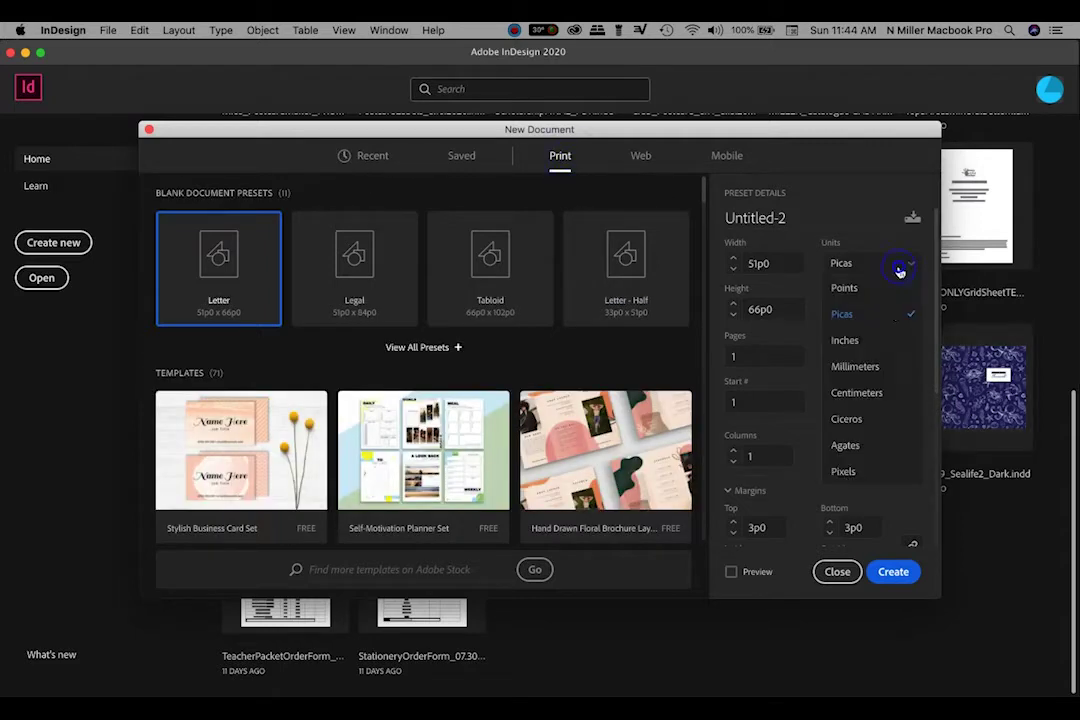
click(897, 341)
- Set the new document's size to 6 in wide by 4 in high with landscape orientation
drag(784, 262, 727, 262)
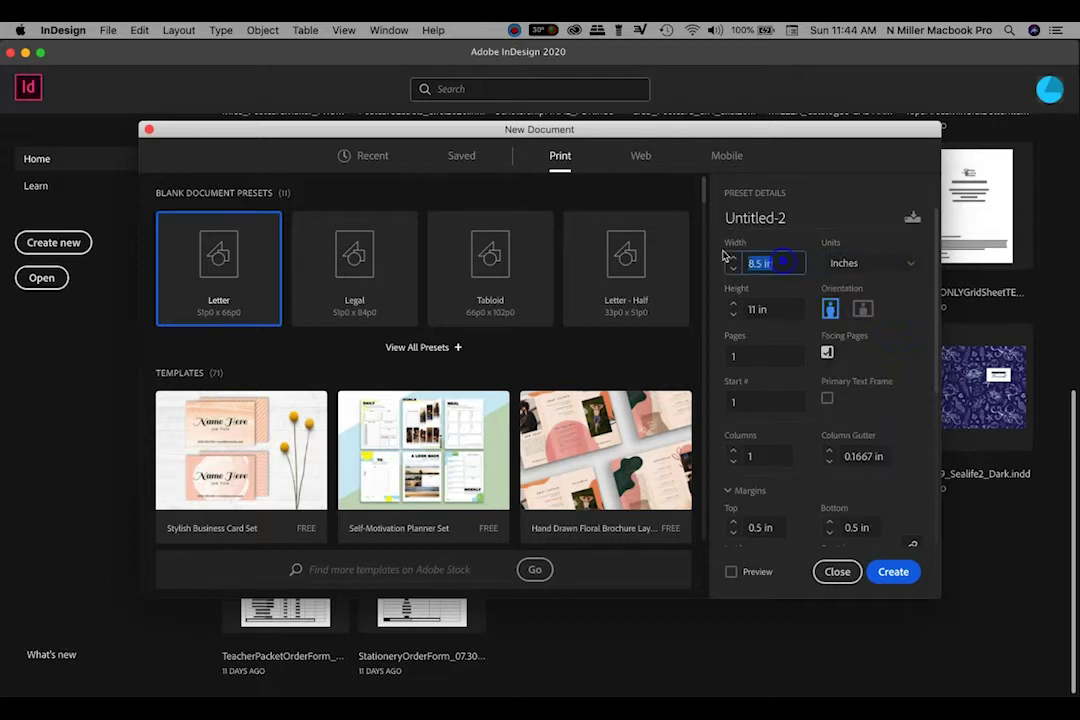
text(6)
drag(795, 312, 687, 316)
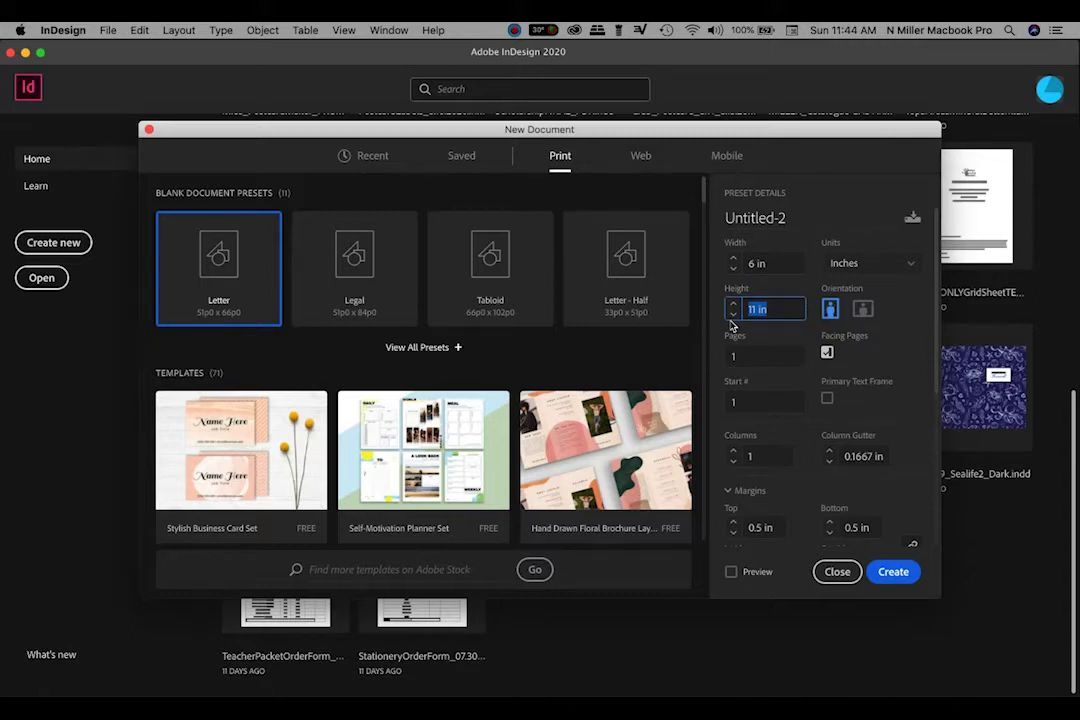
text(4)
key(Tab)
key(space)
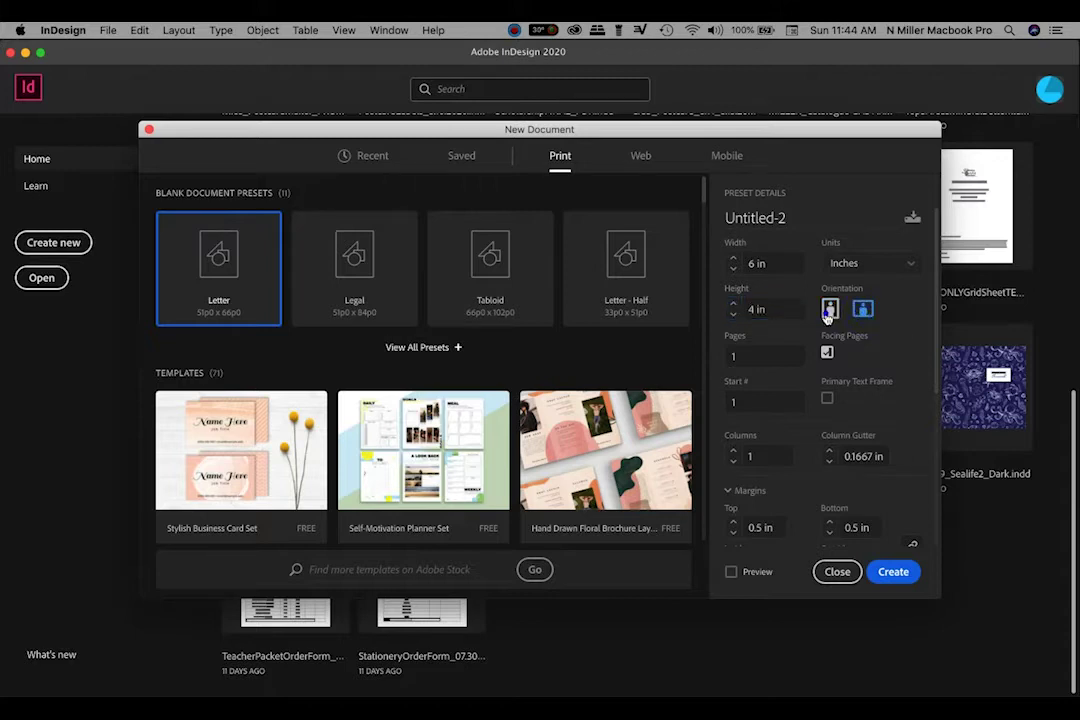
click(866, 311)
- Set all four linked margins of the new document to 0.25 in
scroll(846, 396, down, 1)
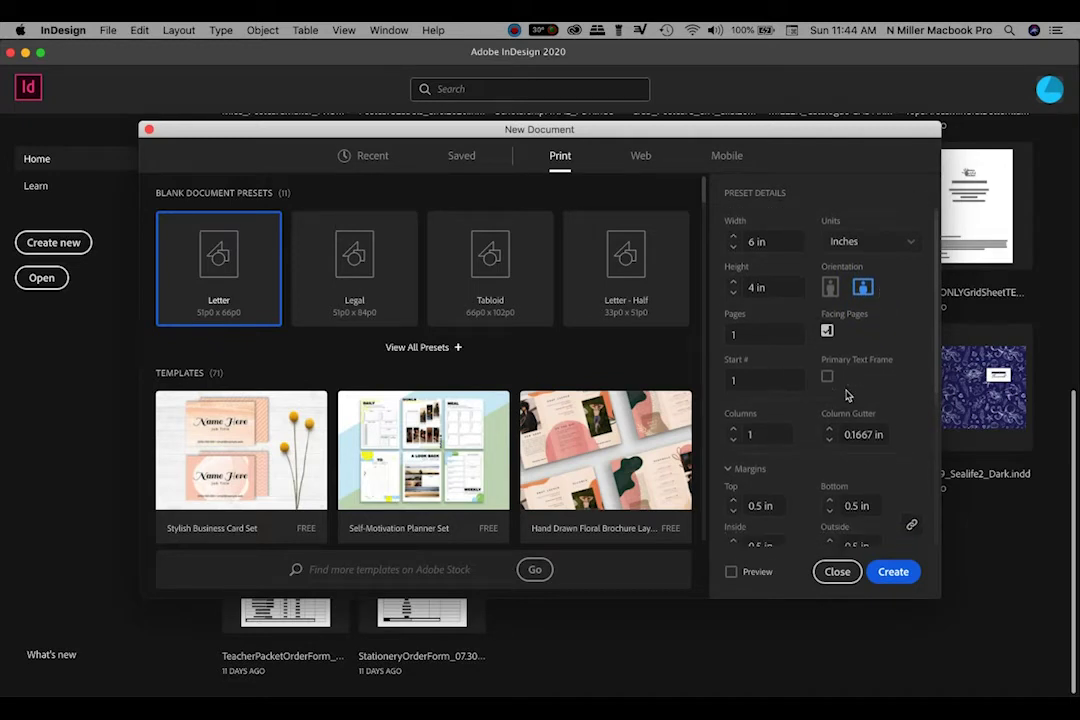
scroll(846, 396, down, 3)
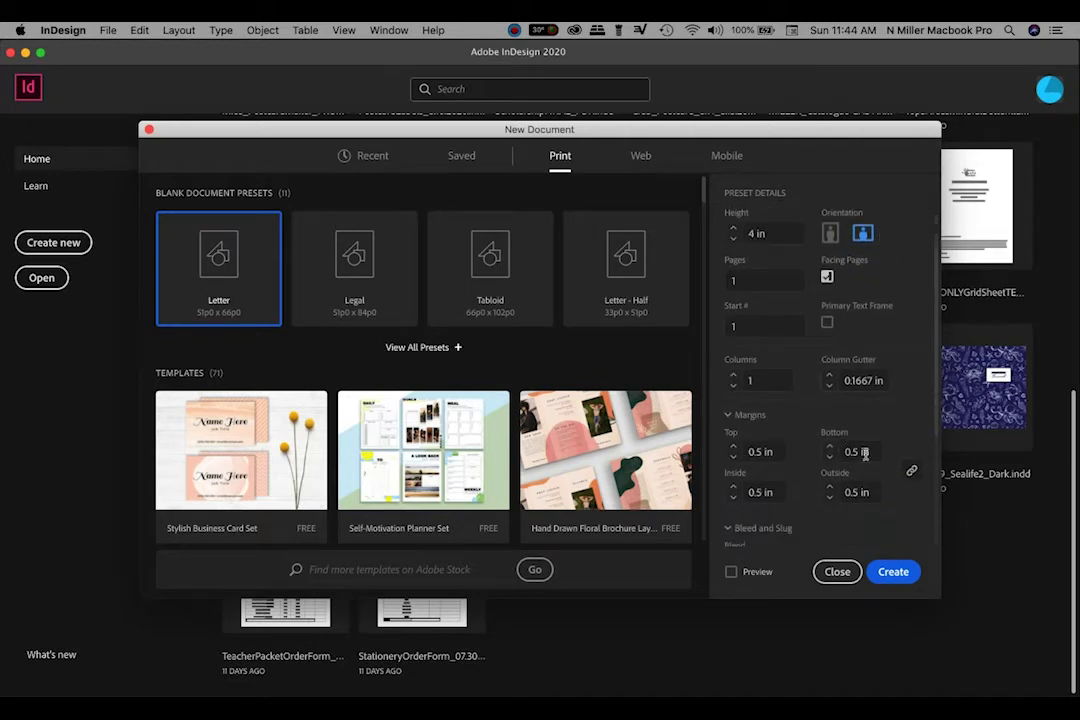
scroll(864, 452, down, 2)
scroll(866, 452, down, 2)
click(776, 361)
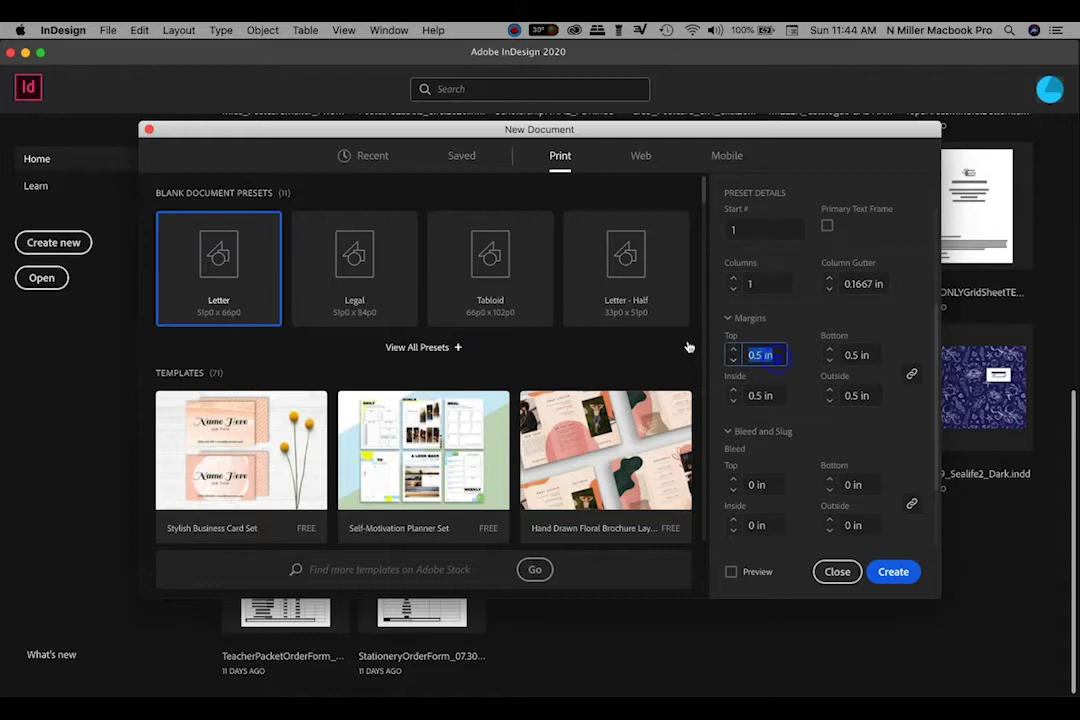
text(.25)
click(808, 347)
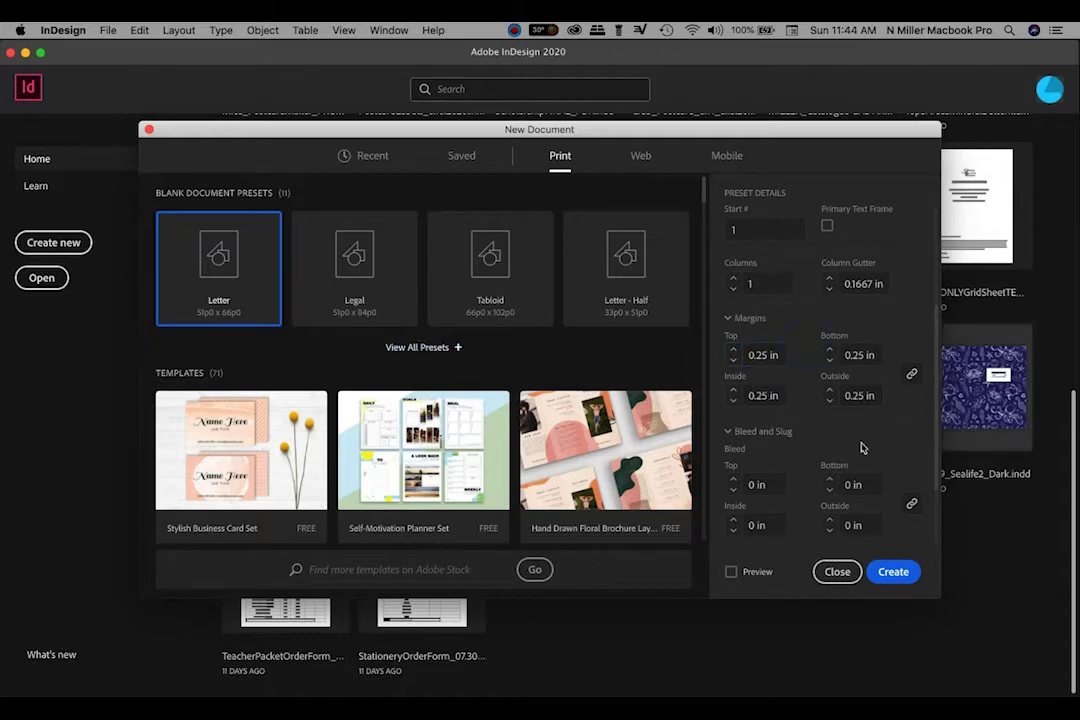
- Set the bleed to 0.125 in on all sides and create the document
scroll(866, 437, down, 1)
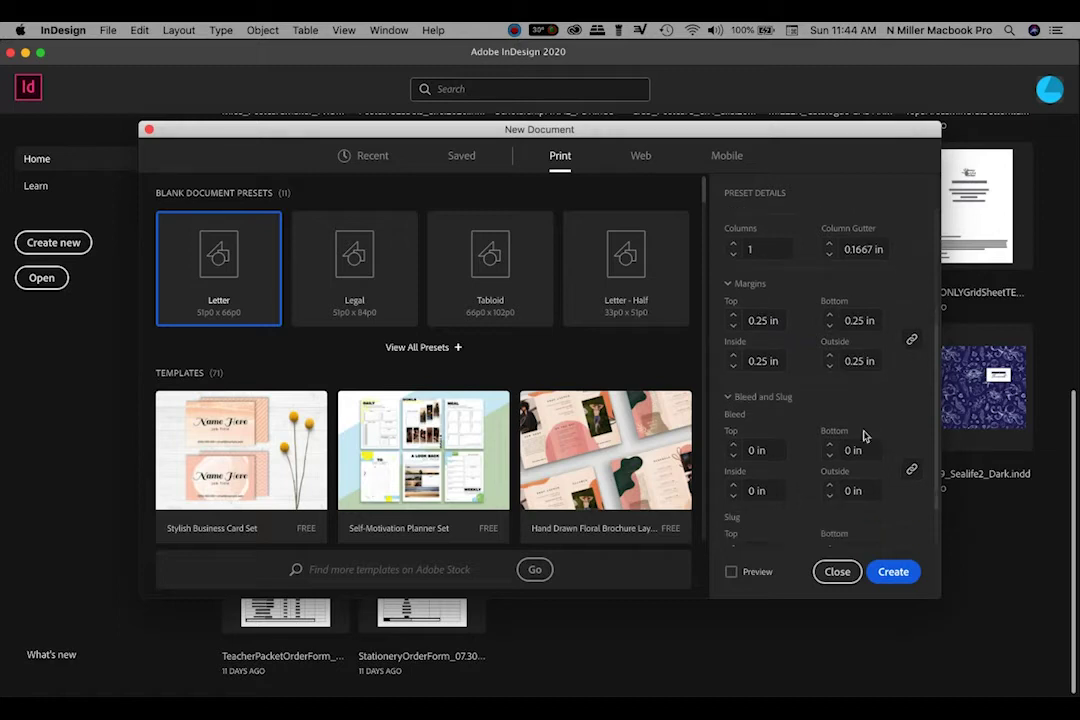
scroll(863, 436, down, 2)
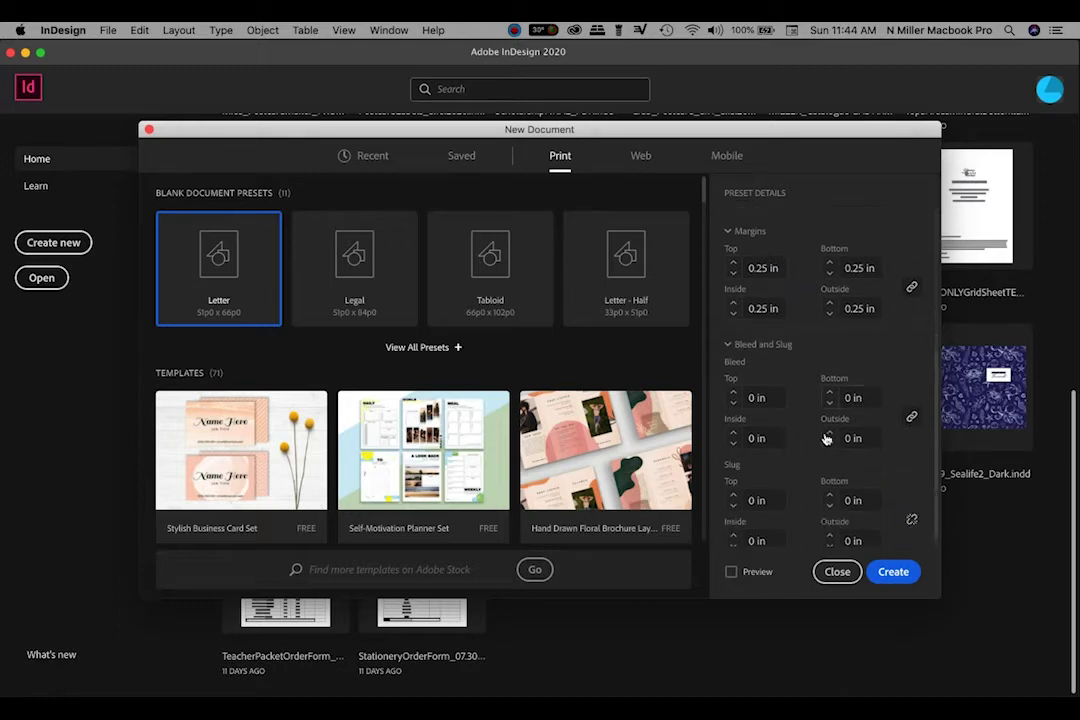
double_click(760, 398)
key(BackSpace)
text(.125)
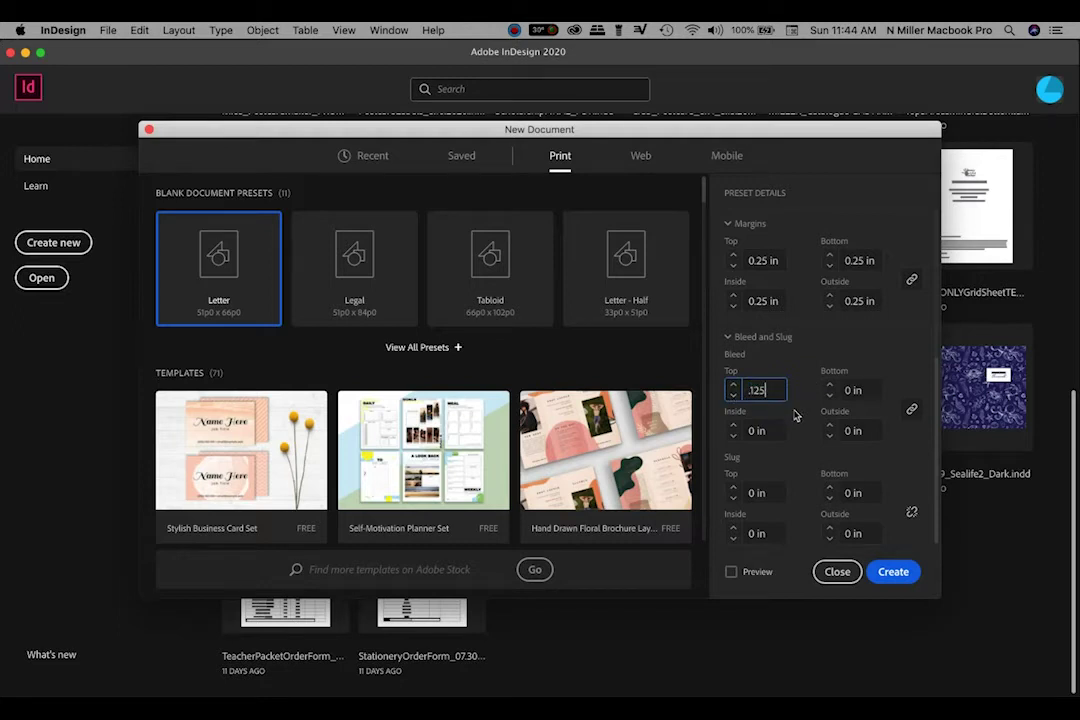
click(795, 408)
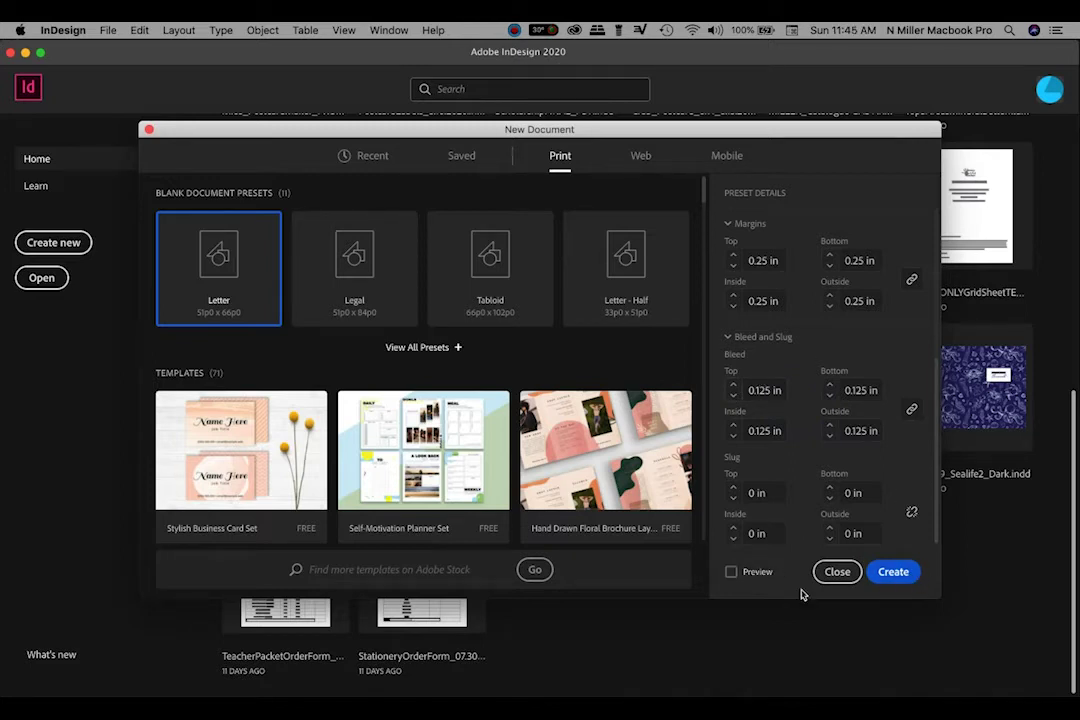
click(894, 574)
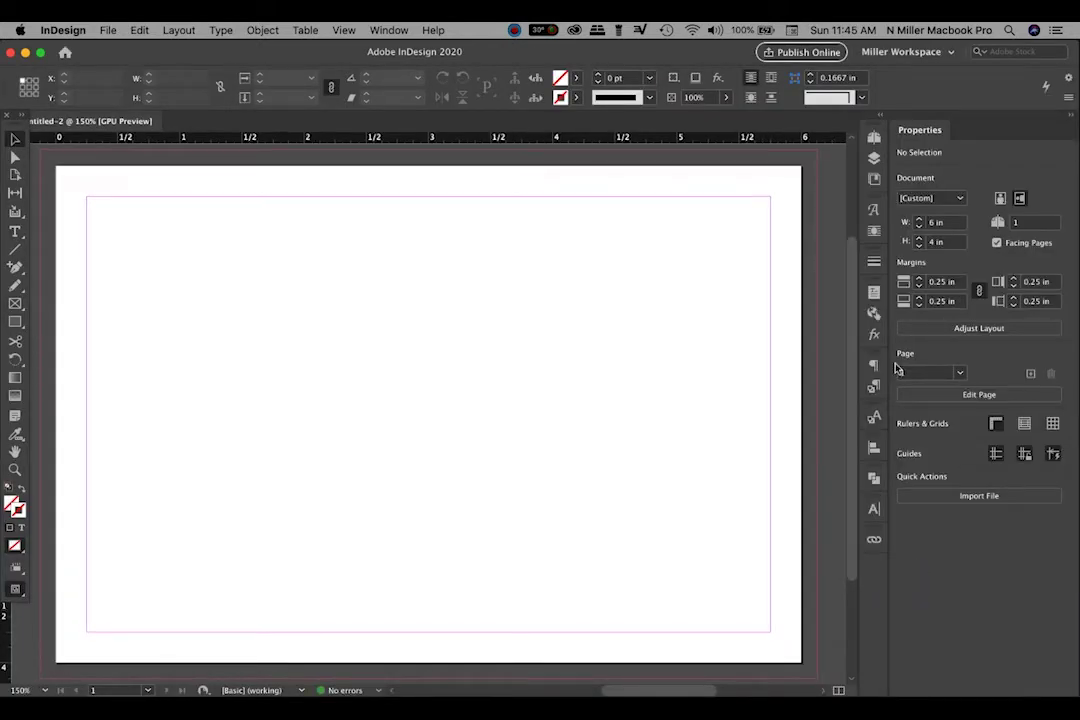
- Save the blank postcard document as Poscard6x4TEMP_8.16.2020 in the PROMO folder
key(super+minus)
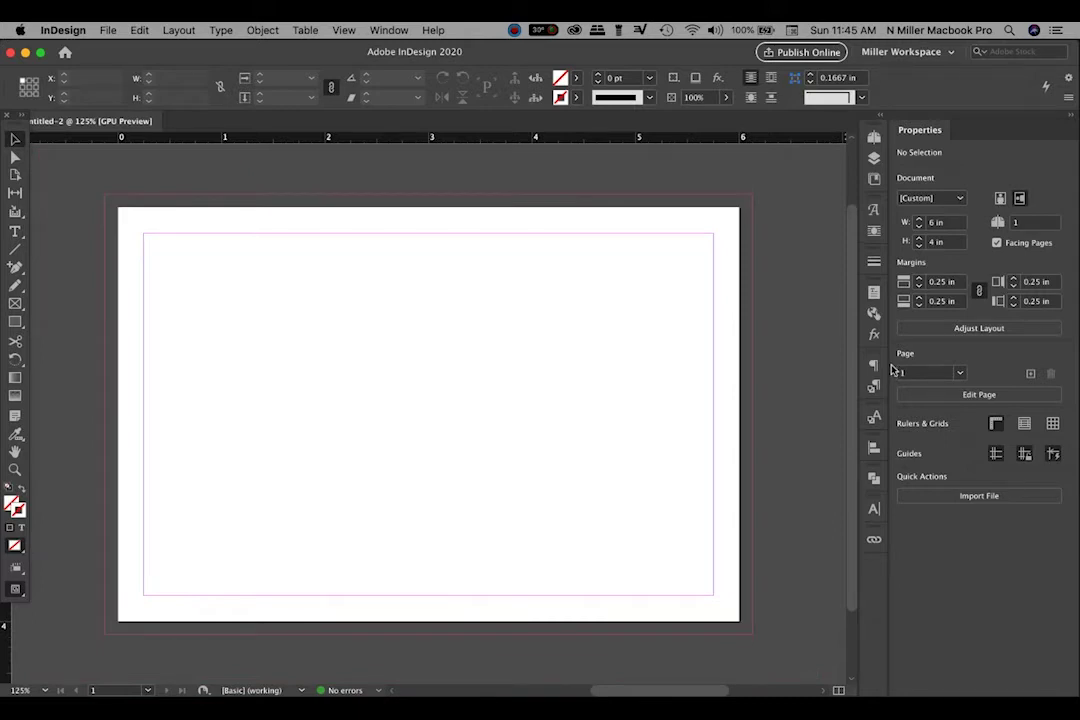
mouse_move(487, 323)
mouse_down()
mouse_move(545, 323)
mouse_move(507, 325)
mouse_up()
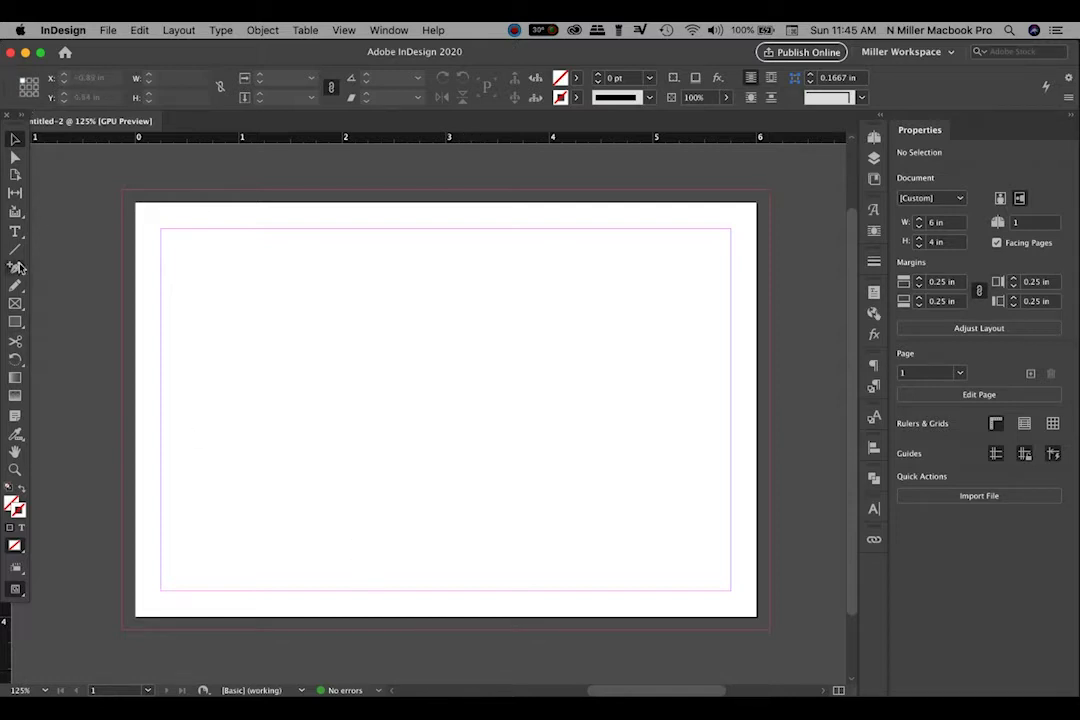
click(105, 30)
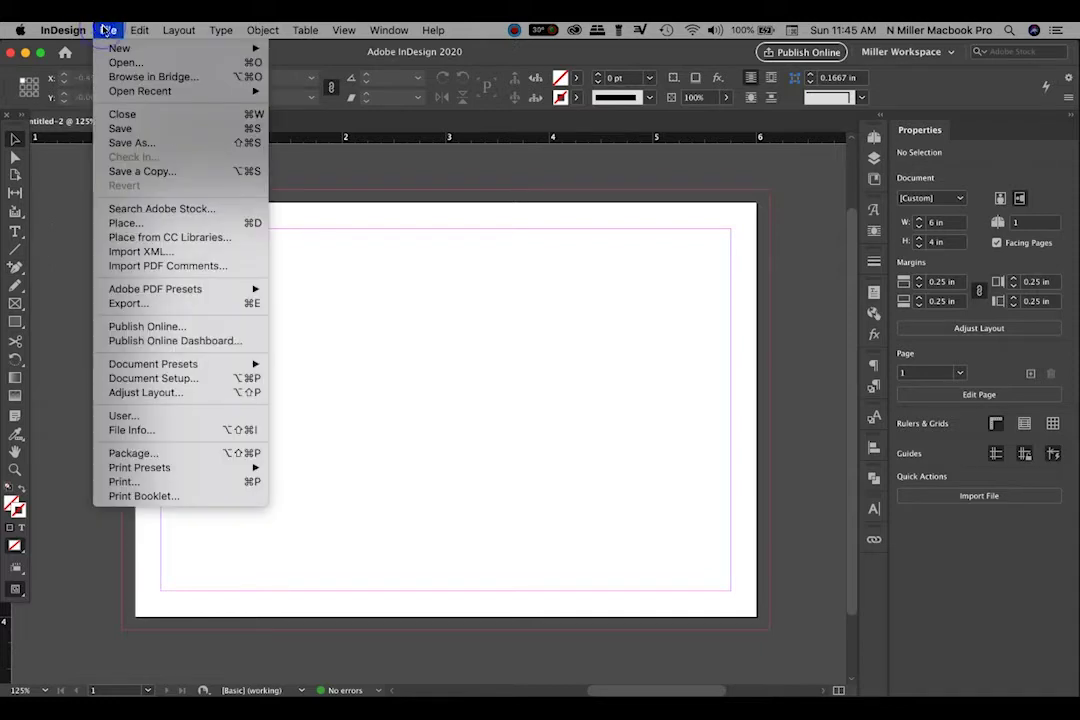
click(190, 145)
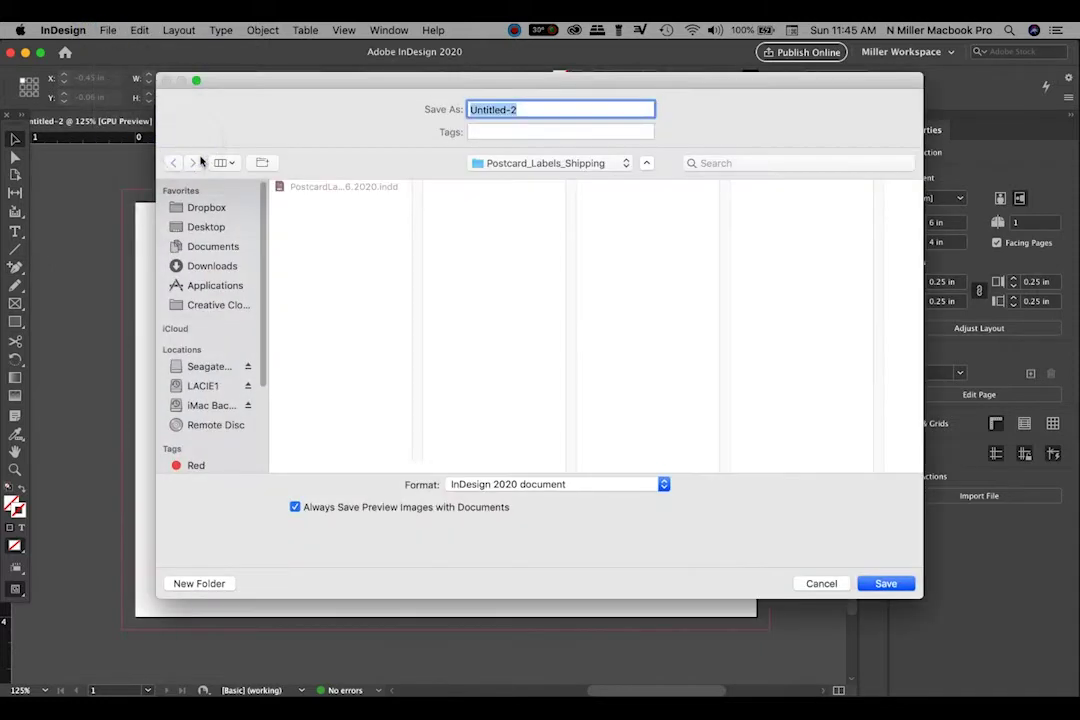
click(480, 162)
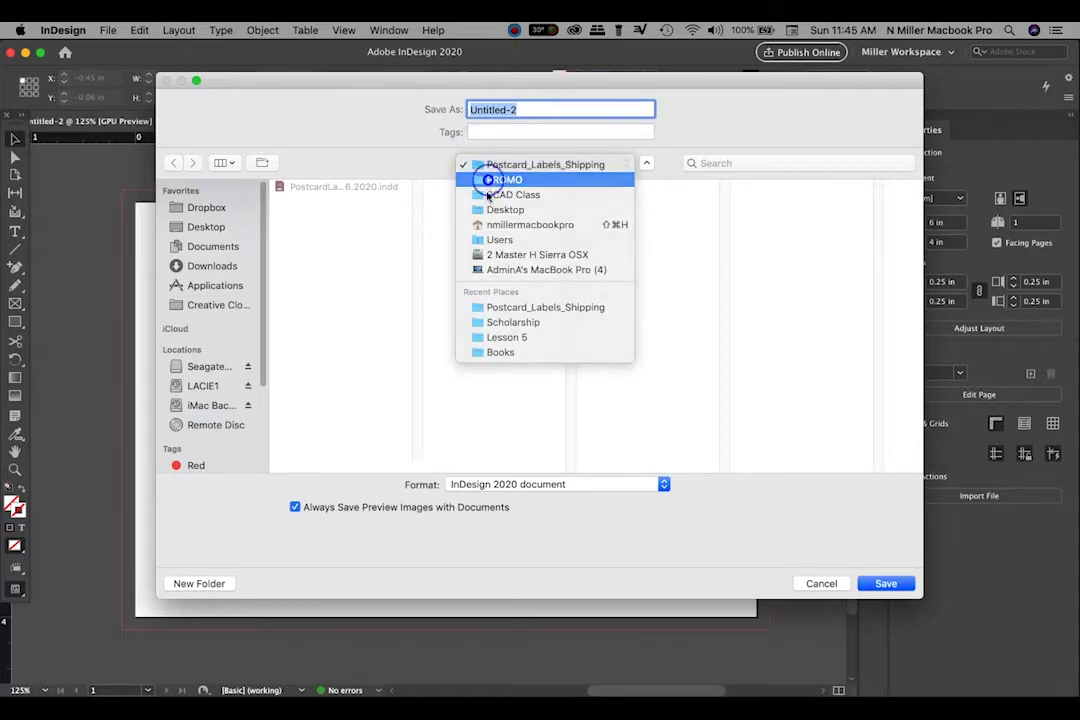
click(495, 180)
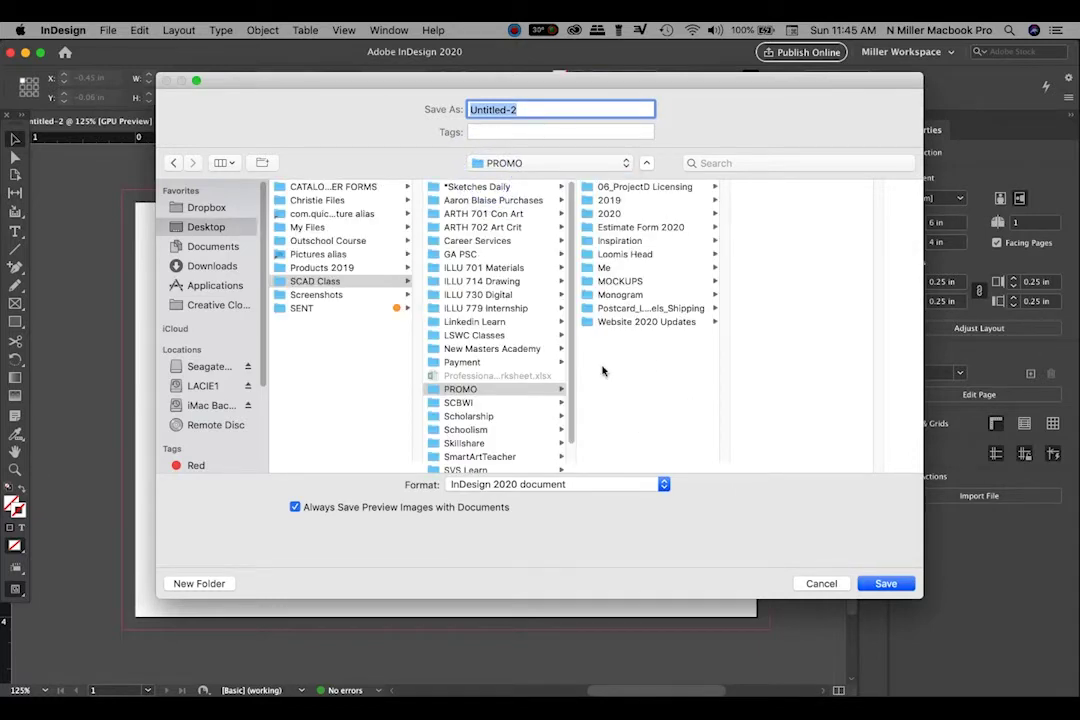
text(Poscard6x4TEMP_8.)
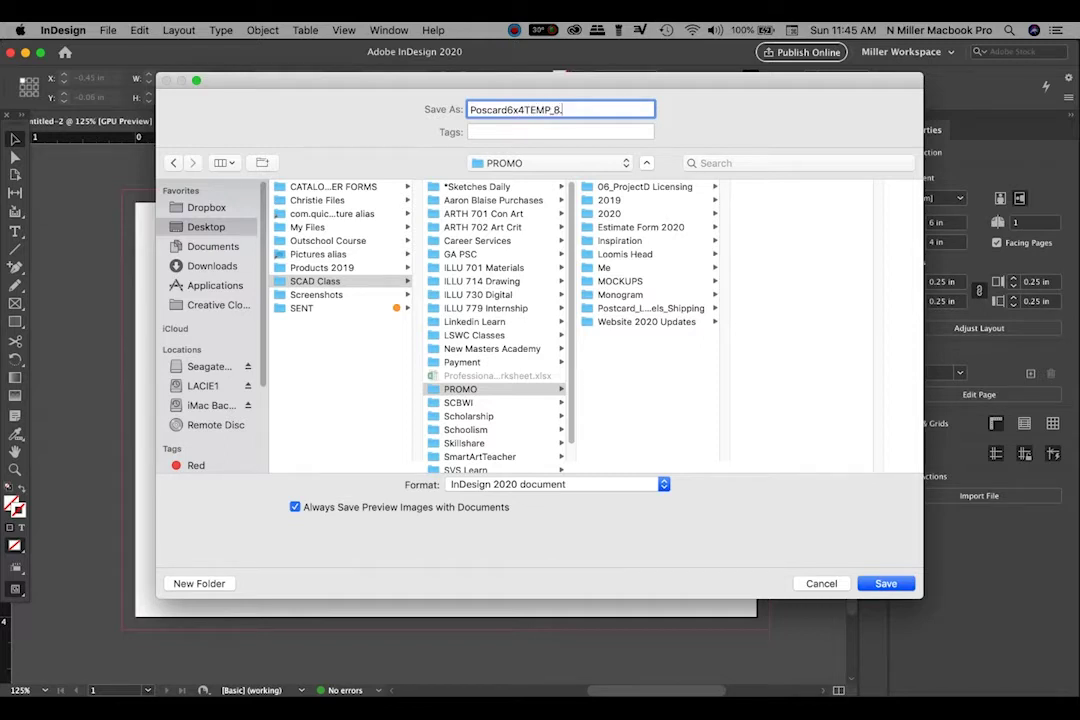
text(16.2020)
click(885, 586)
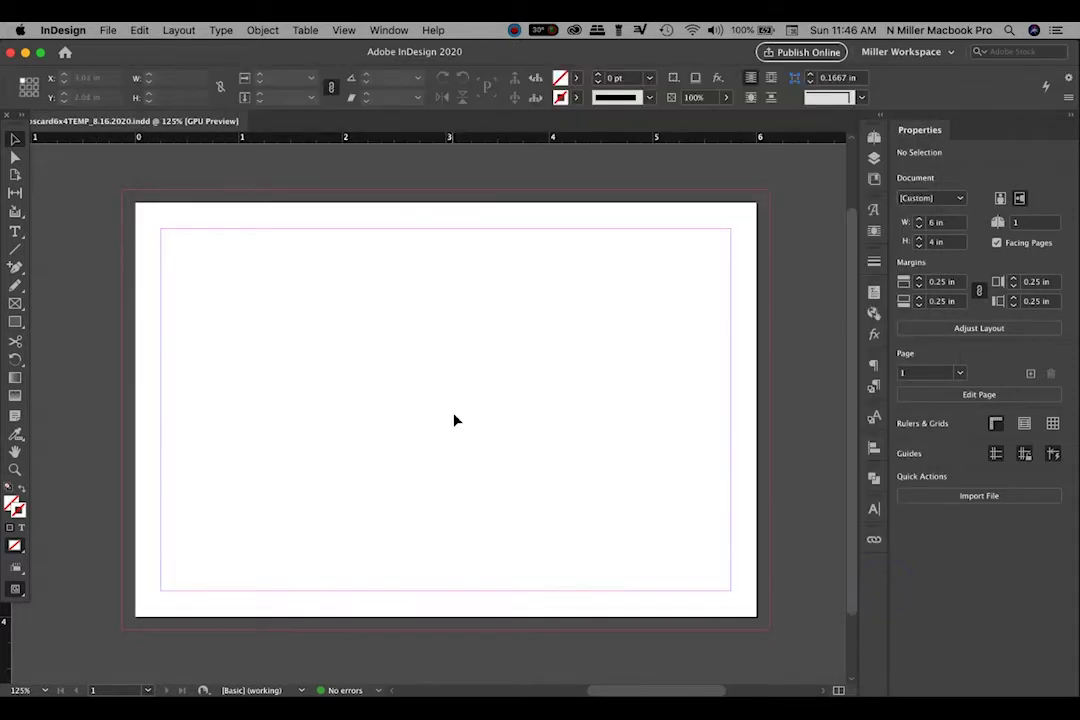
click(421, 430)
scroll(510, 432, left, 3)
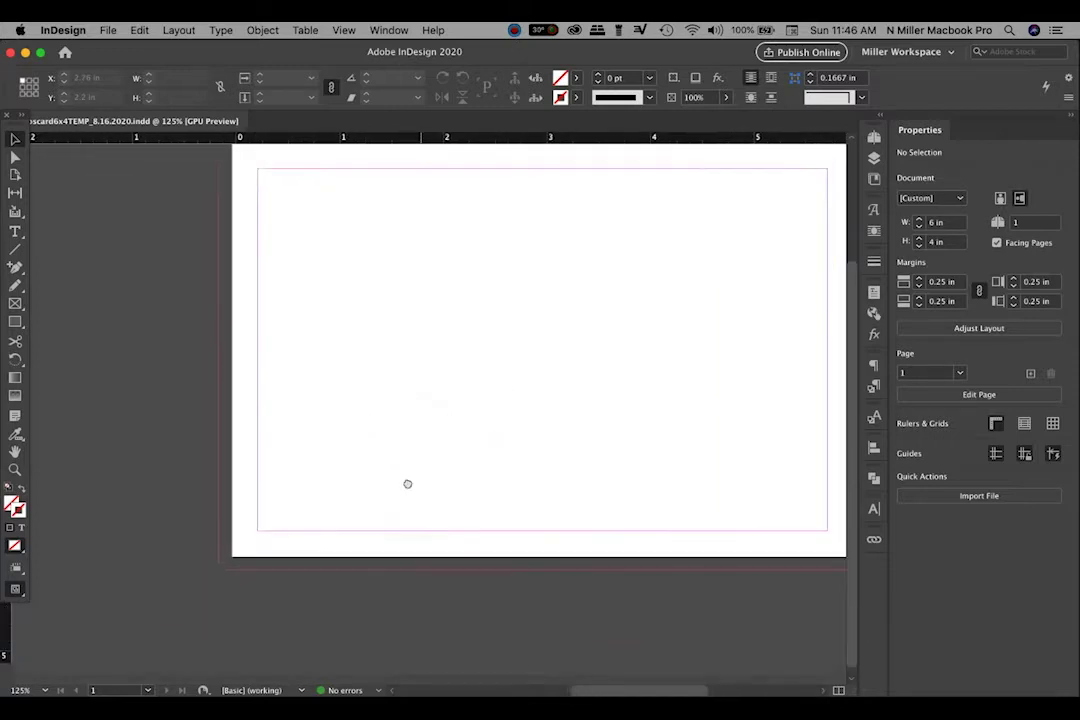
scroll(360, 450, down, 2)
drag(366, 460, 405, 414)
drag(619, 381, 622, 417)
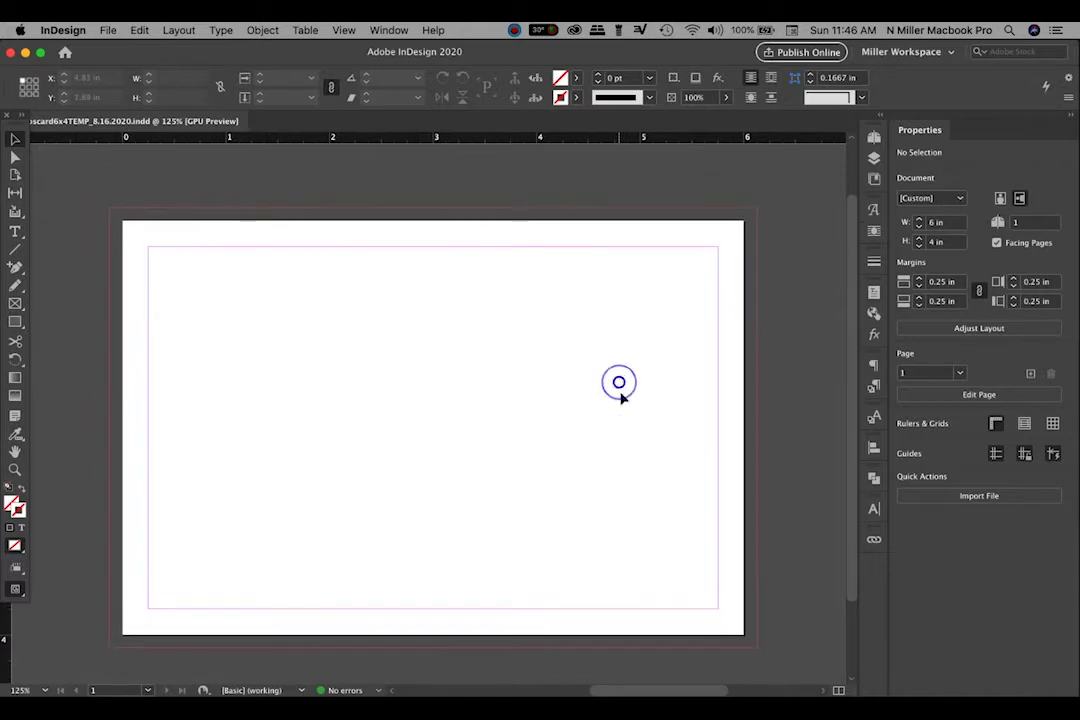
drag(399, 469, 420, 460)
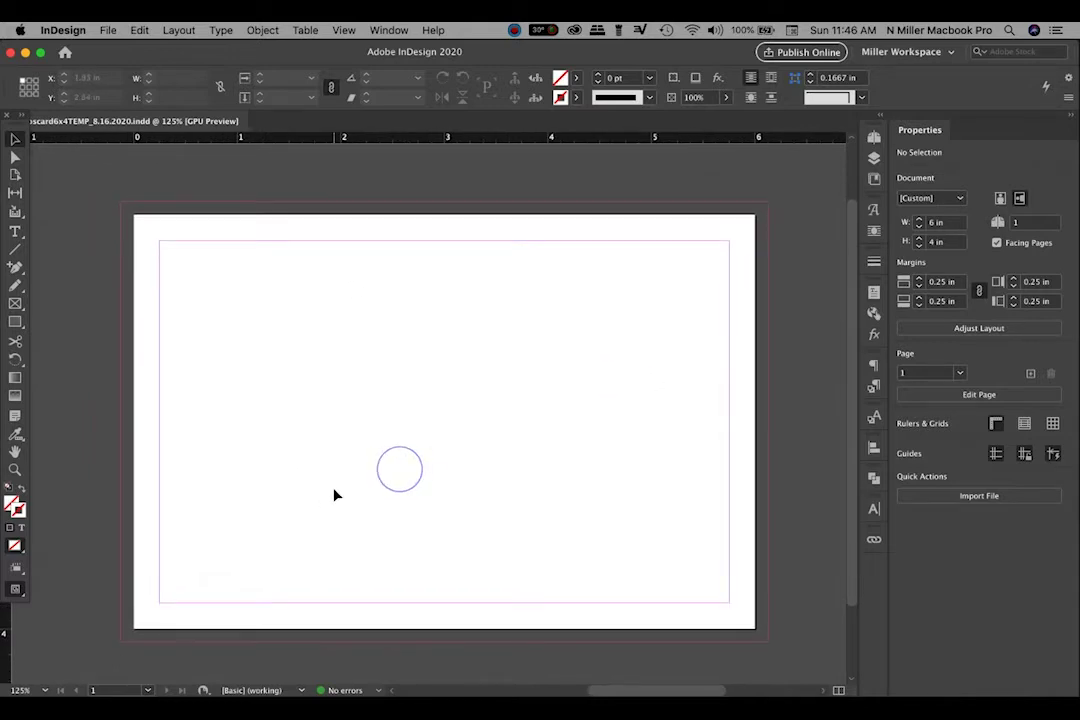
- Draw an empty rectangular picture frame, about 6.25 by 4.25 in, covering the whole page out to the bleed guides
click(16, 304)
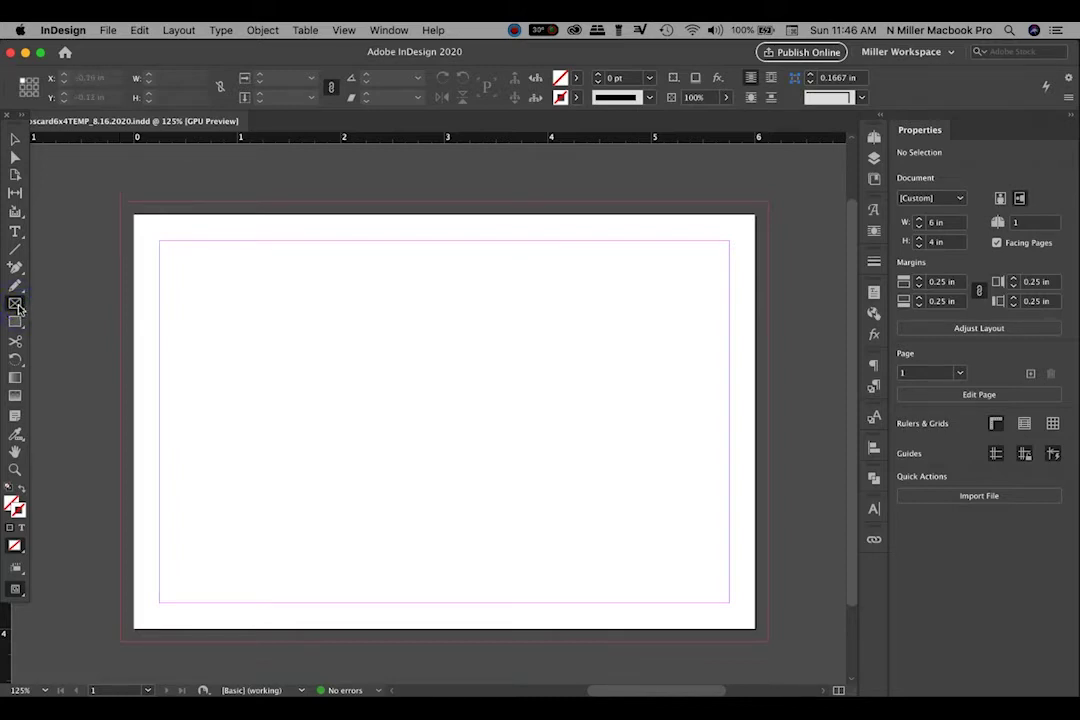
drag(118, 200, 769, 641)
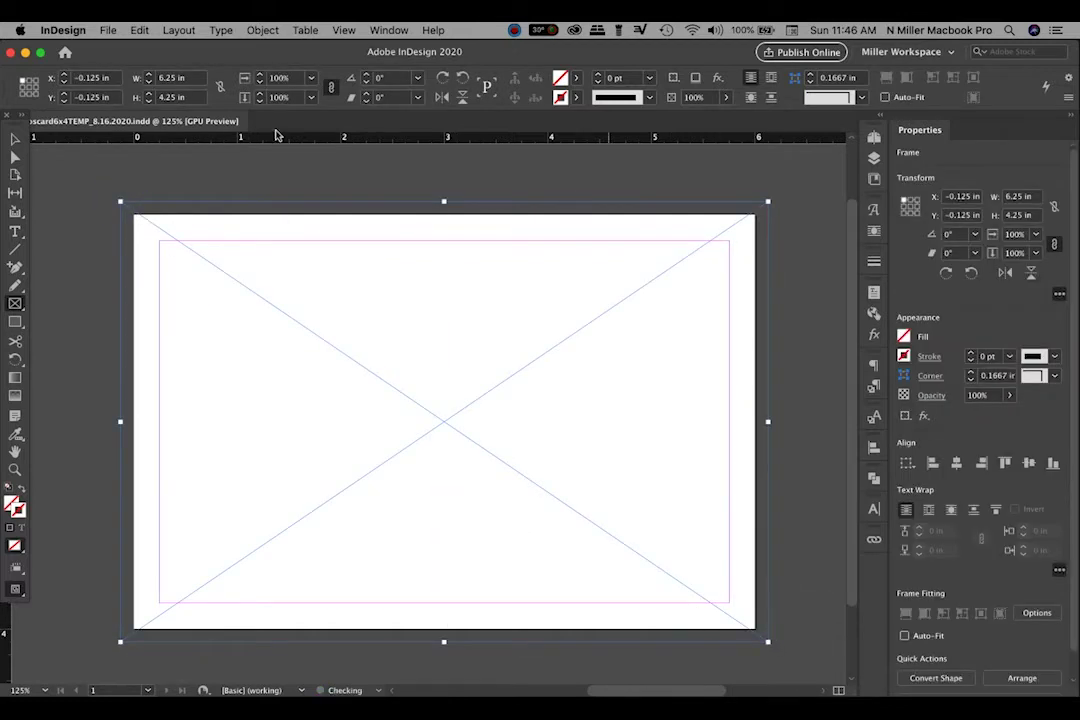
click(14, 137)
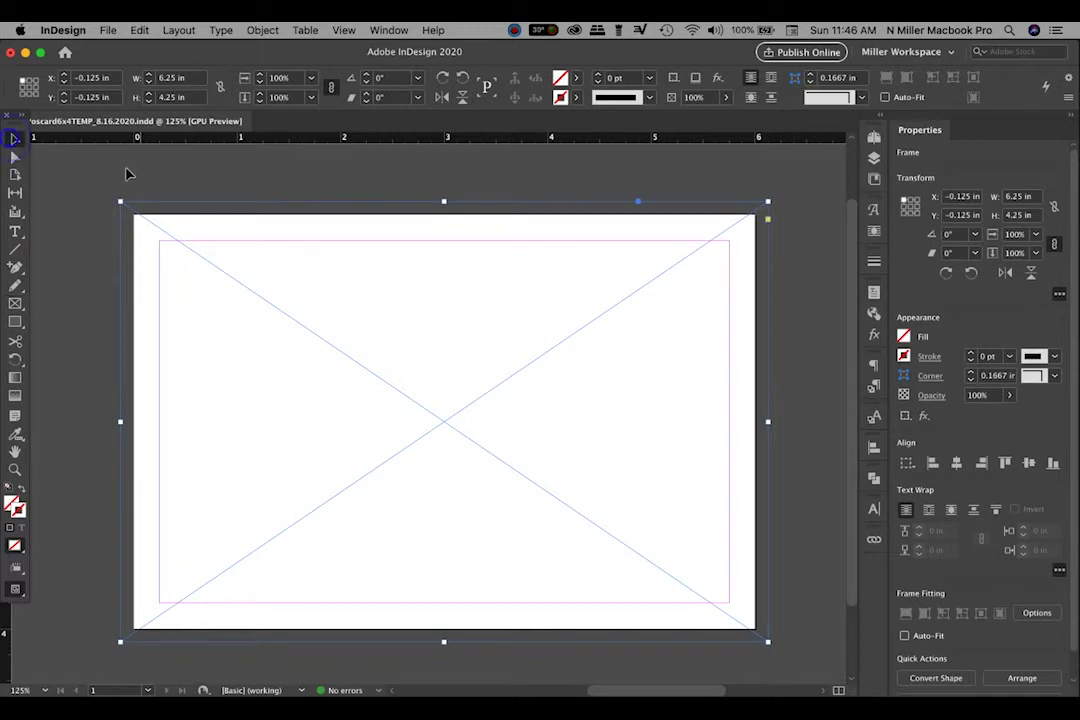
click(266, 272)
click(90, 272)
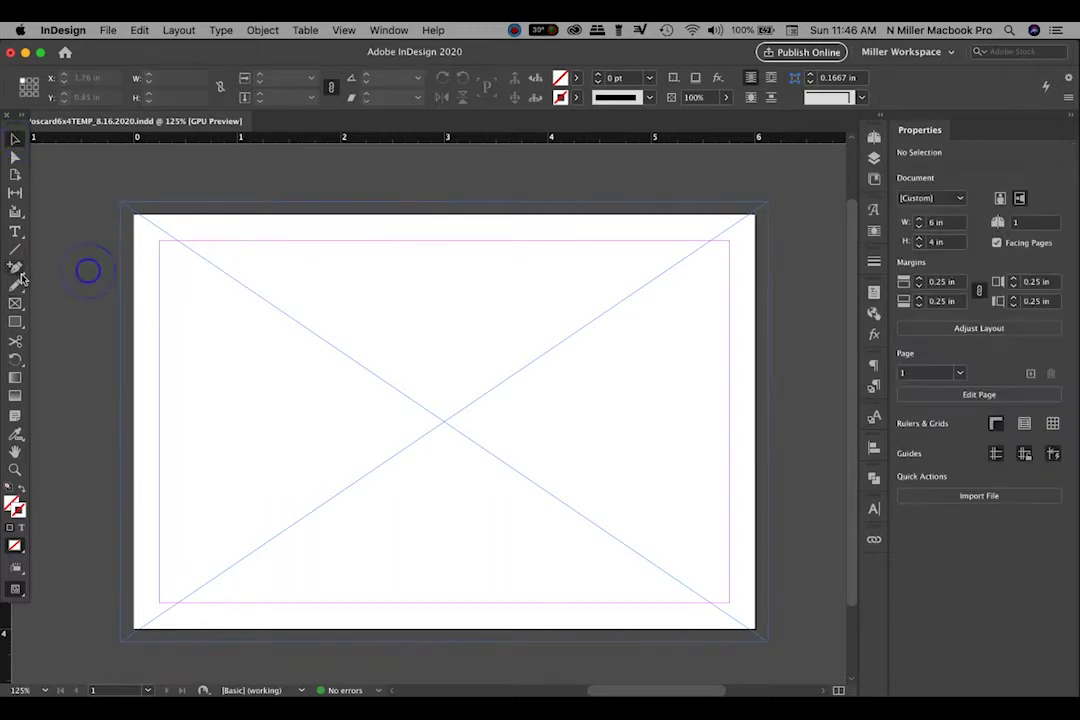
click(707, 396)
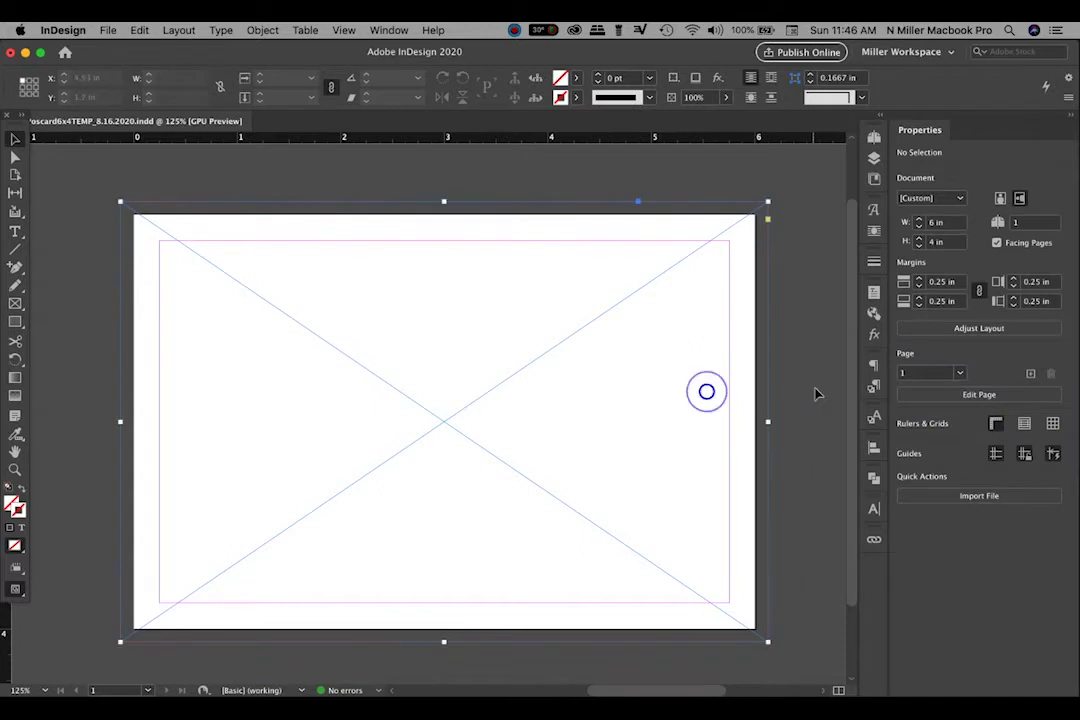
- Place MouseInk_COLOR_08.07.2020-FLAT.tif from the Town and Country Mouse project's FINISHED FINALS folder into the picture frame
click(108, 30)
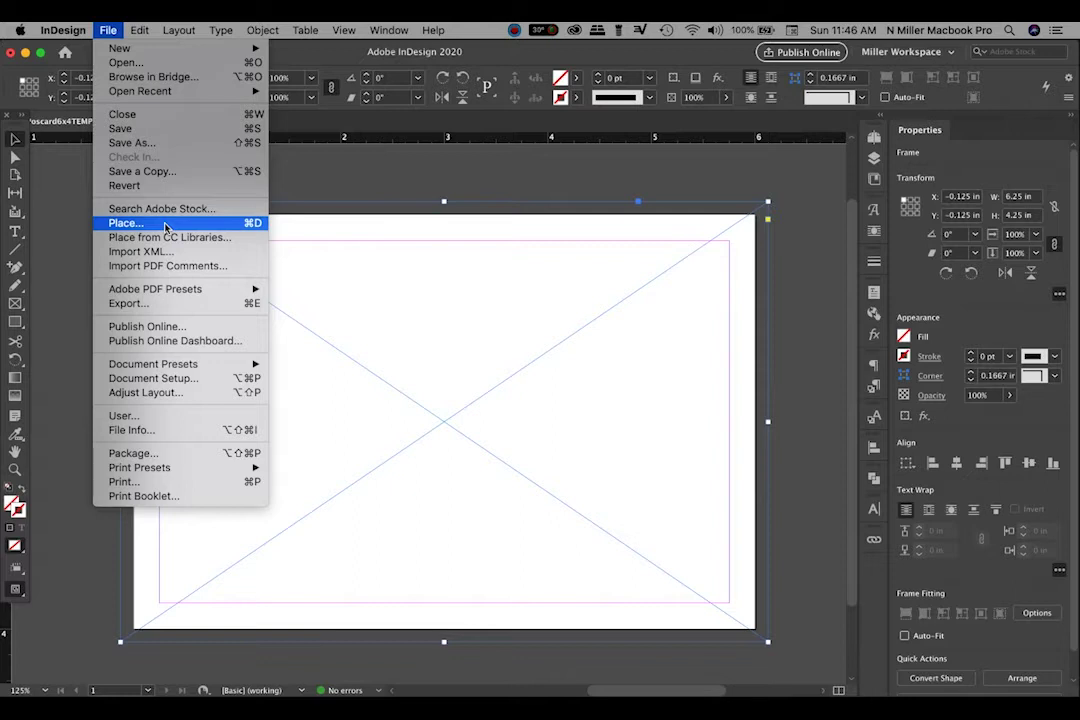
click(126, 223)
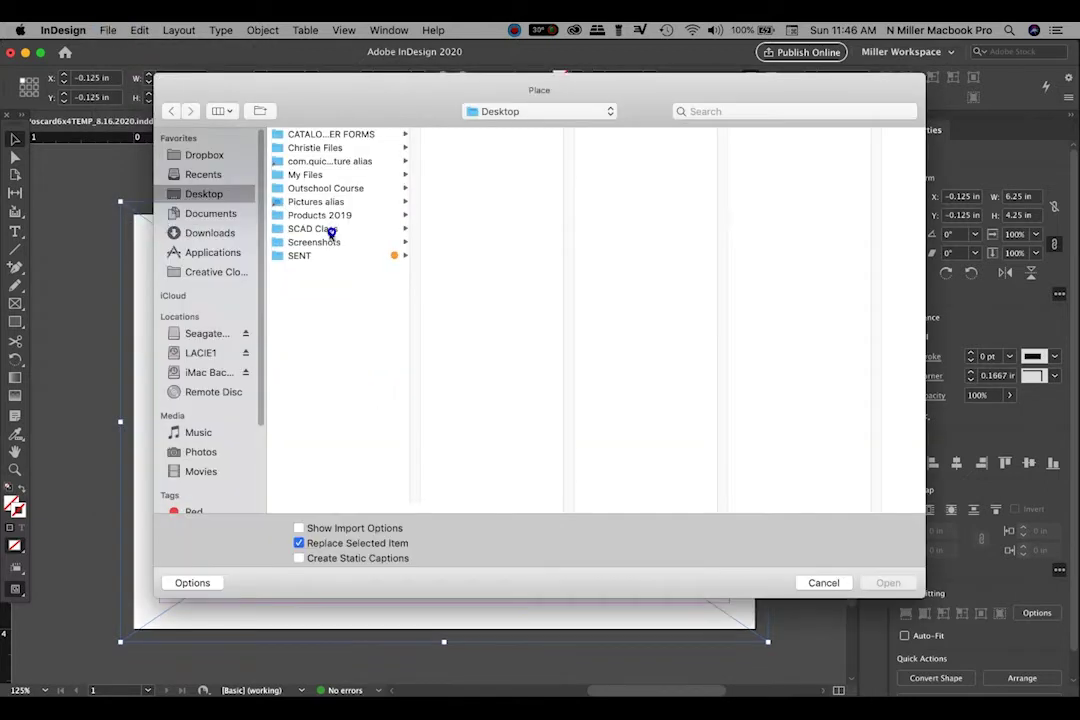
click(331, 230)
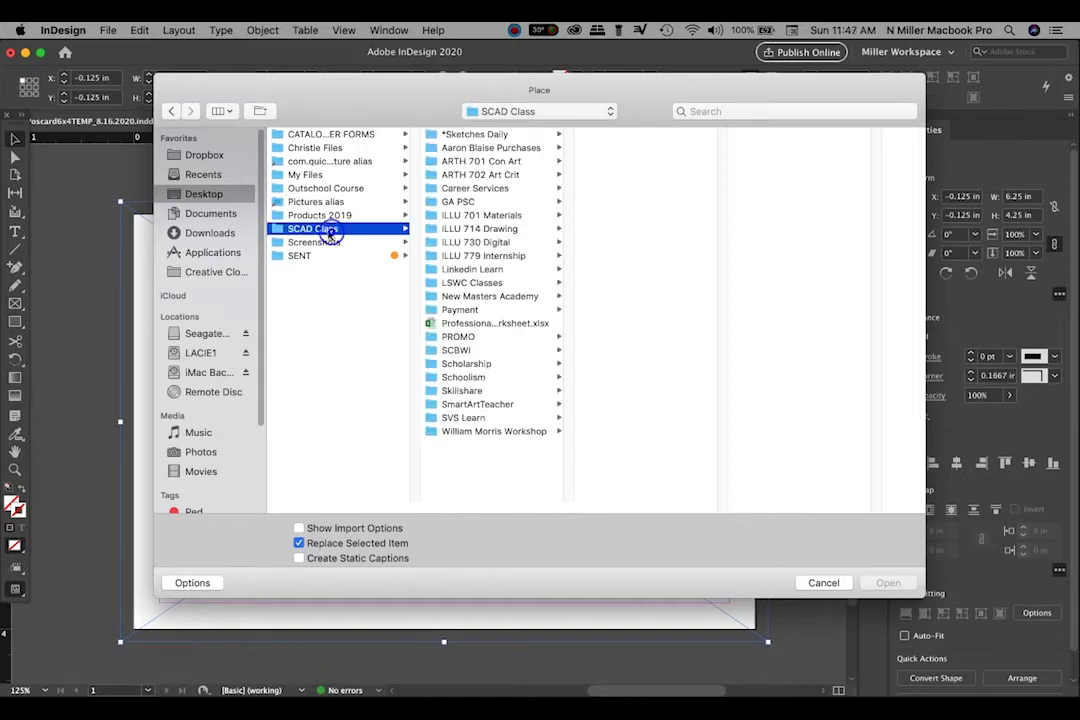
click(517, 257)
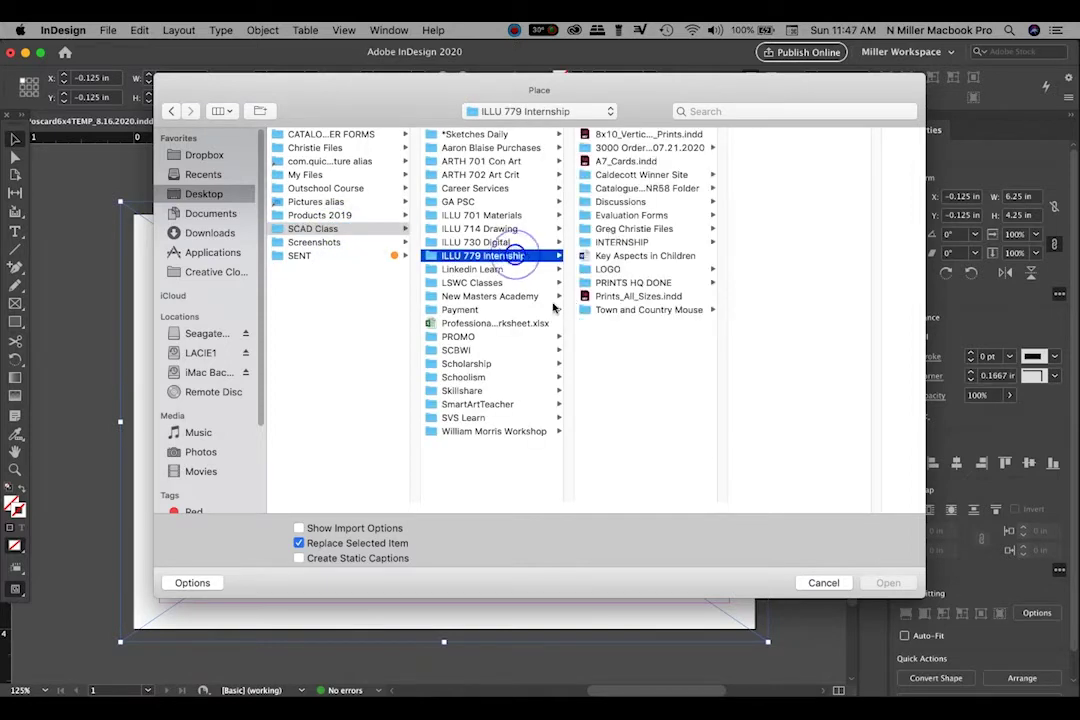
click(597, 310)
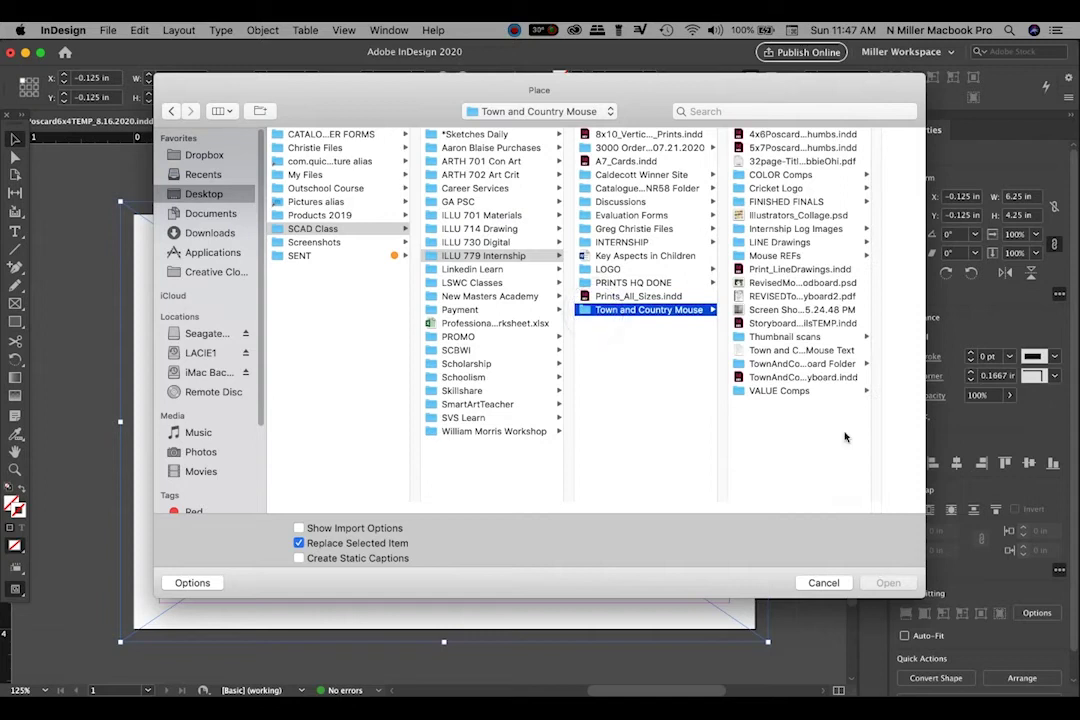
click(805, 201)
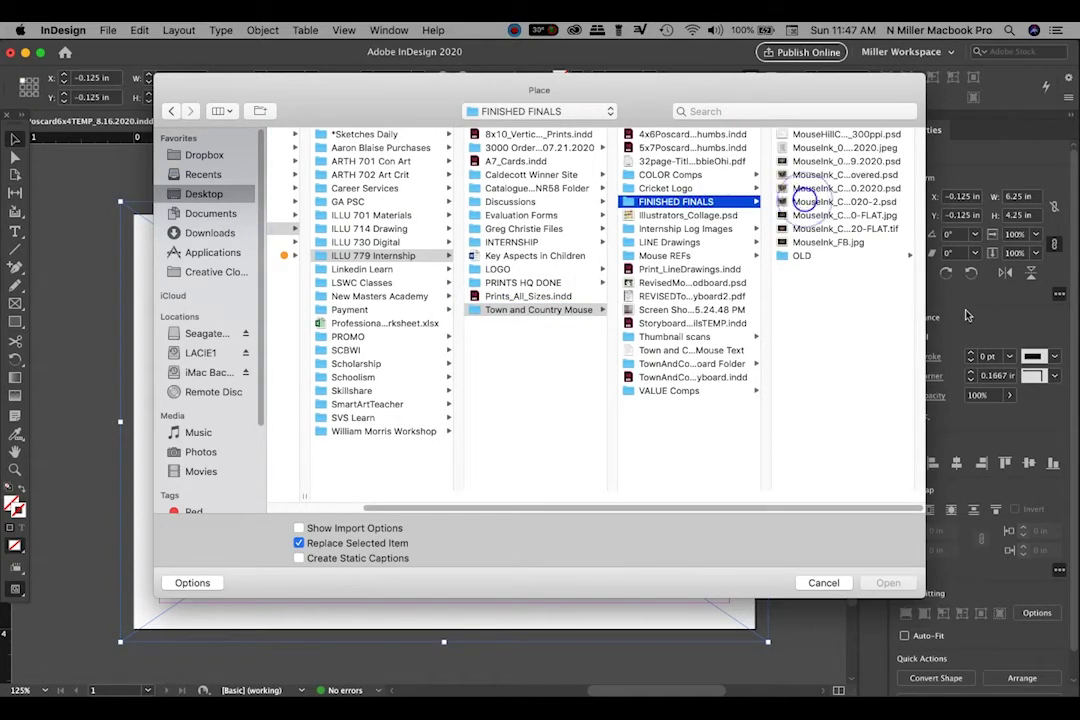
click(890, 201)
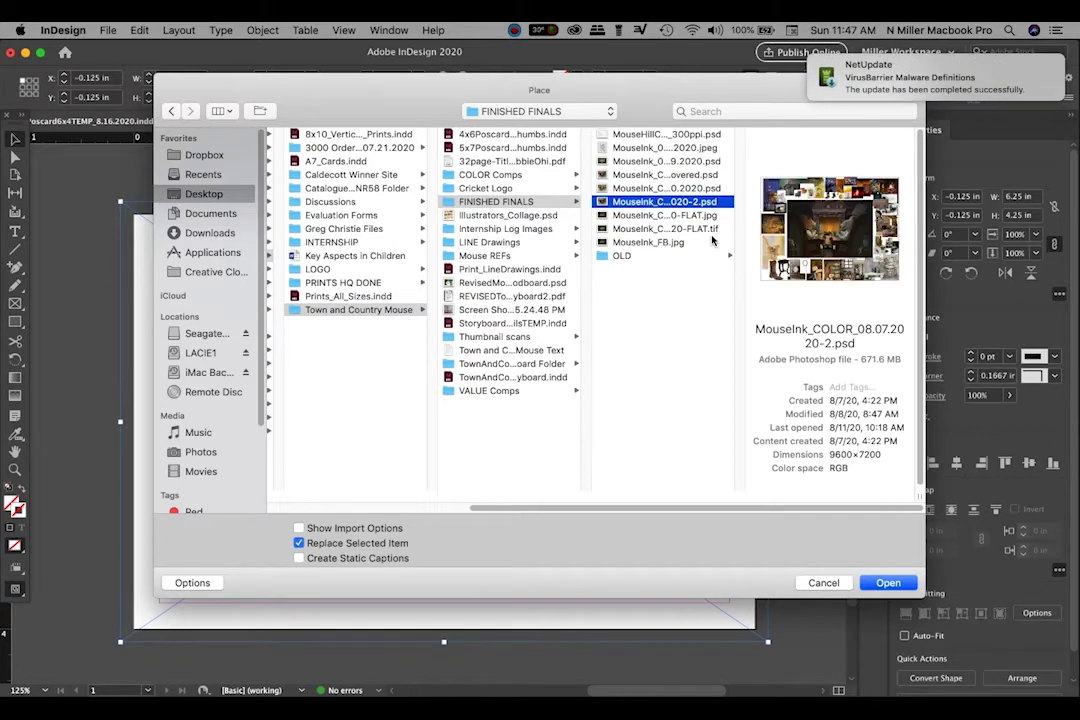
click(622, 215)
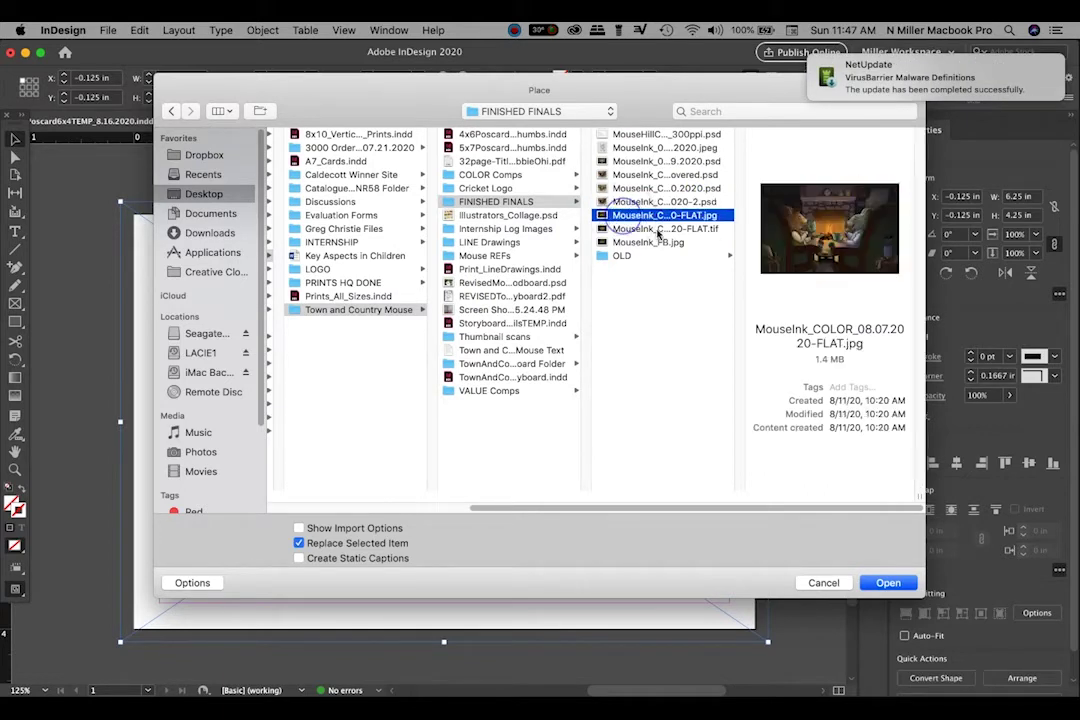
click(657, 229)
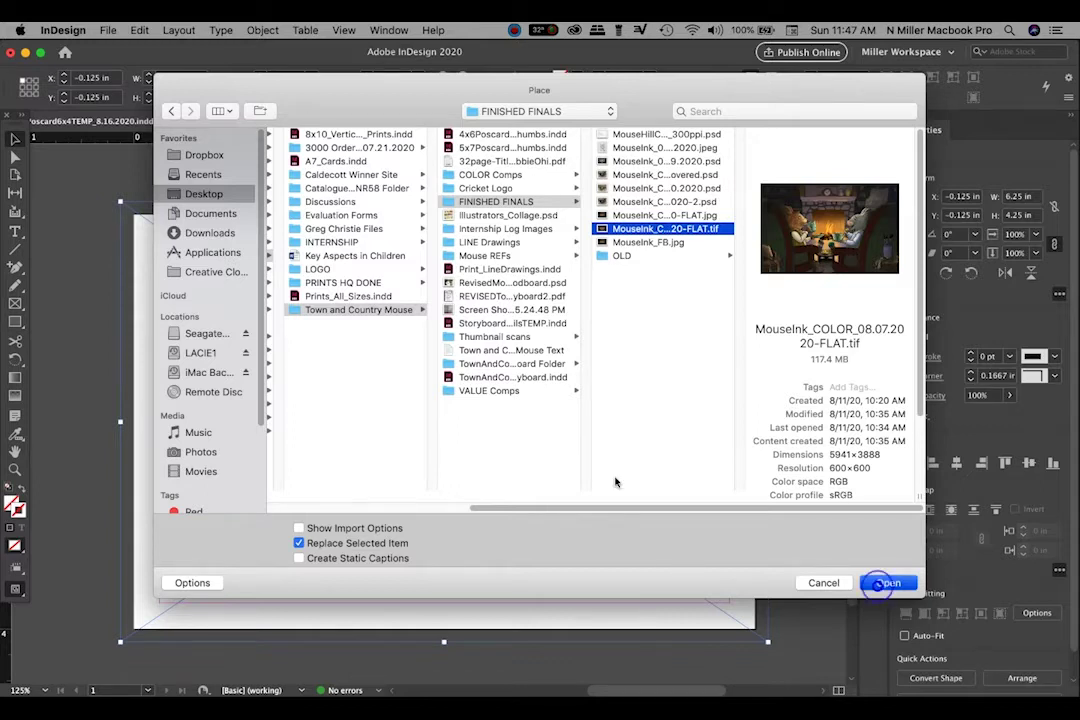
click(882, 583)
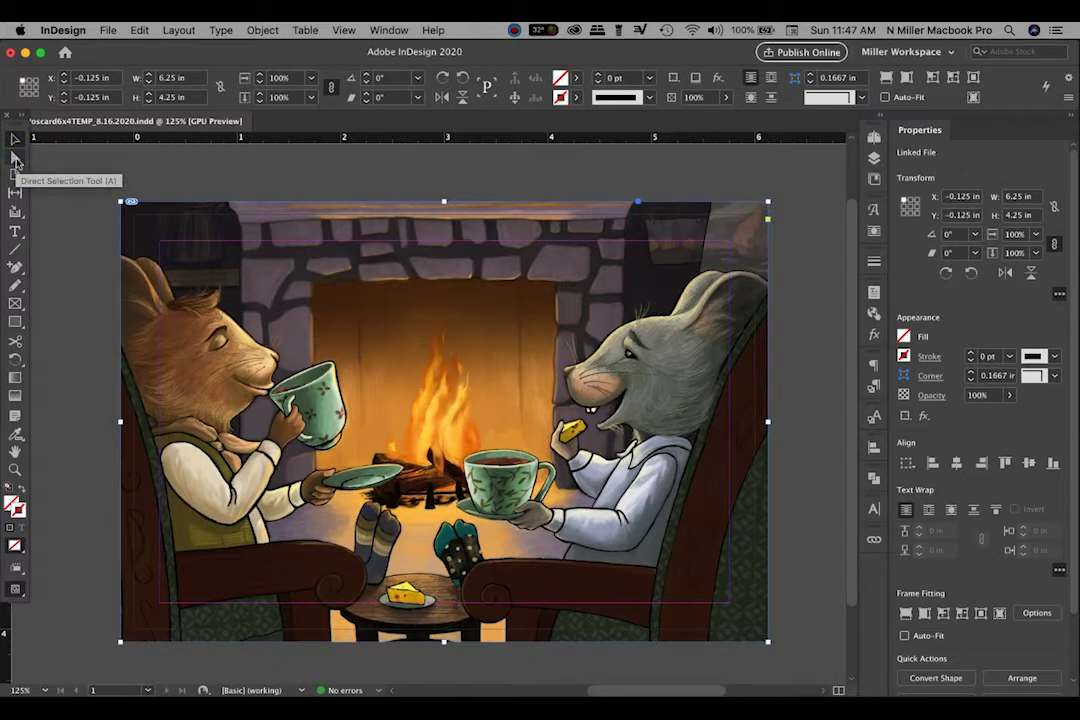
- Shift the placed illustration inside its frame with the Direct Selection tool, leaving the frame in place
click(15, 157)
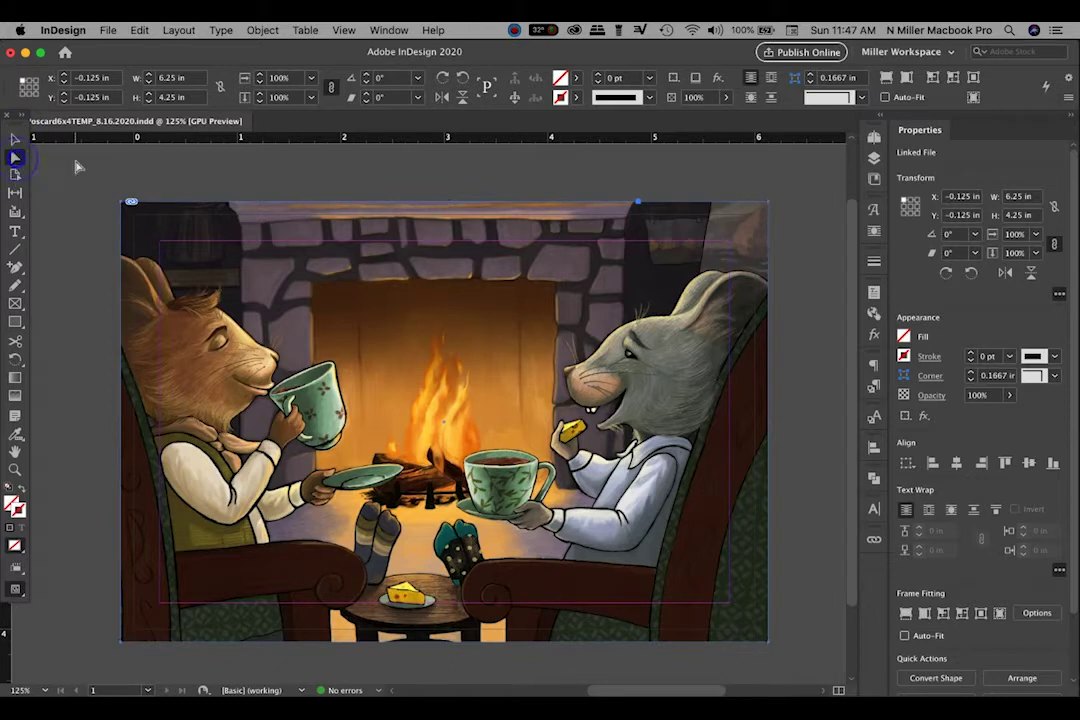
click(15, 139)
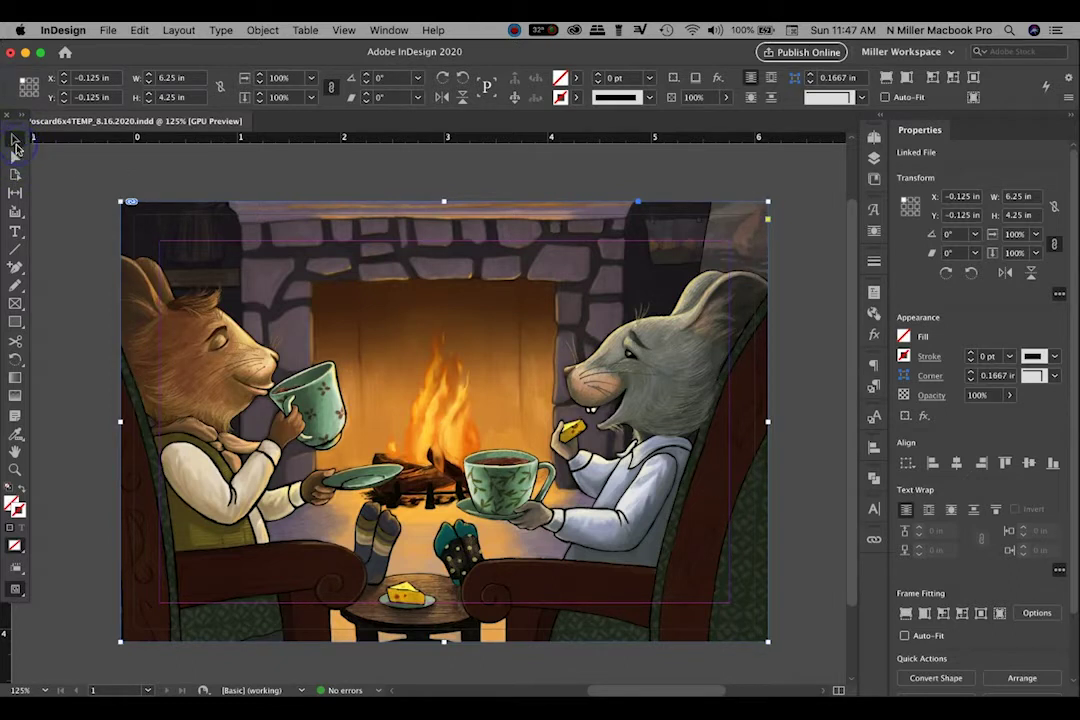
click(15, 158)
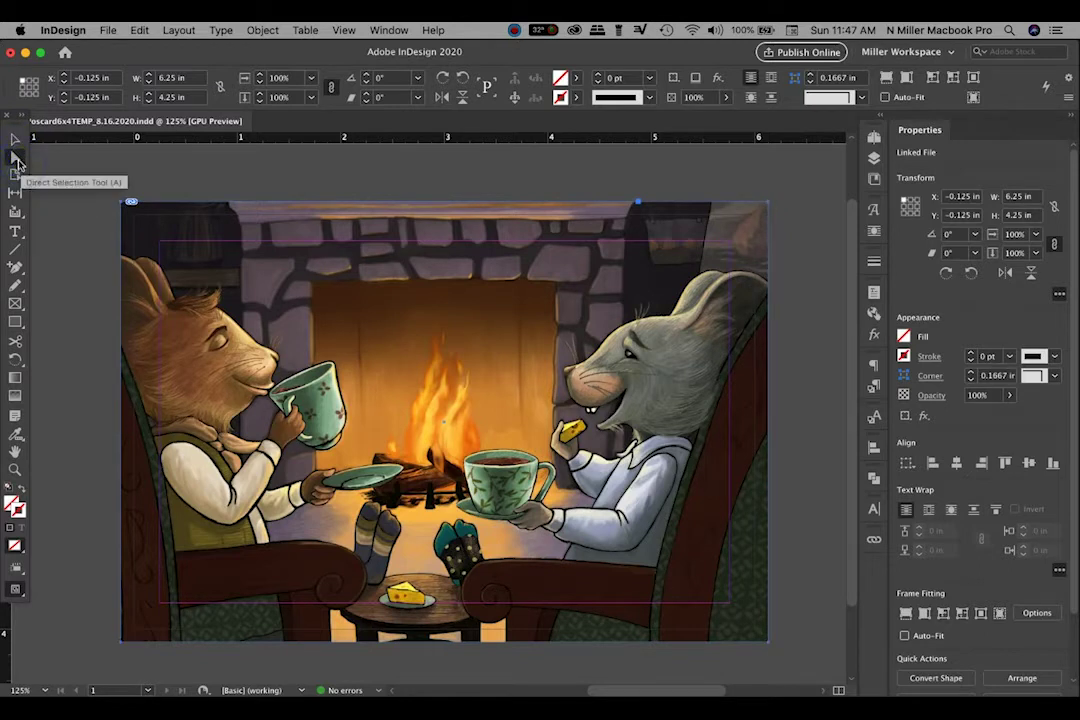
drag(185, 198, 467, 344)
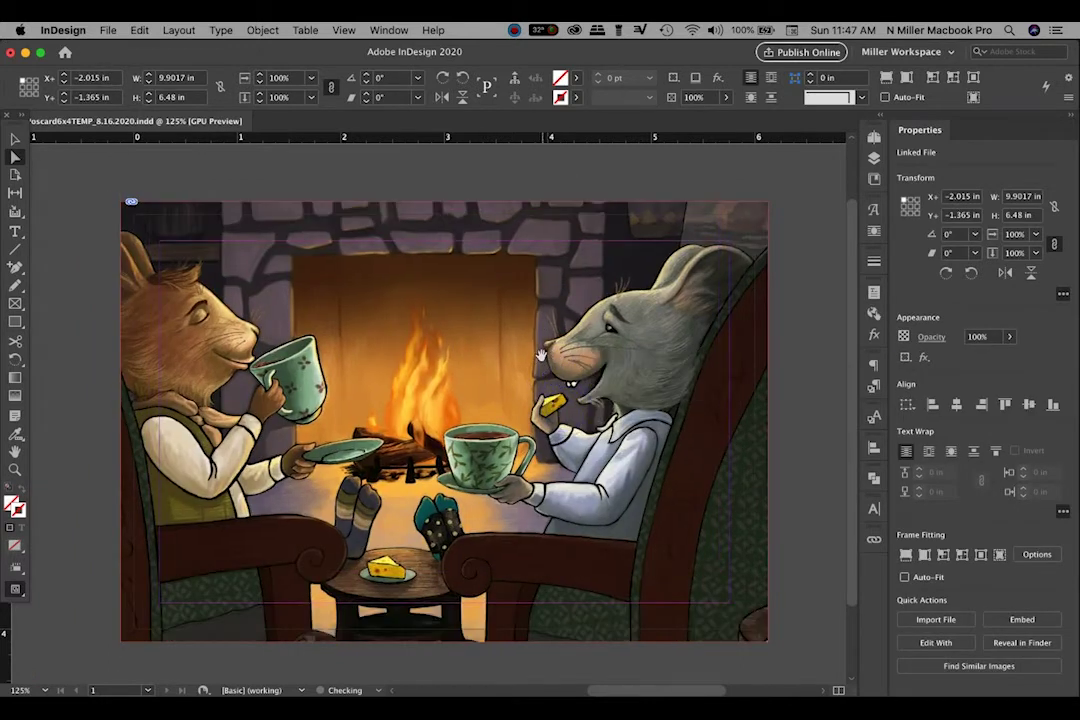
drag(343, 426, 476, 406)
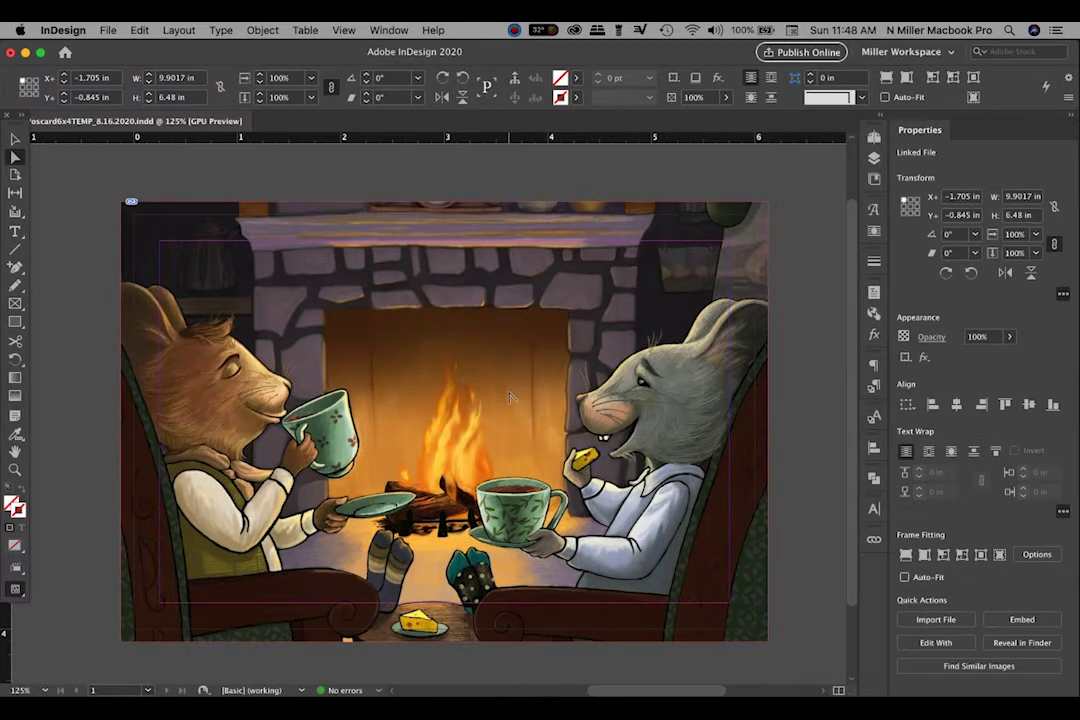
- Fit the illustration proportionally inside its frame
key(alt+shift+super+e)
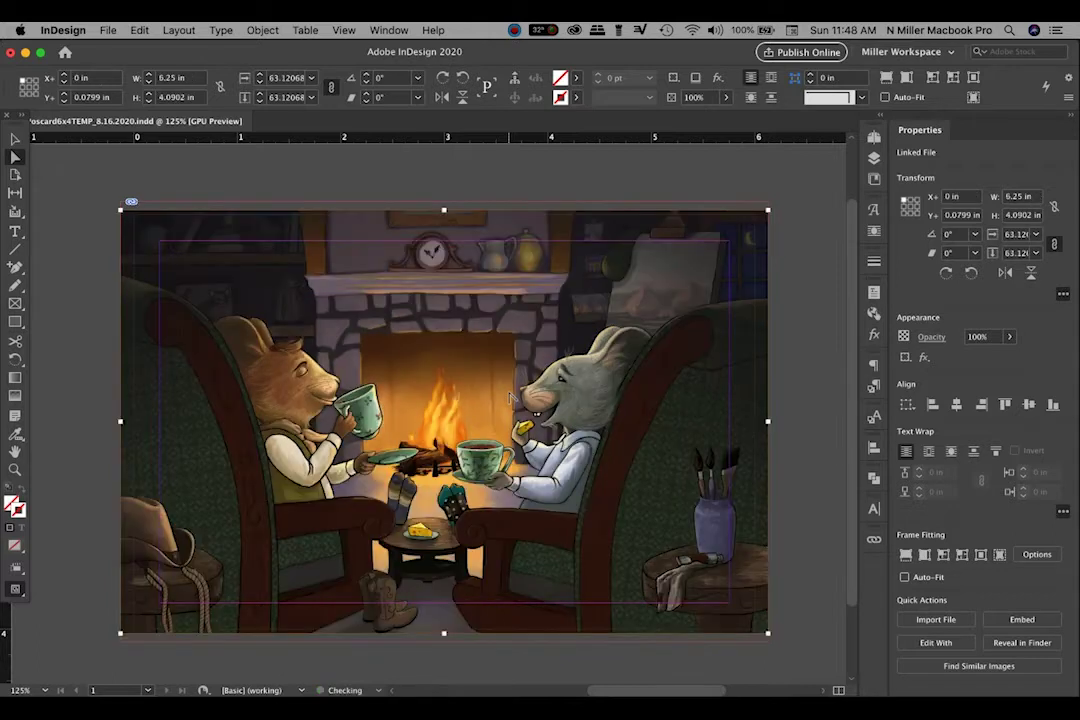
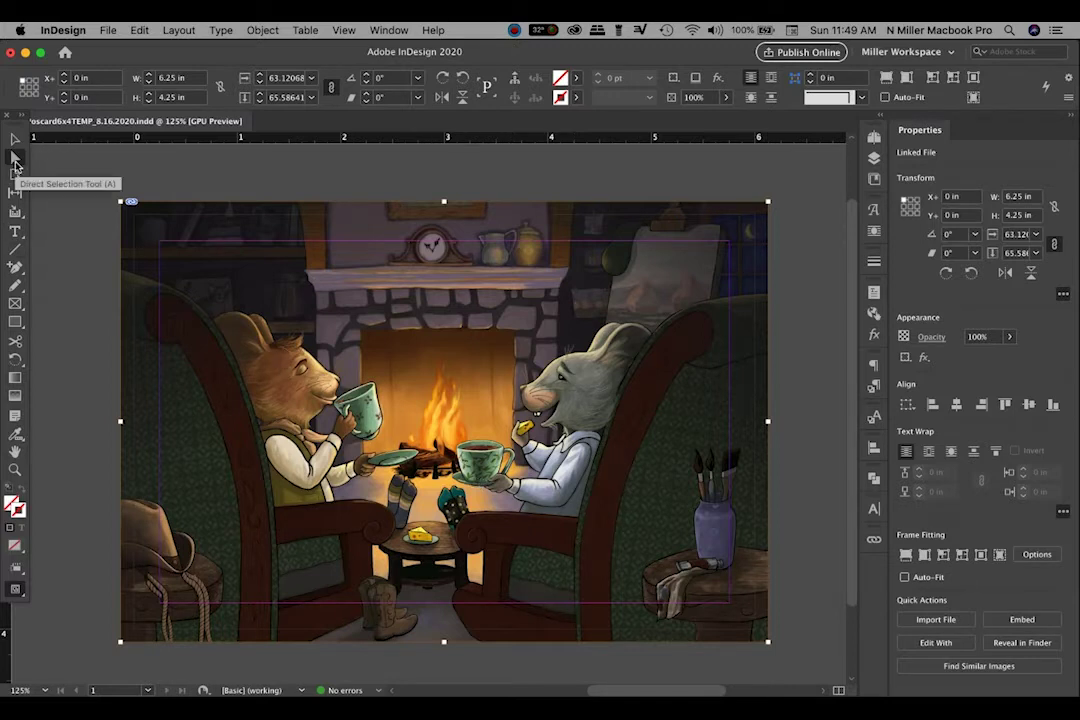
click(15, 159)
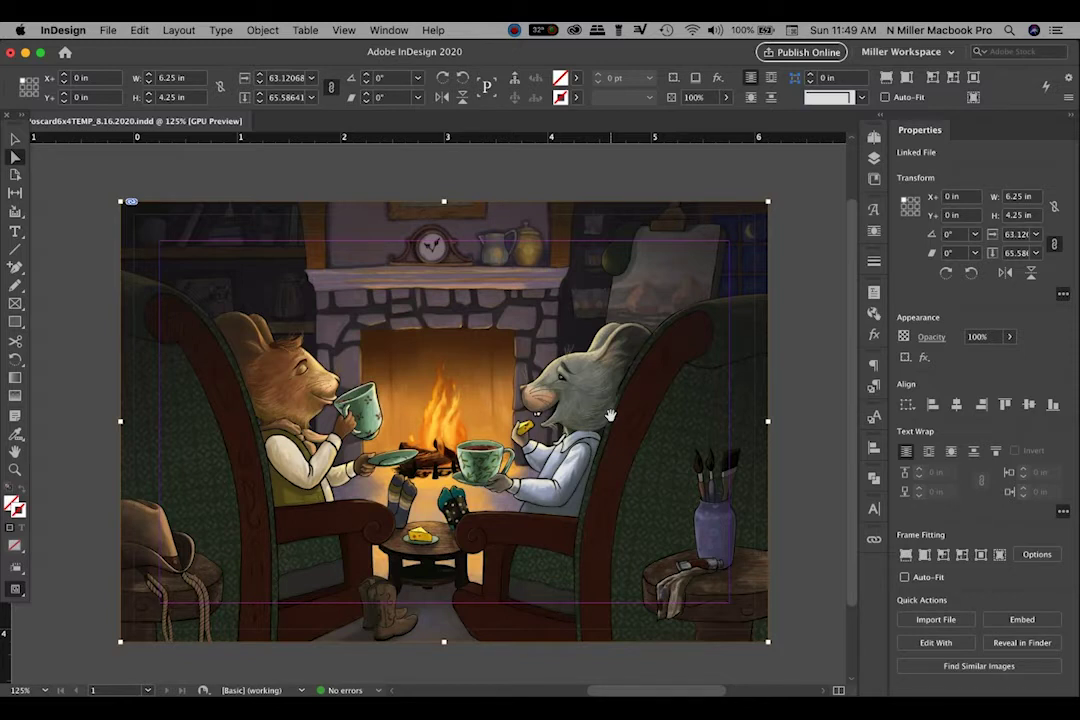
key(super+z)
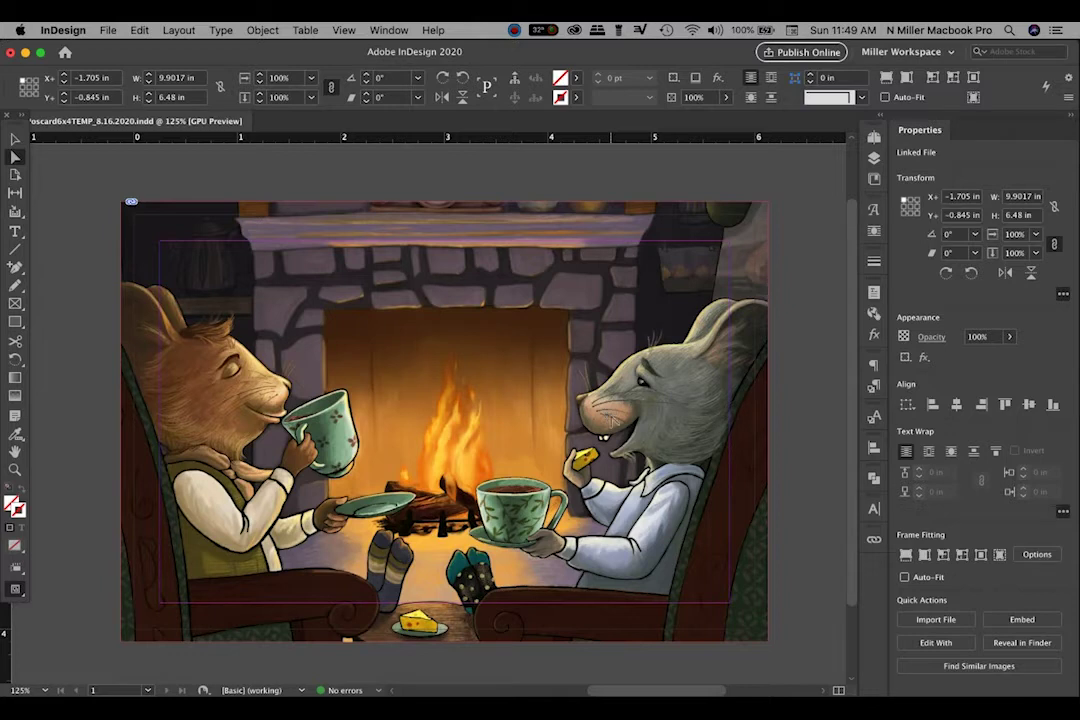
key(super+shift+z)
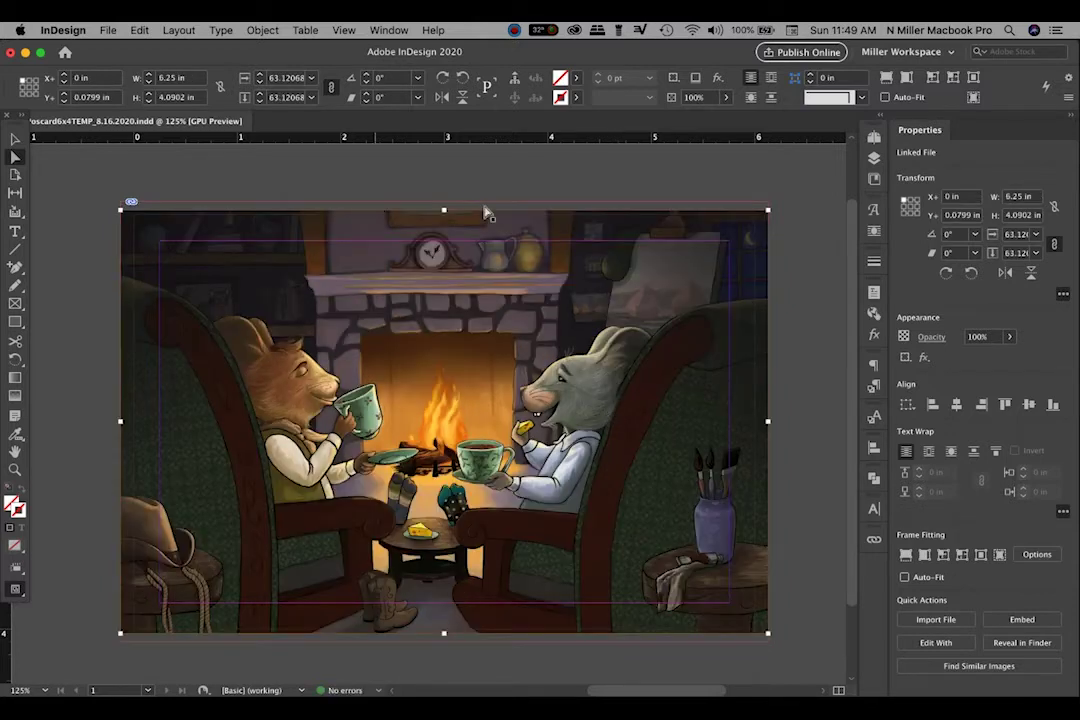
- Enlarge the illustration inside the frame to about 6.58 by 4.3 in and centre it so it covers the full bleed
click(827, 236)
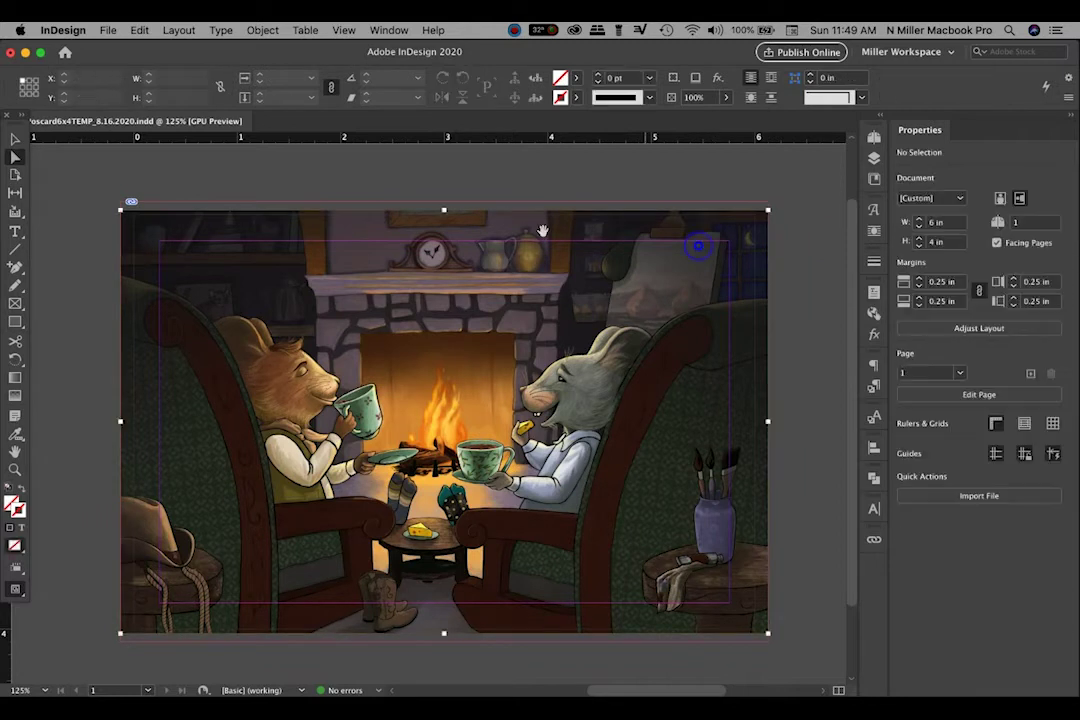
click(429, 213)
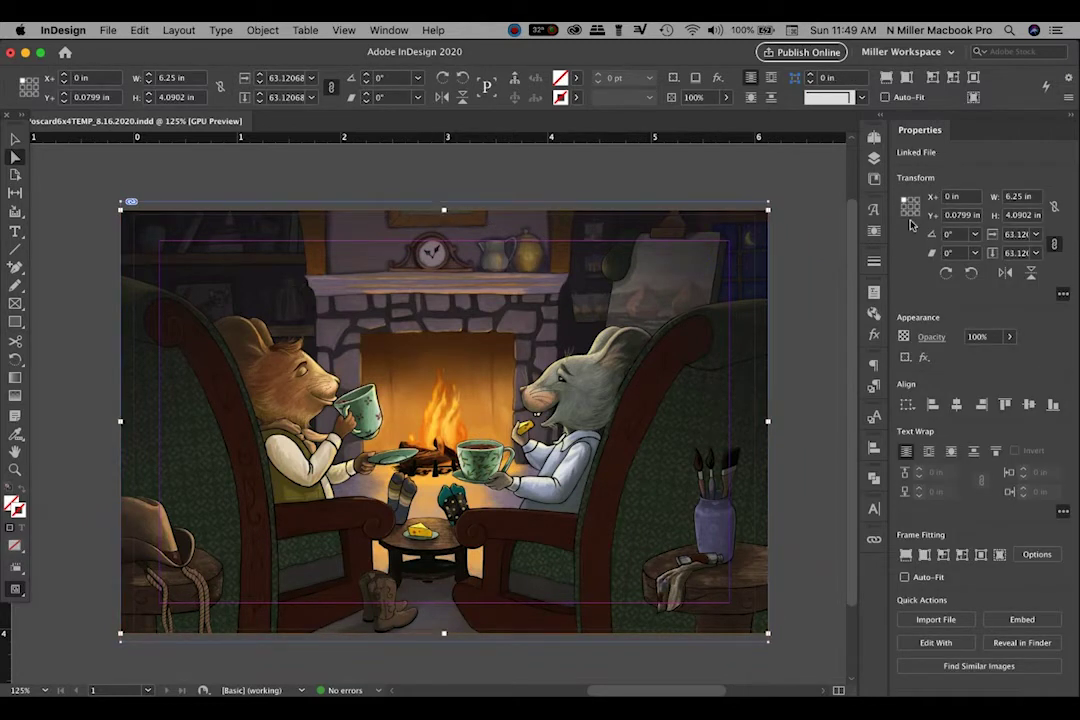
click(782, 213)
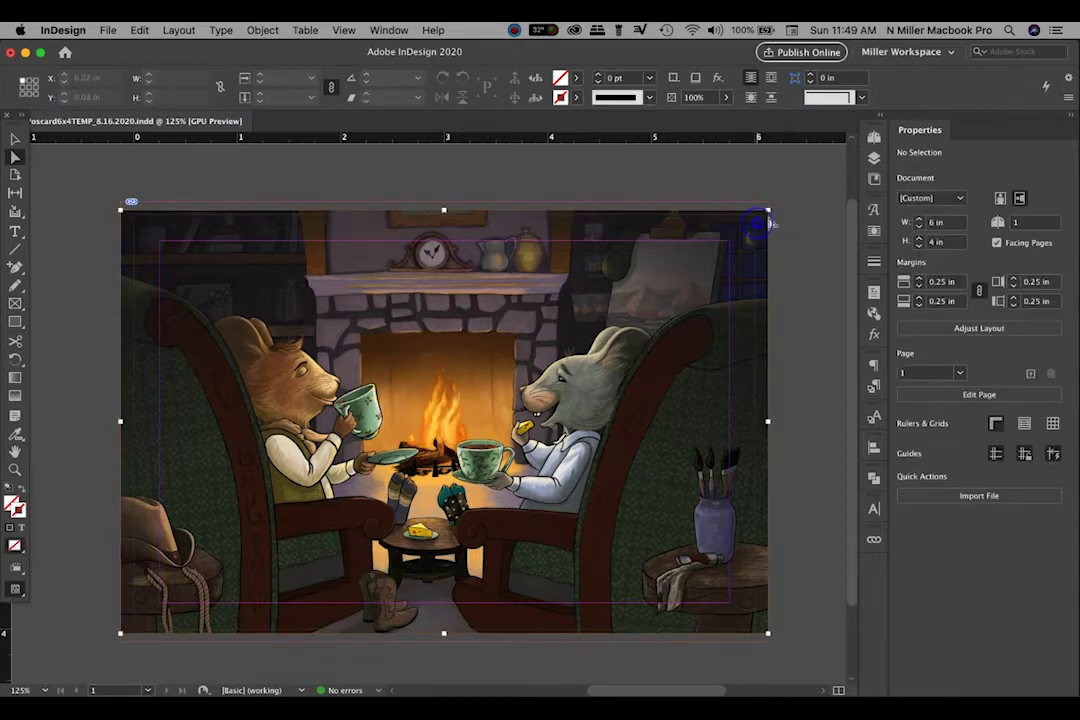
click(764, 222)
click(22, 156)
drag(769, 211, 783, 200)
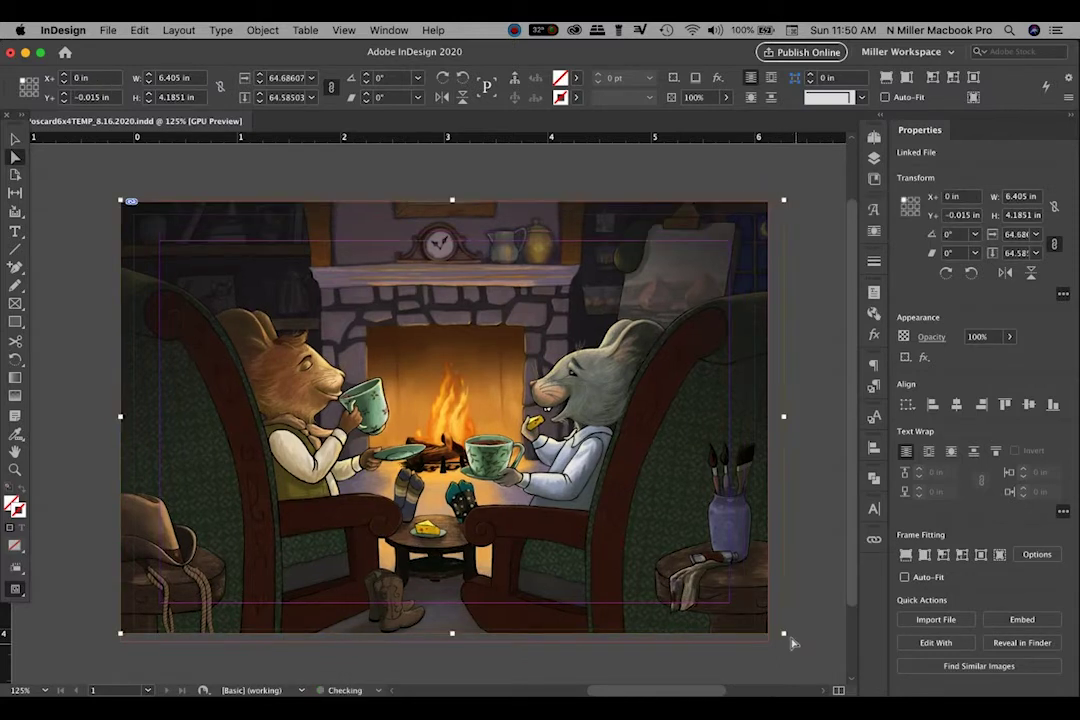
drag(786, 636, 802, 645)
drag(596, 555, 584, 553)
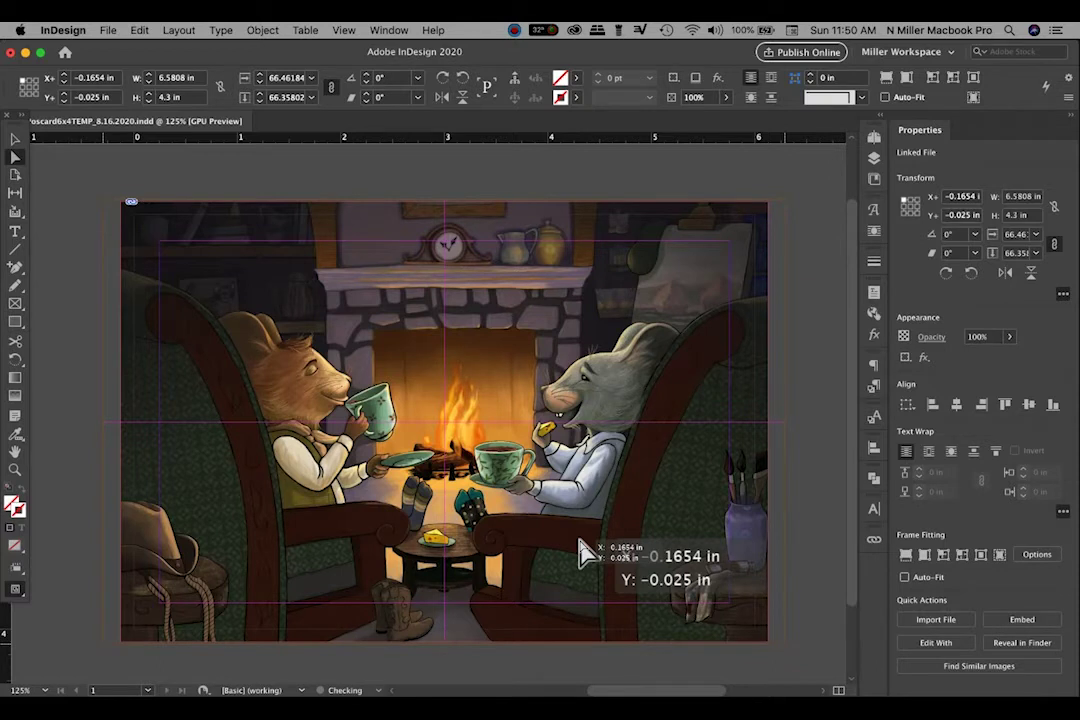
drag(580, 552, 579, 548)
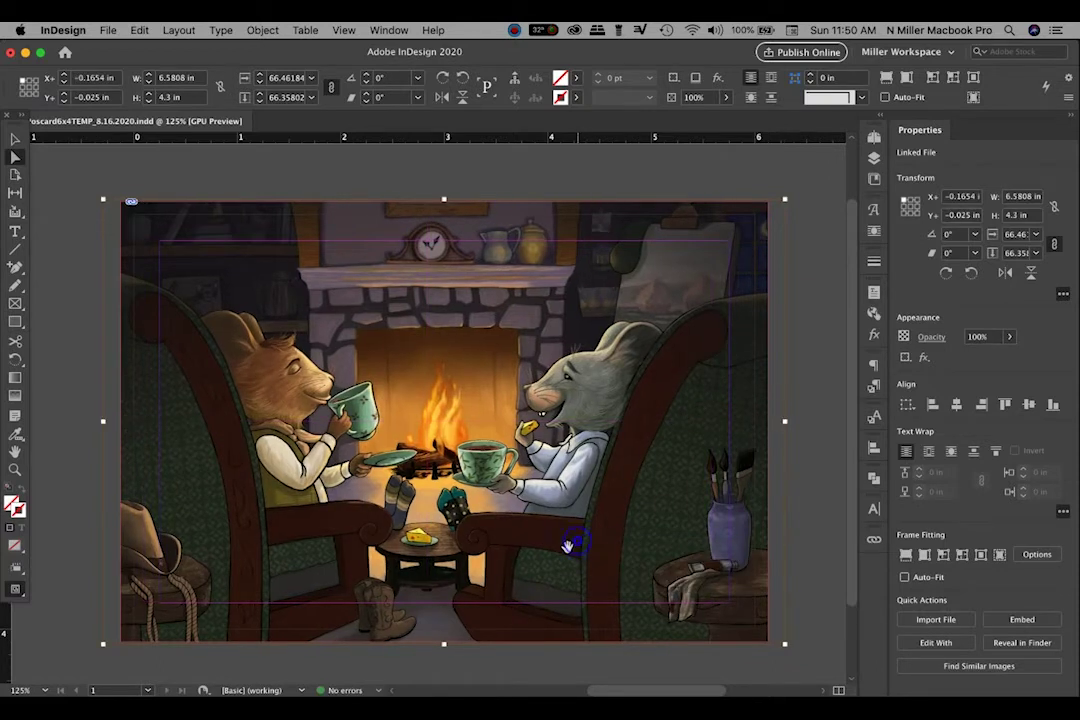
- Preview the postcard trimmed to its page edges and return to the normal view with guides
click(798, 540)
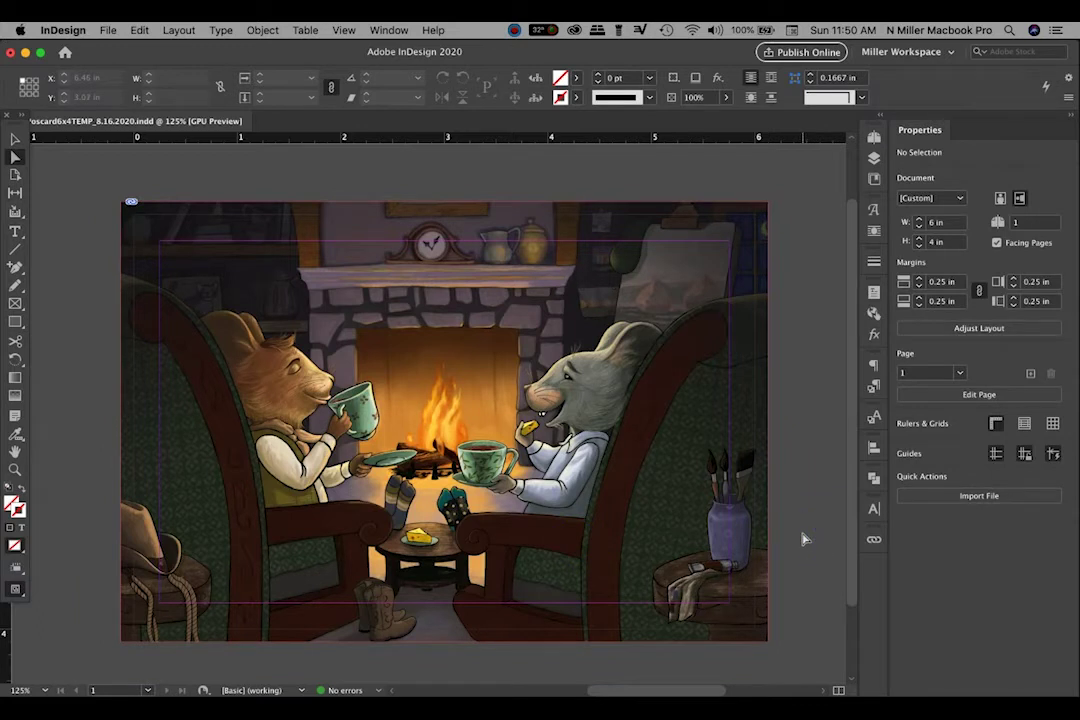
key(w)
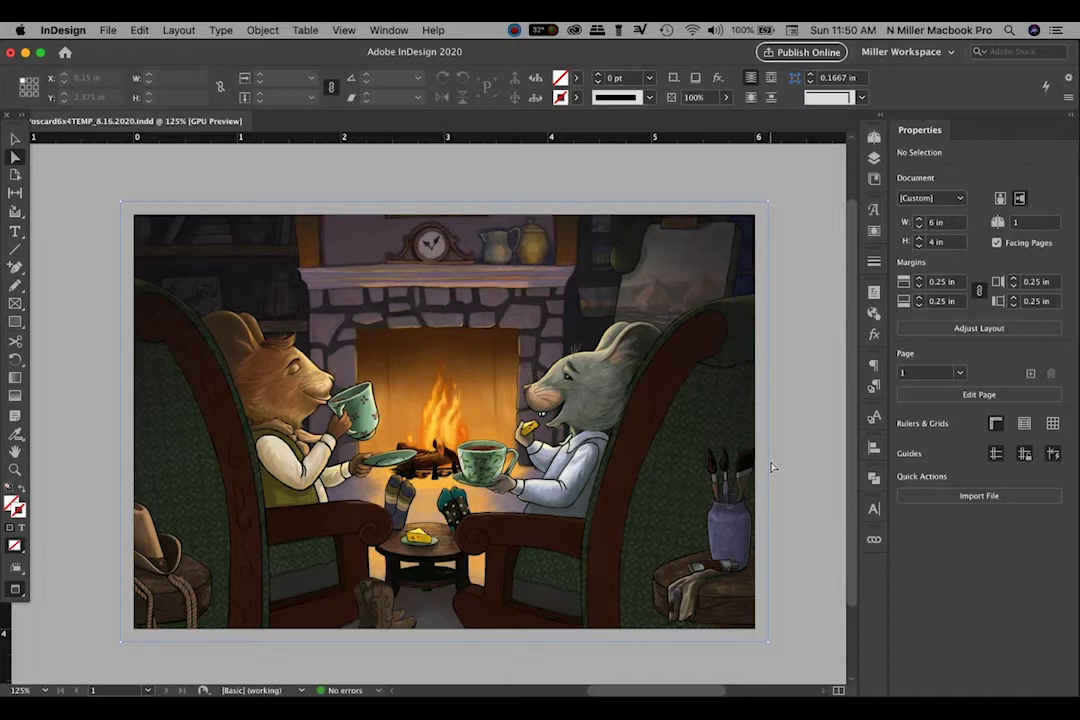
click(647, 429)
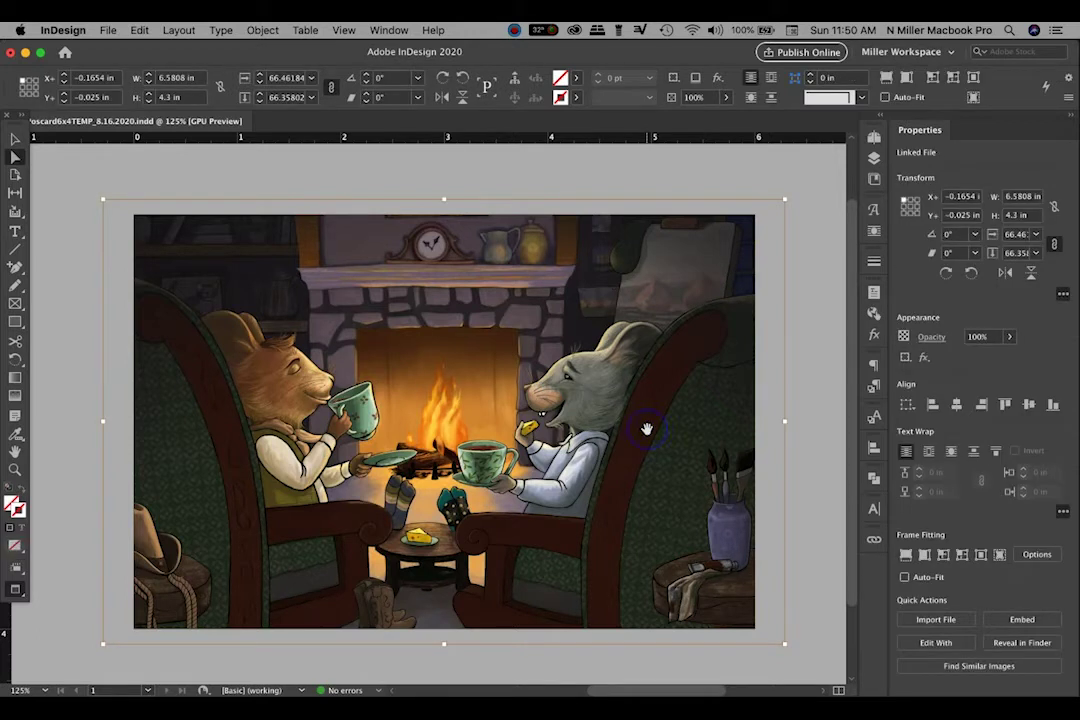
key(w)
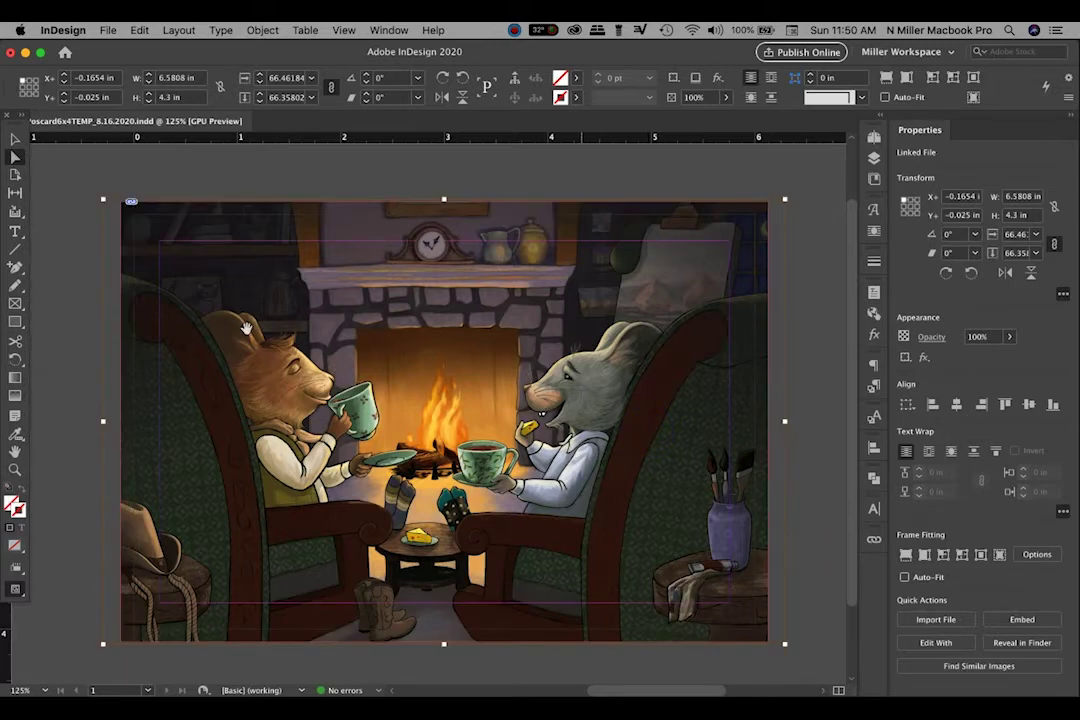
- Shift the illustration up about 0.15 in inside its frame and raise the frame's lower edge to make it about 3.705 in high
mouse_move(560, 495)
mouse_down()
mouse_move(556, 472)
mouse_move(545, 478)
mouse_up()
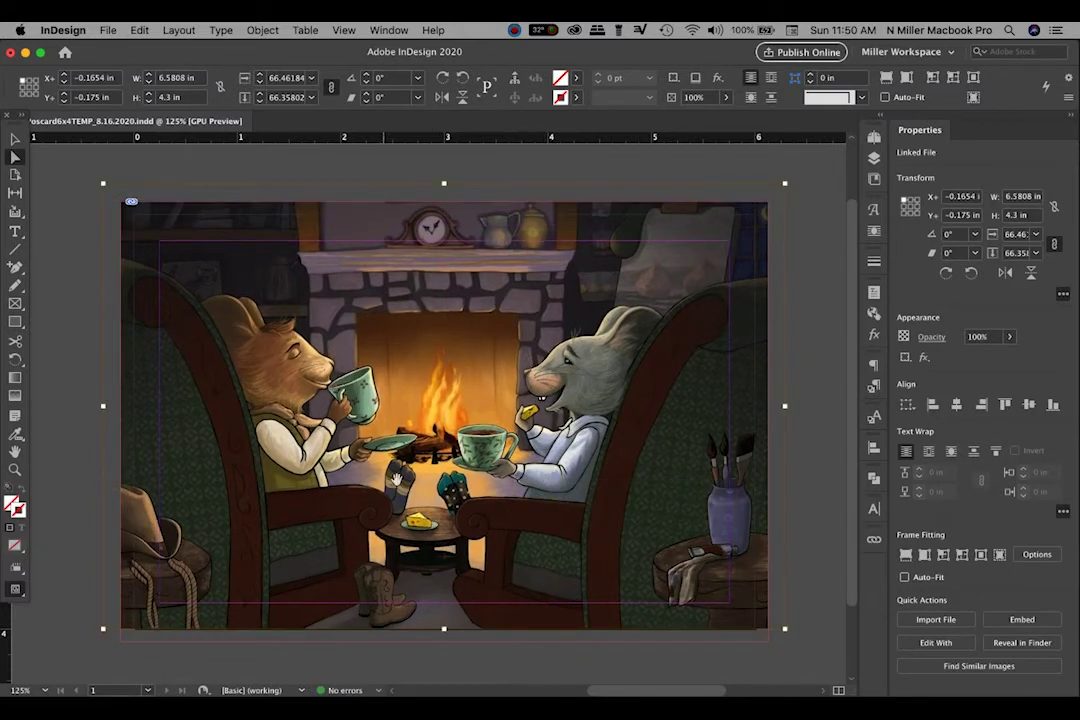
click(14, 140)
click(53, 234)
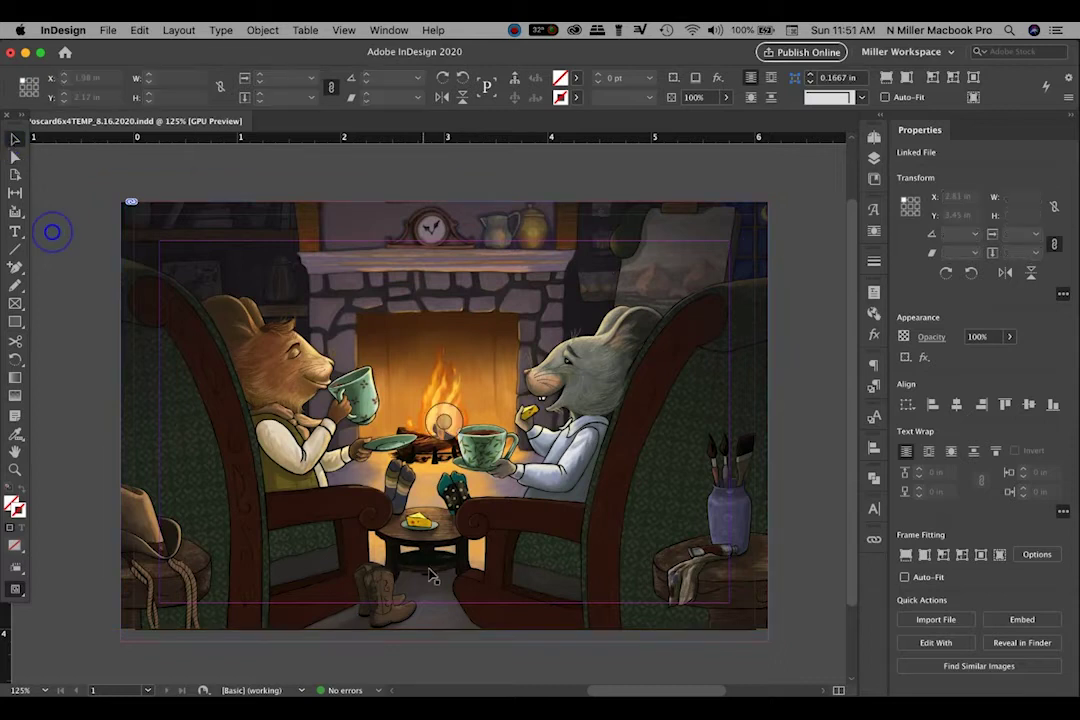
click(435, 570)
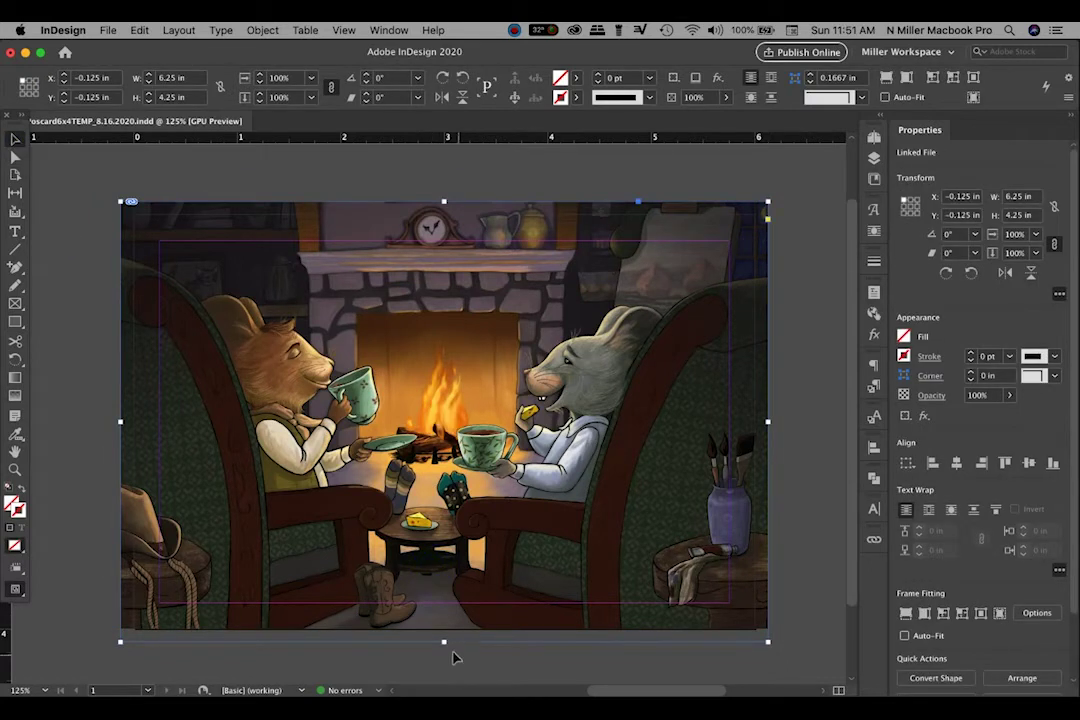
drag(443, 641, 443, 586)
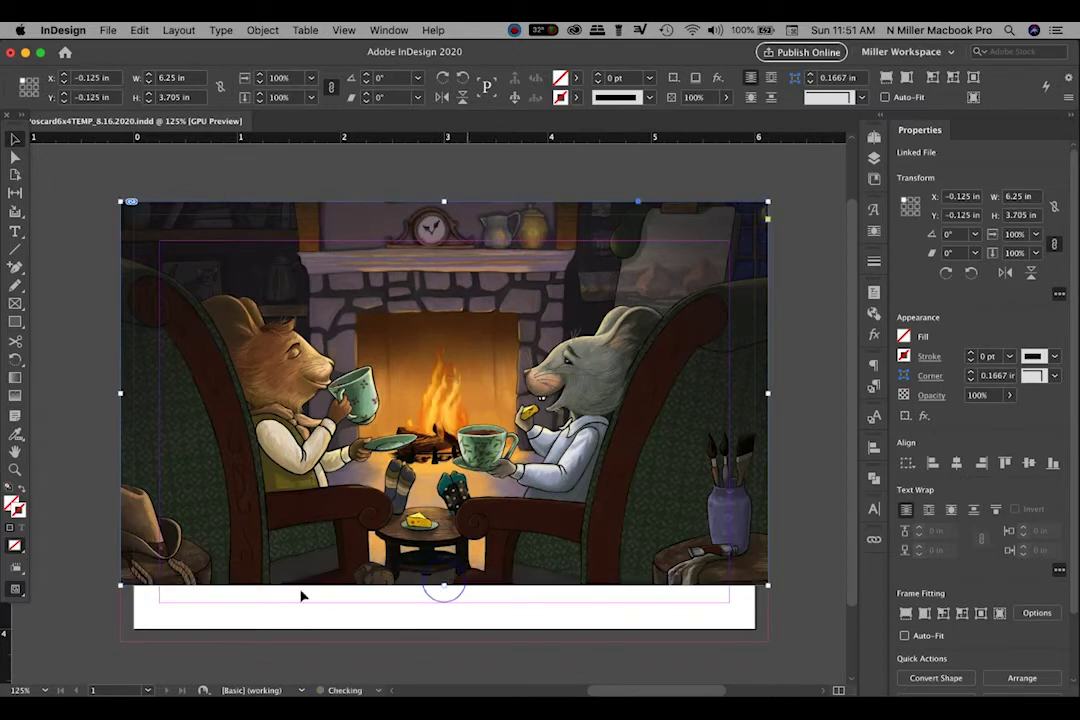
drag(442, 584, 442, 585)
- Reposition the illustration inside its frame, nudging it down to about Y -0.05 in while previewing the trimmed page
click(489, 624)
click(462, 350)
click(15, 157)
click(500, 350)
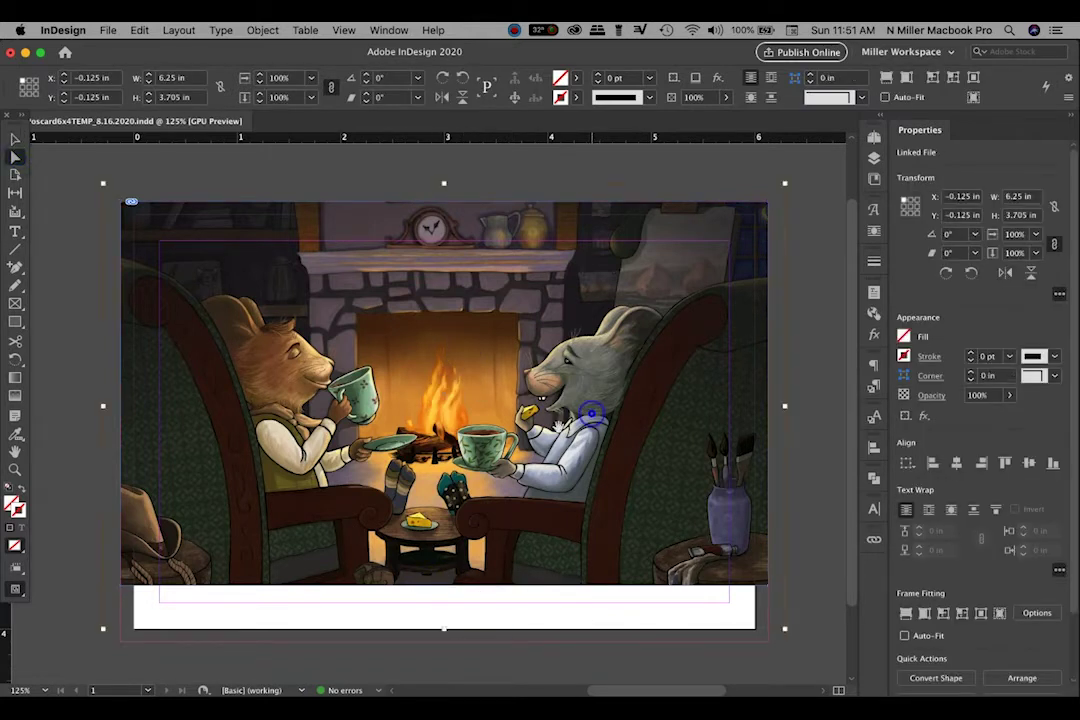
drag(566, 437, 563, 426)
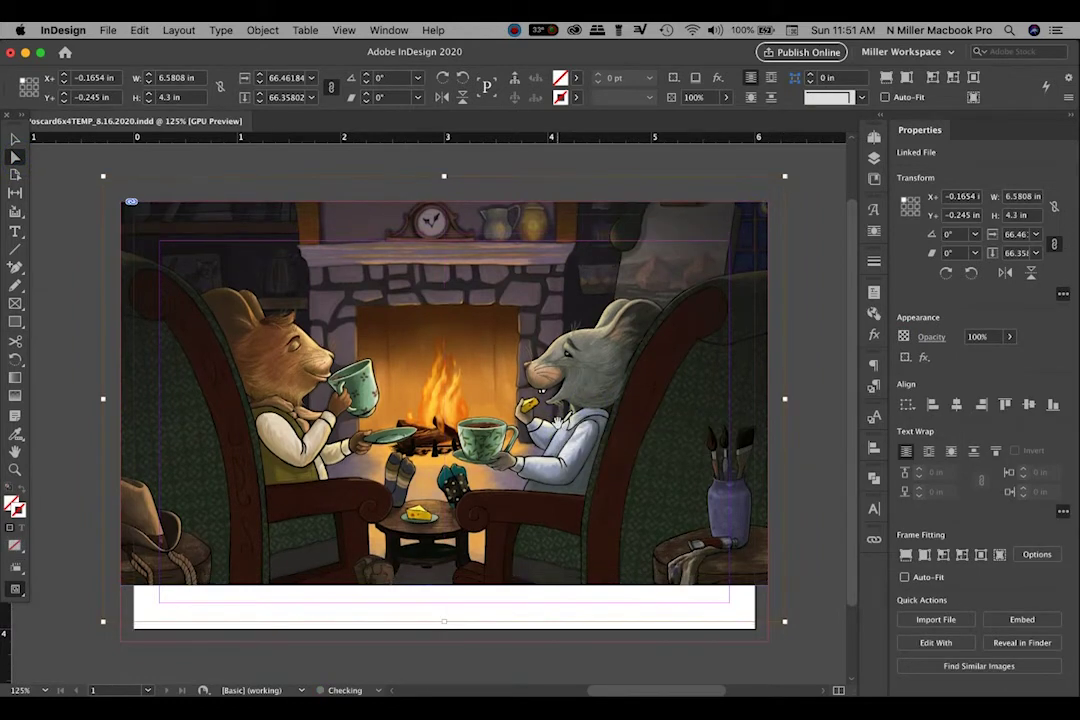
key(Down)
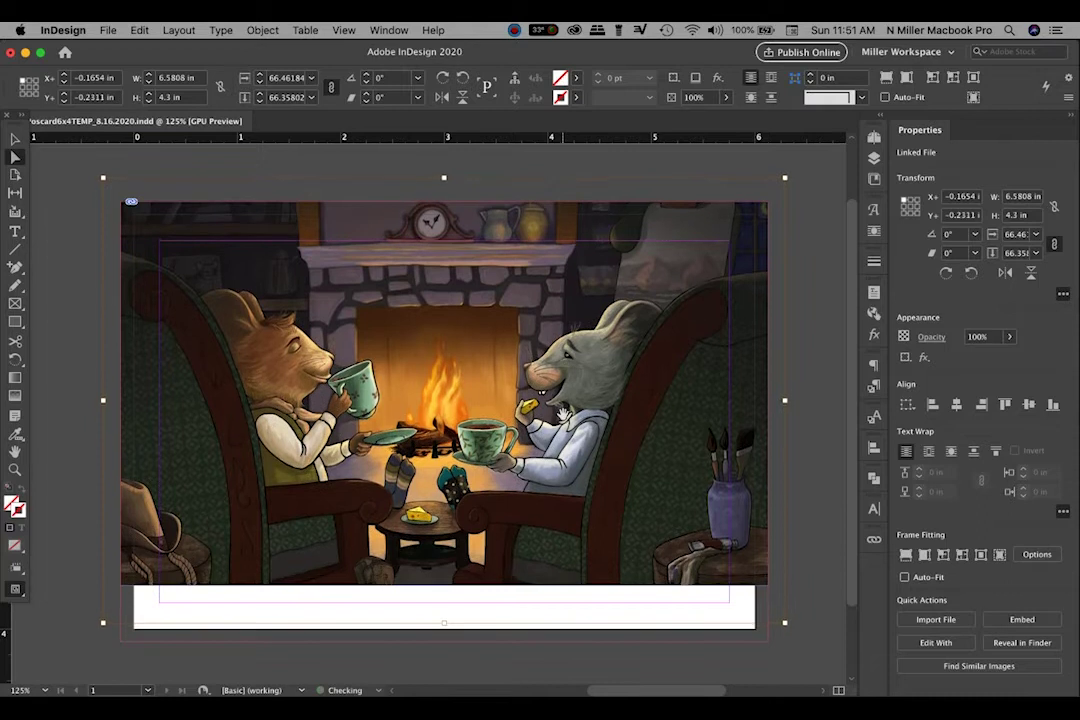
key(Down)
key(Down)
key(Down)
key(Down)
key(Down)
key(Down)
key(Down)
key(Down)
key(w)
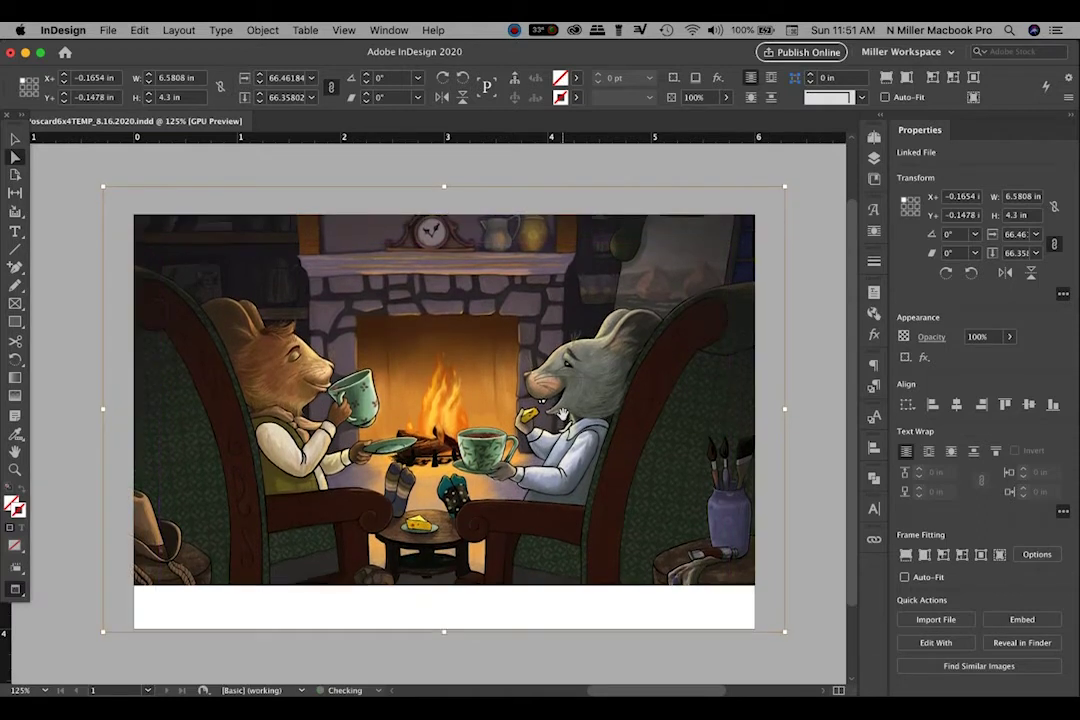
key(Down)
key(Down)
key(Down)
key(Down)
key(Down)
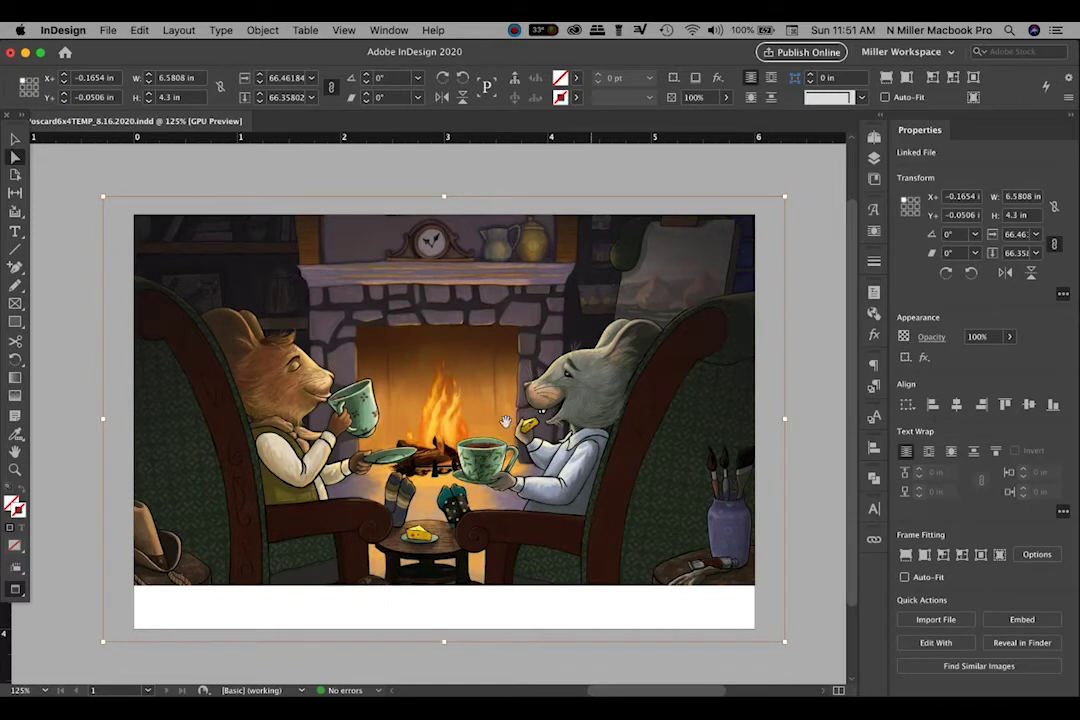
- Scale the illustration down inside its frame to about 6.21 by 4.06 in, nudge it vertically and return to the normal view with guides
drag(444, 643, 444, 618)
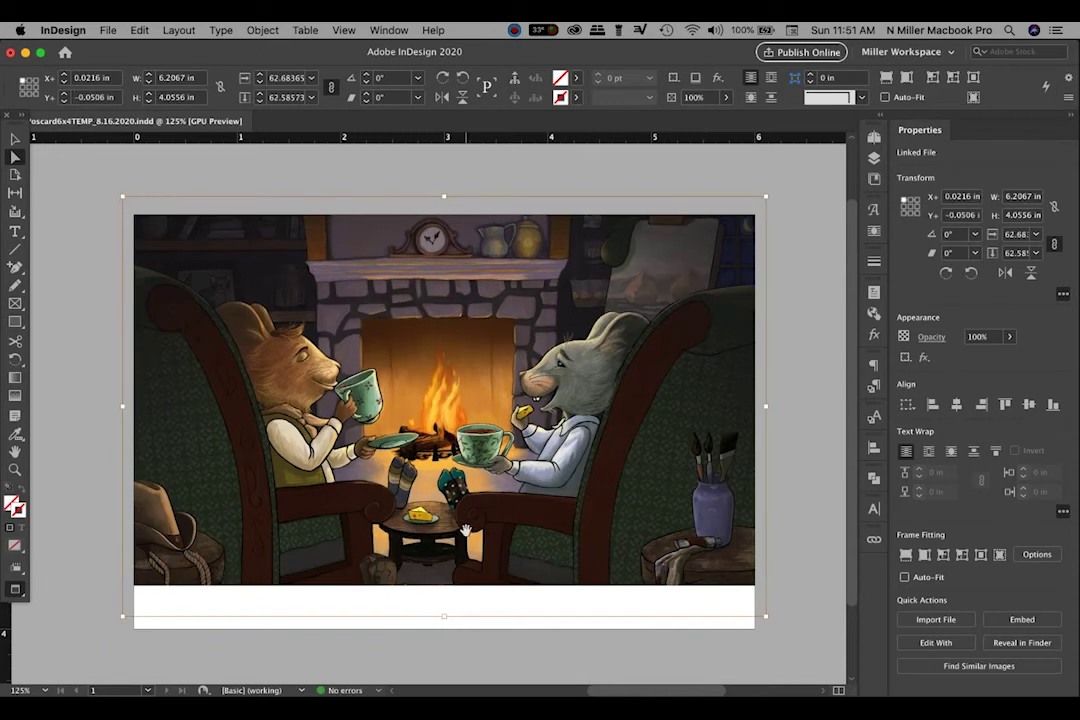
drag(465, 530, 465, 530)
key(Up)
key(Up)
key(Up)
key(Down)
click(511, 634)
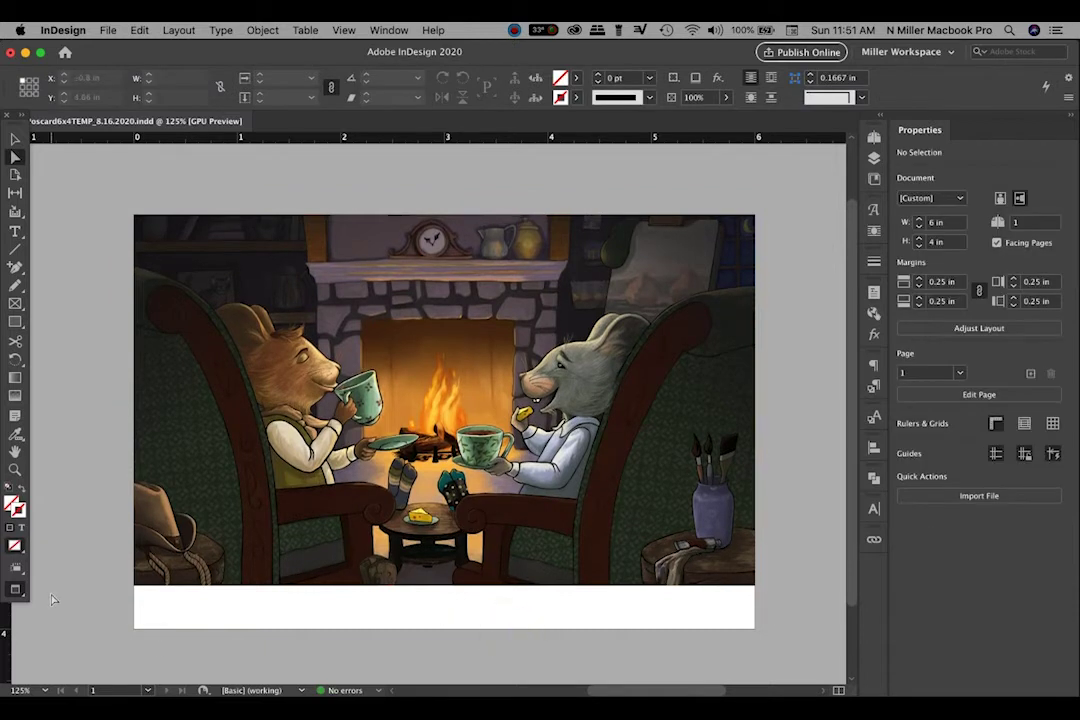
key(w)
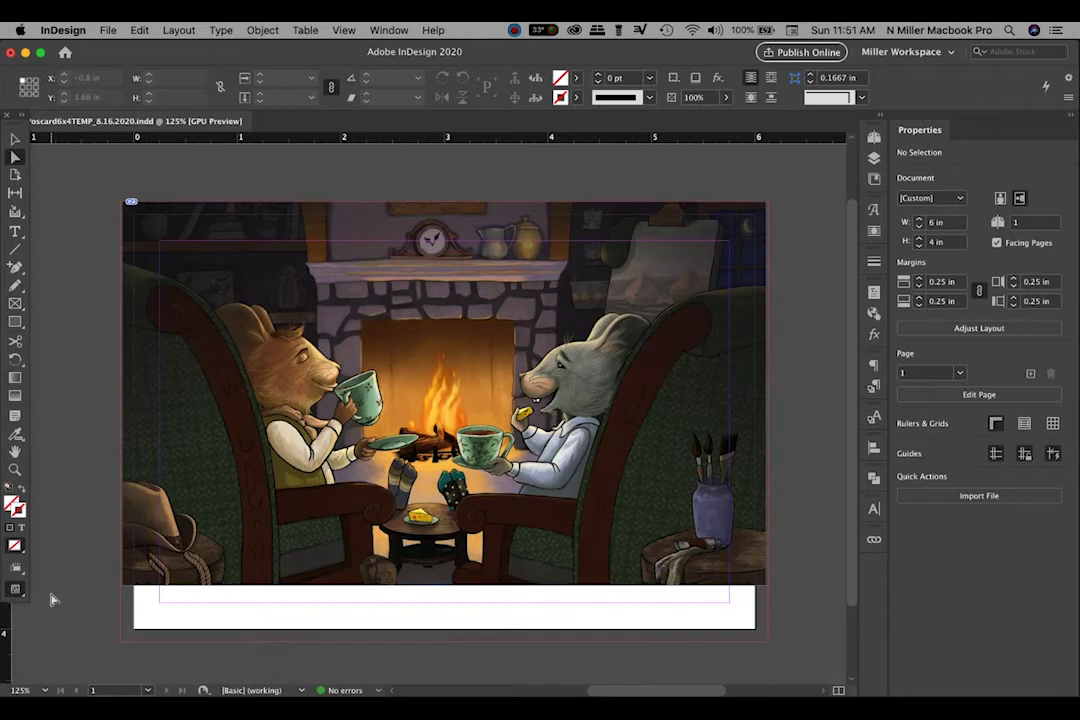
- Draw a text frame spanning the margins in the white strip beneath the illustration
click(17, 232)
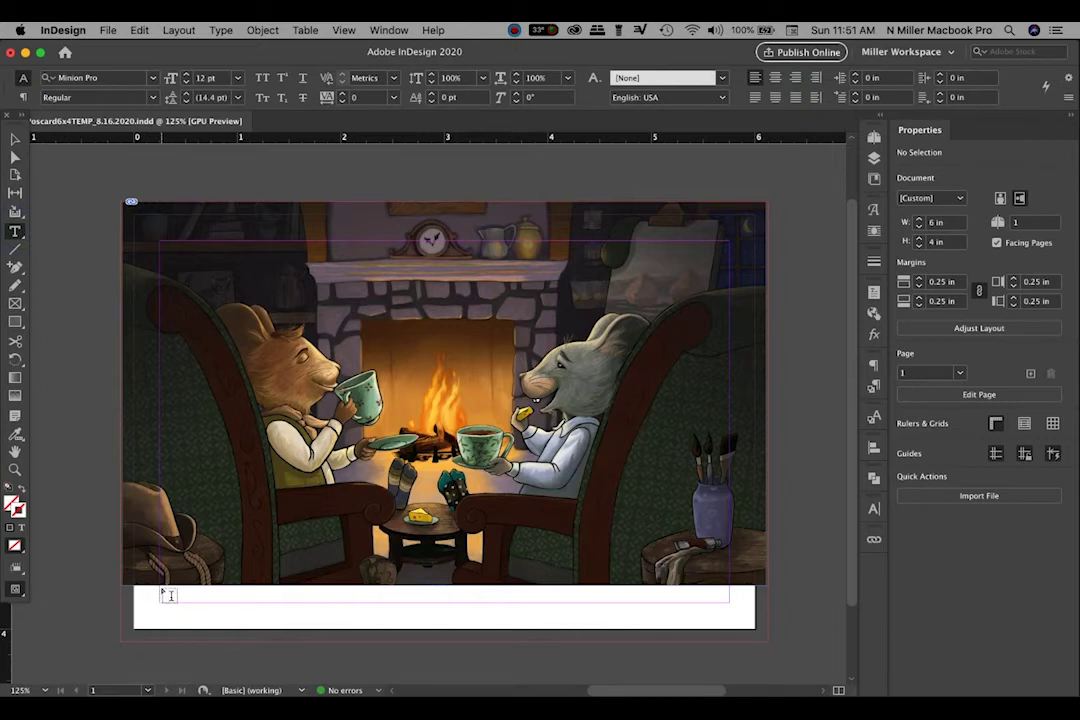
drag(160, 591, 729, 627)
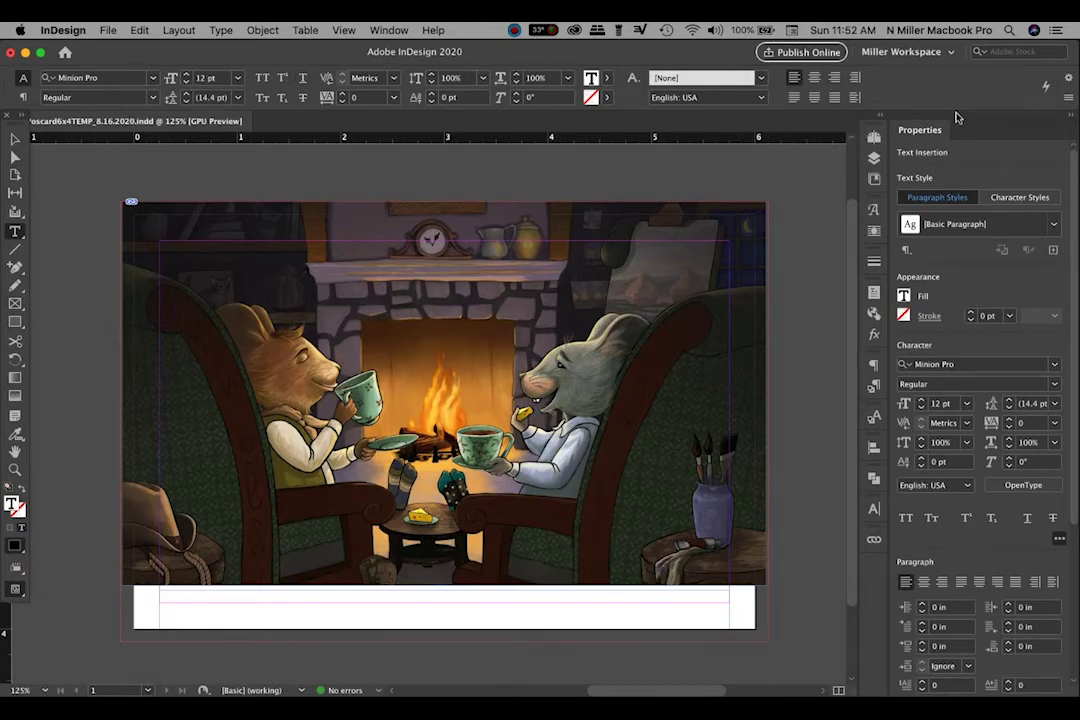
click(948, 53)
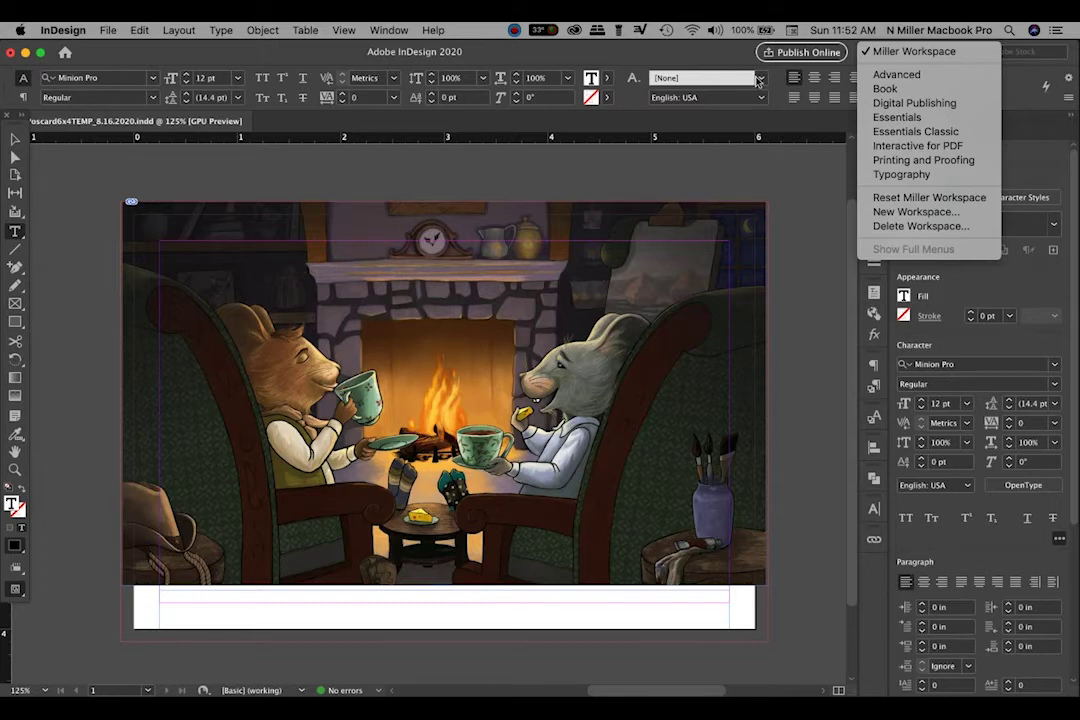
click(820, 186)
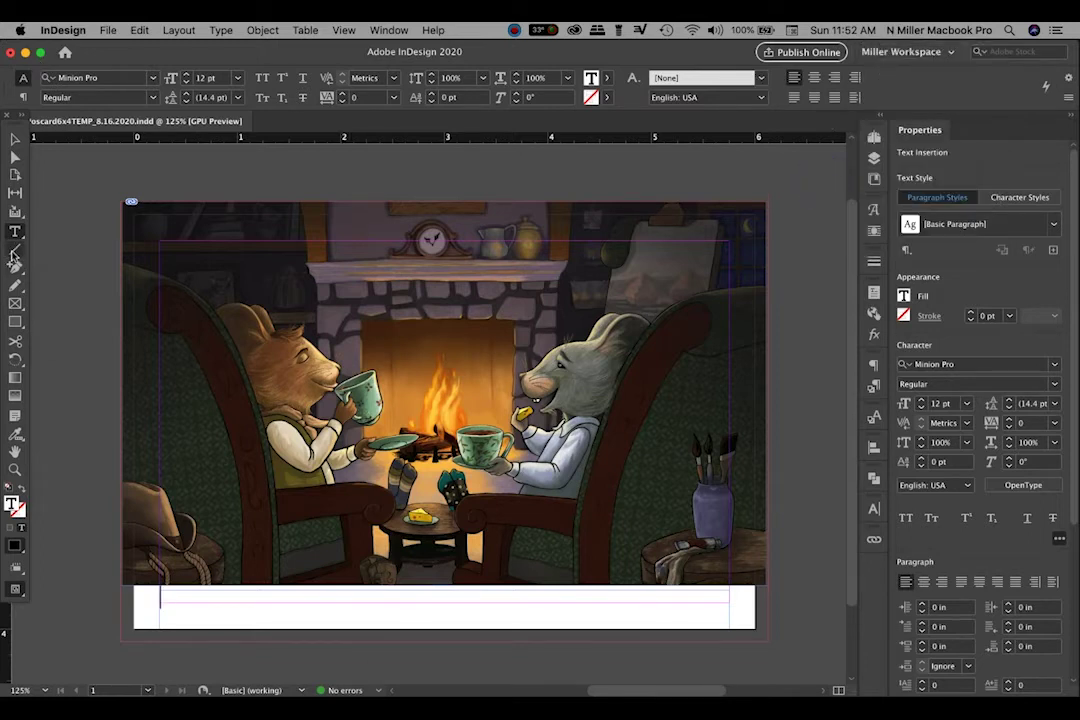
click(945, 51)
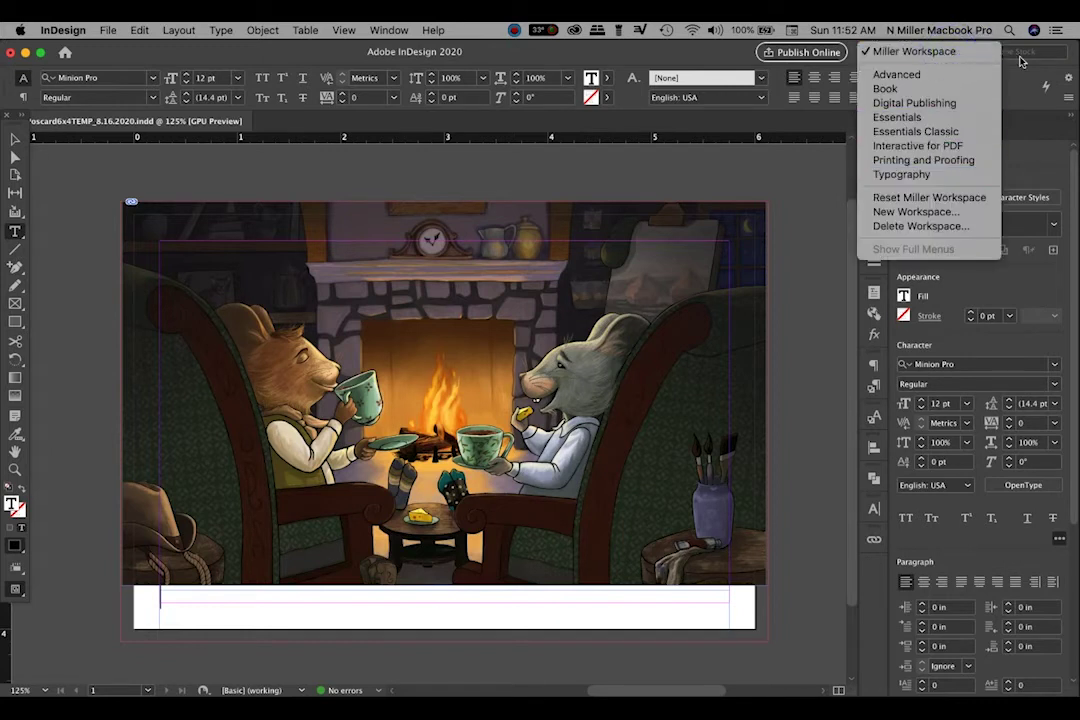
click(1040, 90)
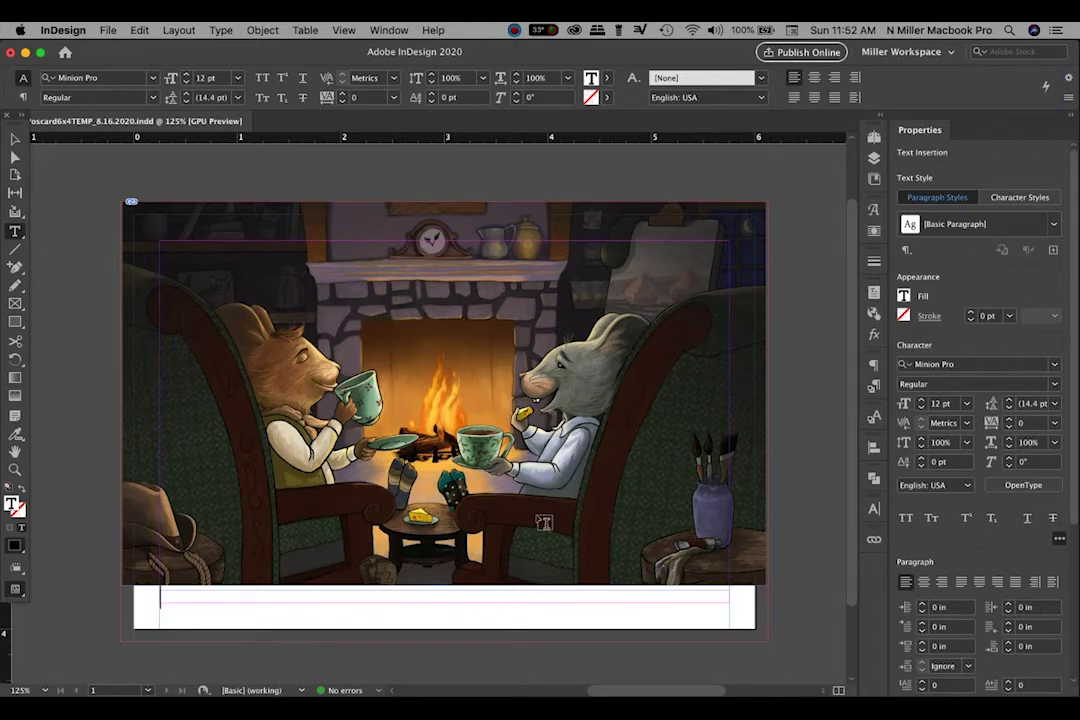
- Enter a contact line with the illustrator's business name, website address and IG handle, separated by vertical bars
click(421, 605)
text(Nancy)
text(Miller Illustration | www.)
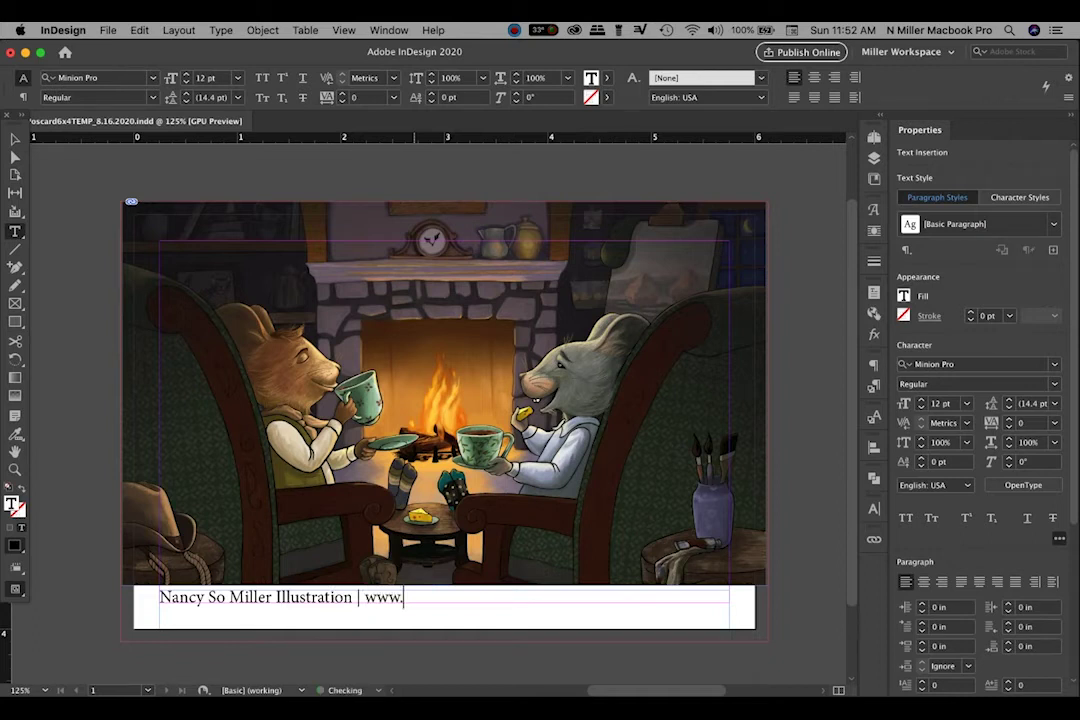
text(nmillerillstrat)
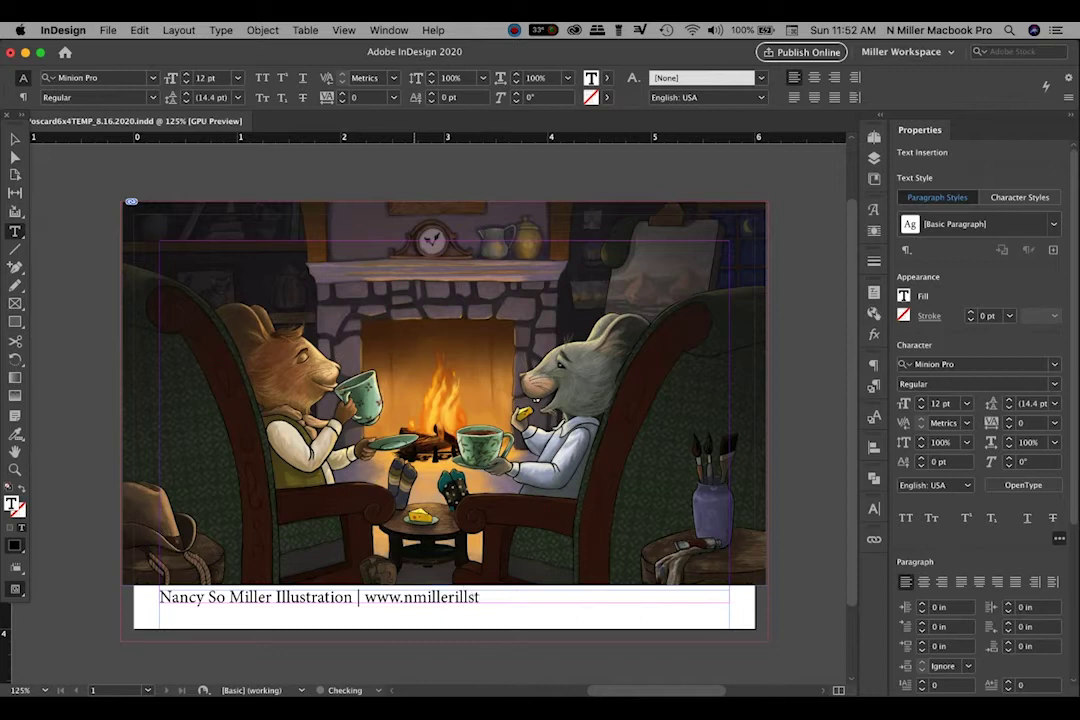
key(BackSpace)
key(BackSpace)
key(BackSpace)
key(BackSpace)
key(BackSpace)
text(stration.com)
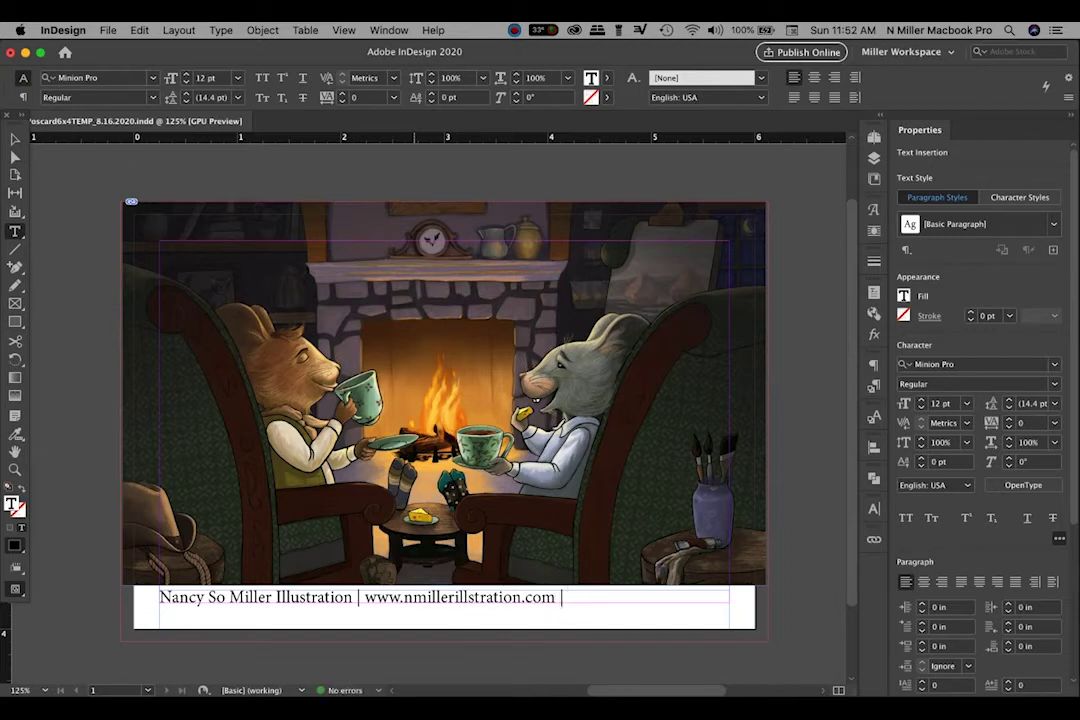
text( | IG nmillerillust)
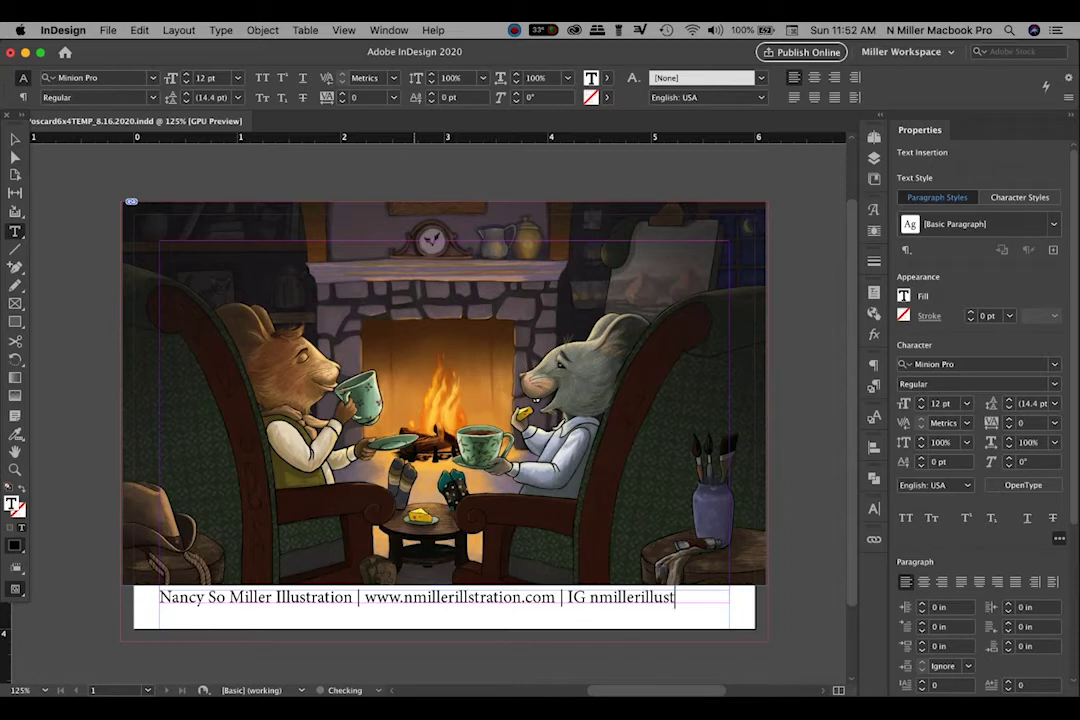
text(ration)
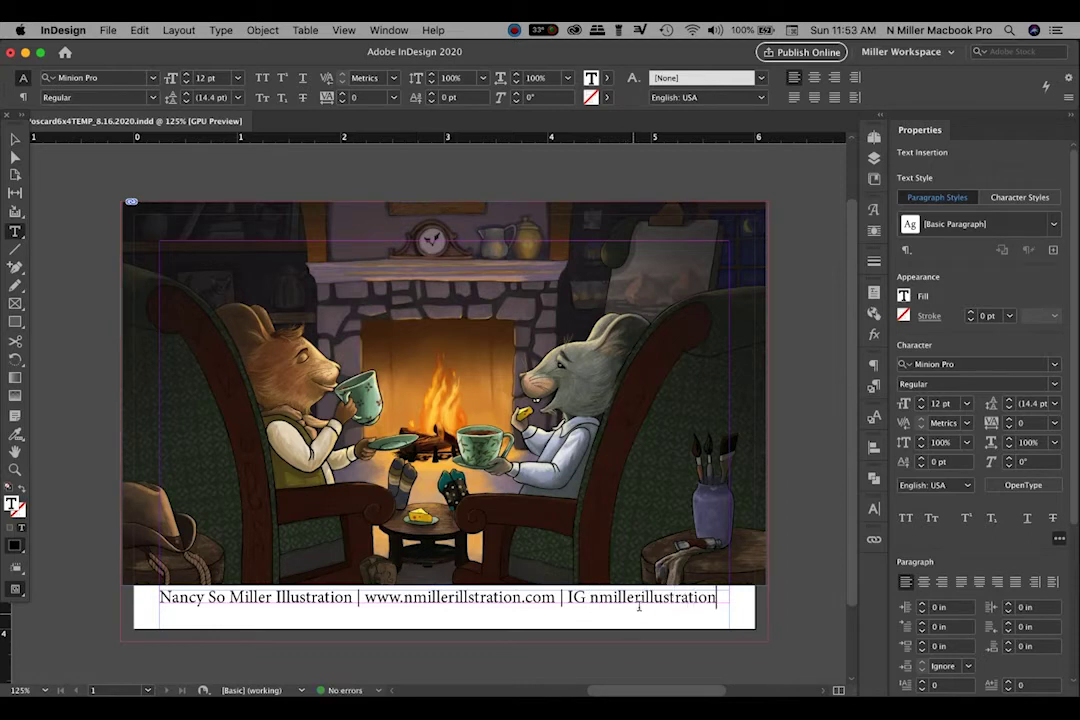
- Centre the contact line and set its font to Mural Script
triple_click(638, 605)
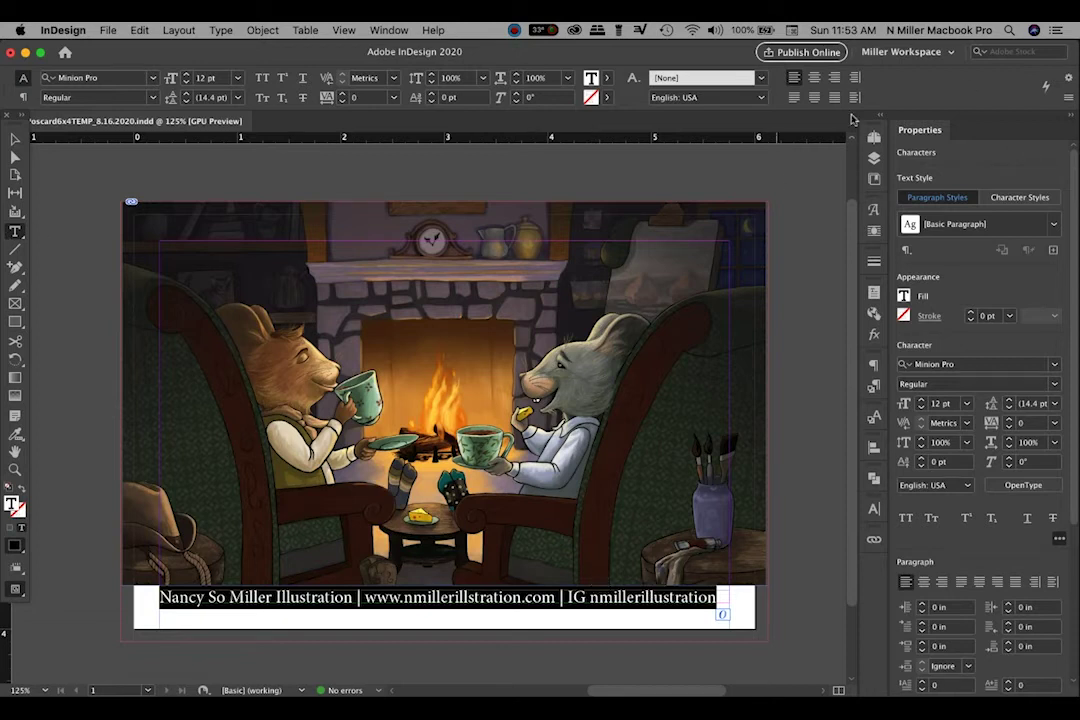
click(814, 77)
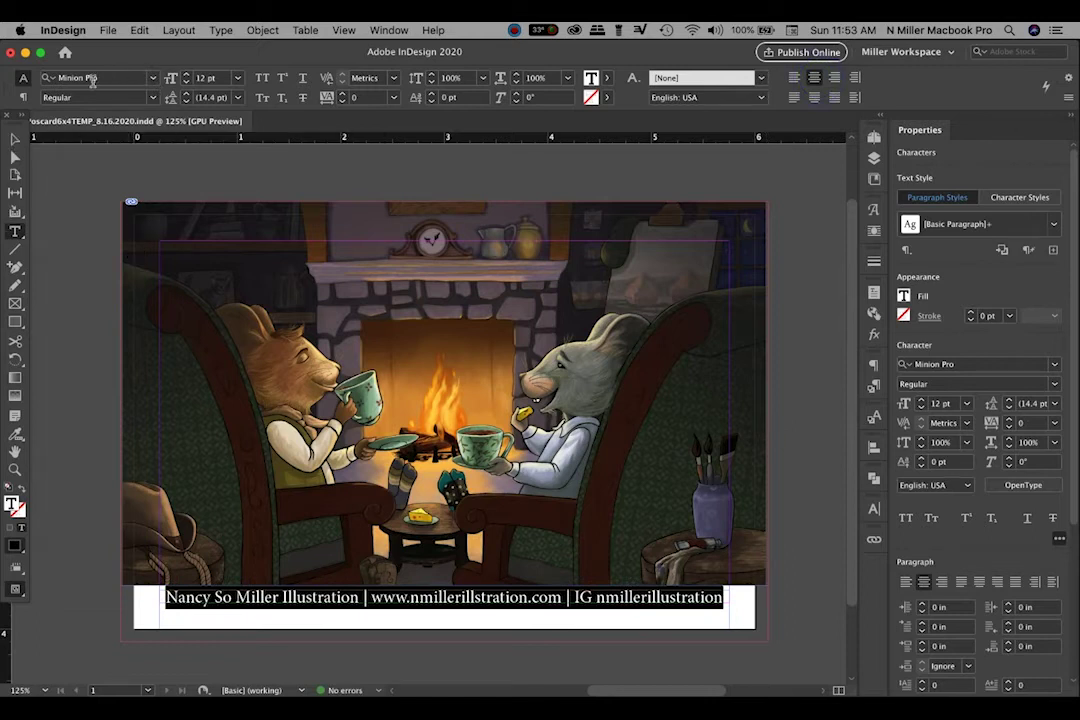
double_click(152, 78)
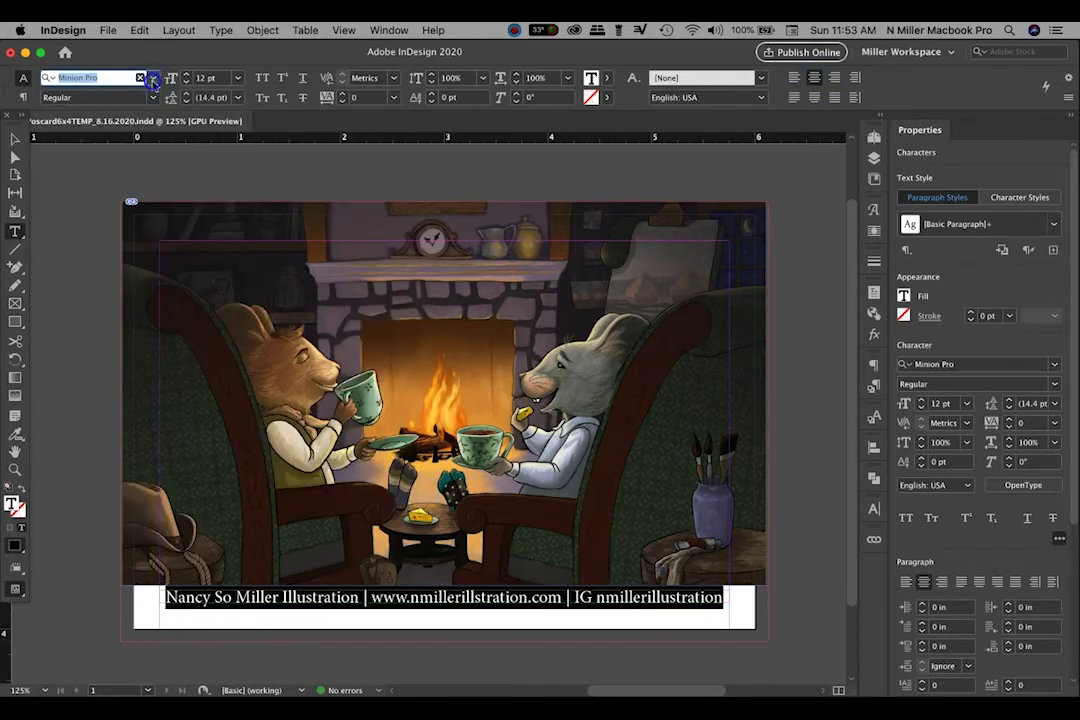
click(153, 80)
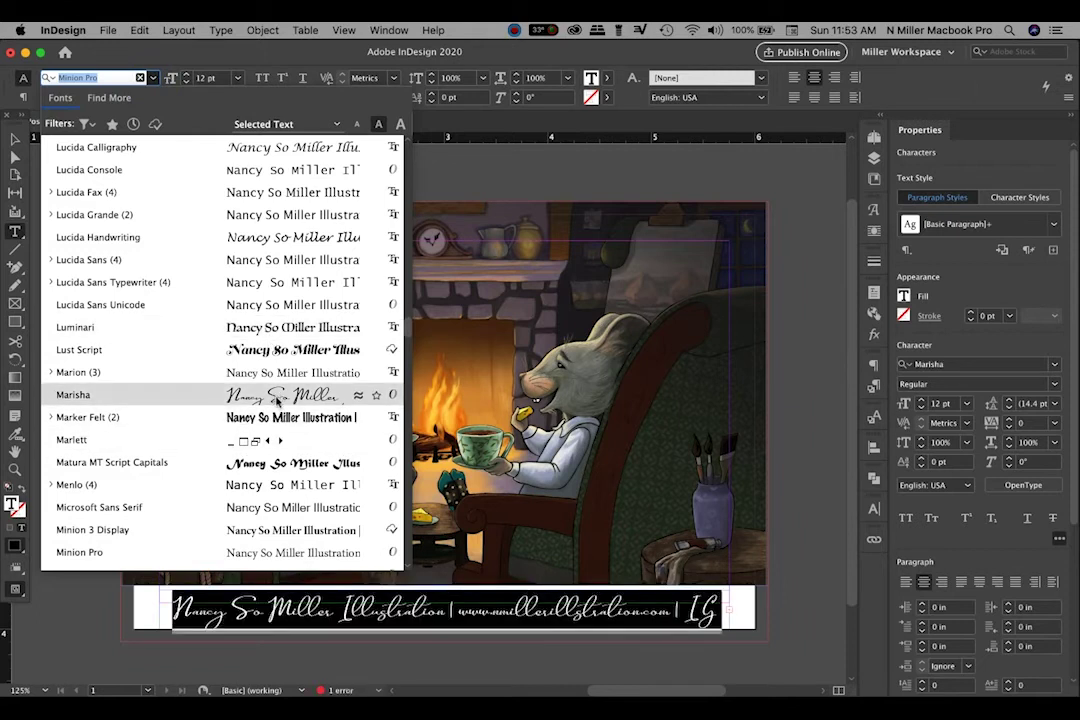
scroll(287, 484, down, 5)
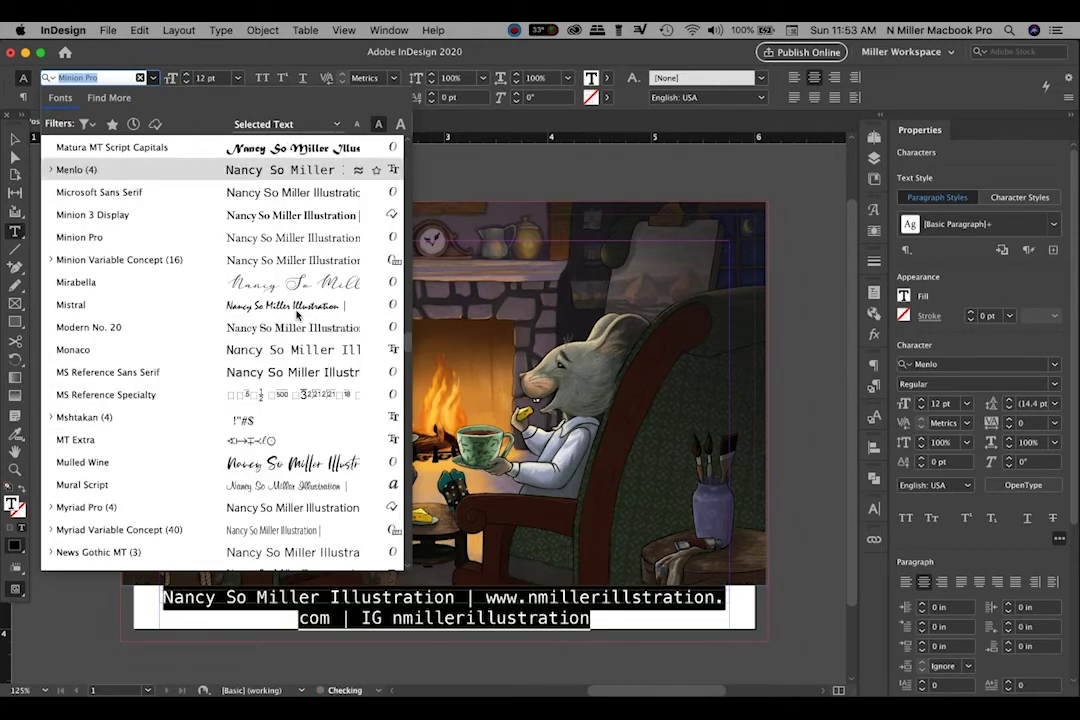
click(307, 486)
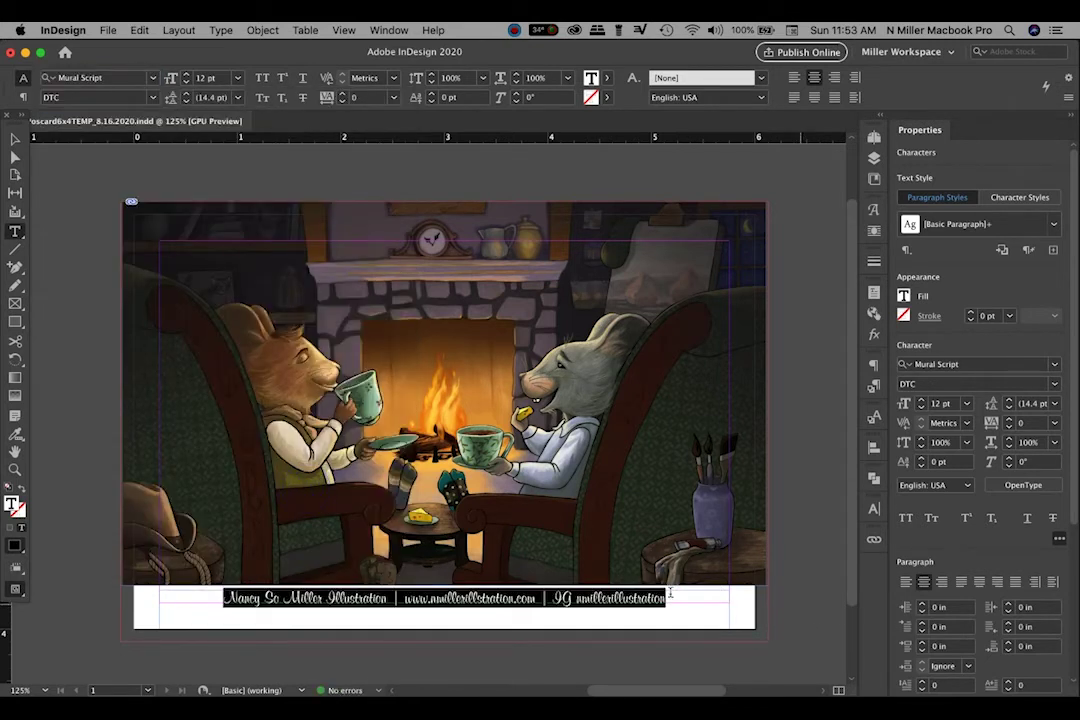
- Preview other script fonts on the contact line and choose Mural Script again
triple_click(598, 600)
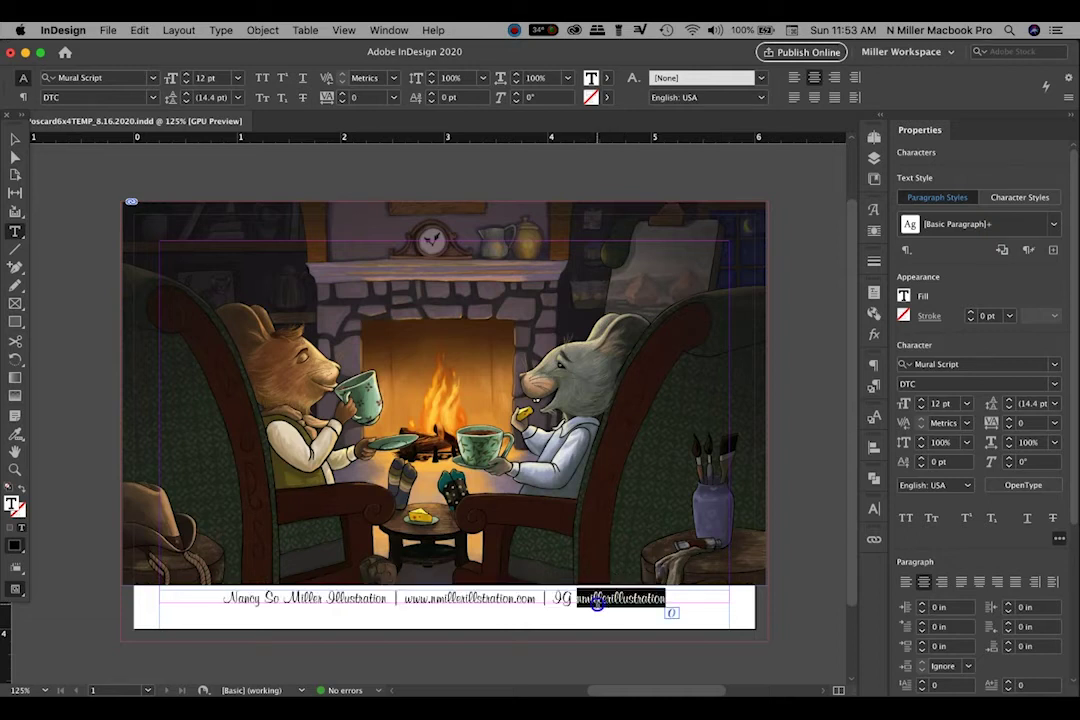
click(154, 79)
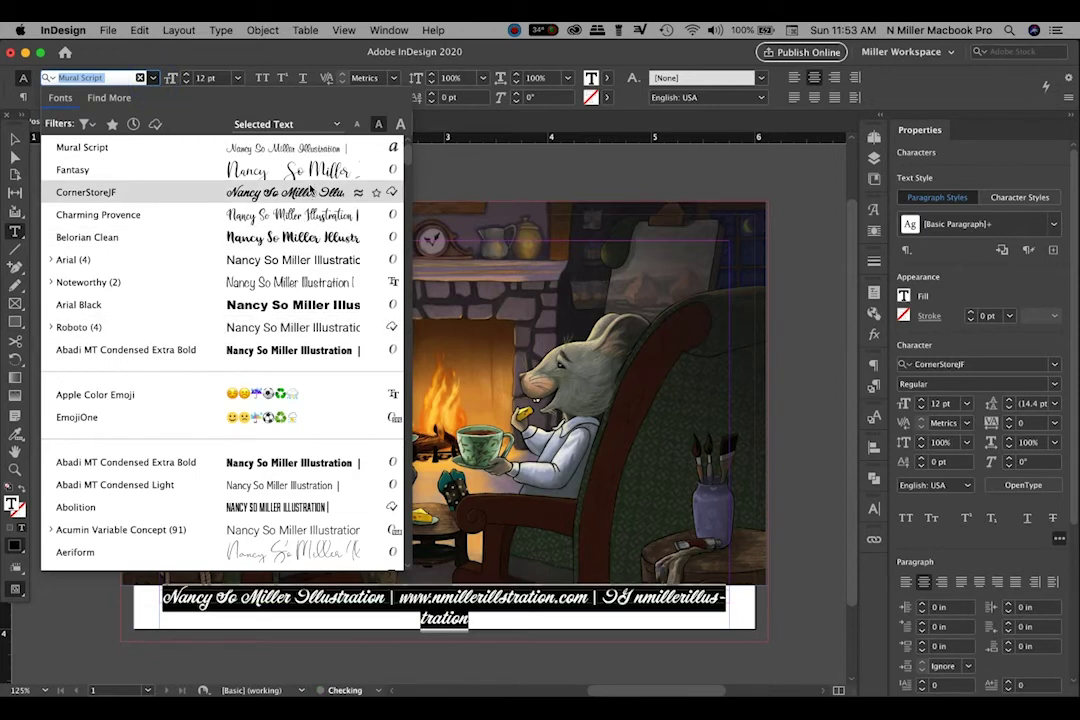
click(310, 147)
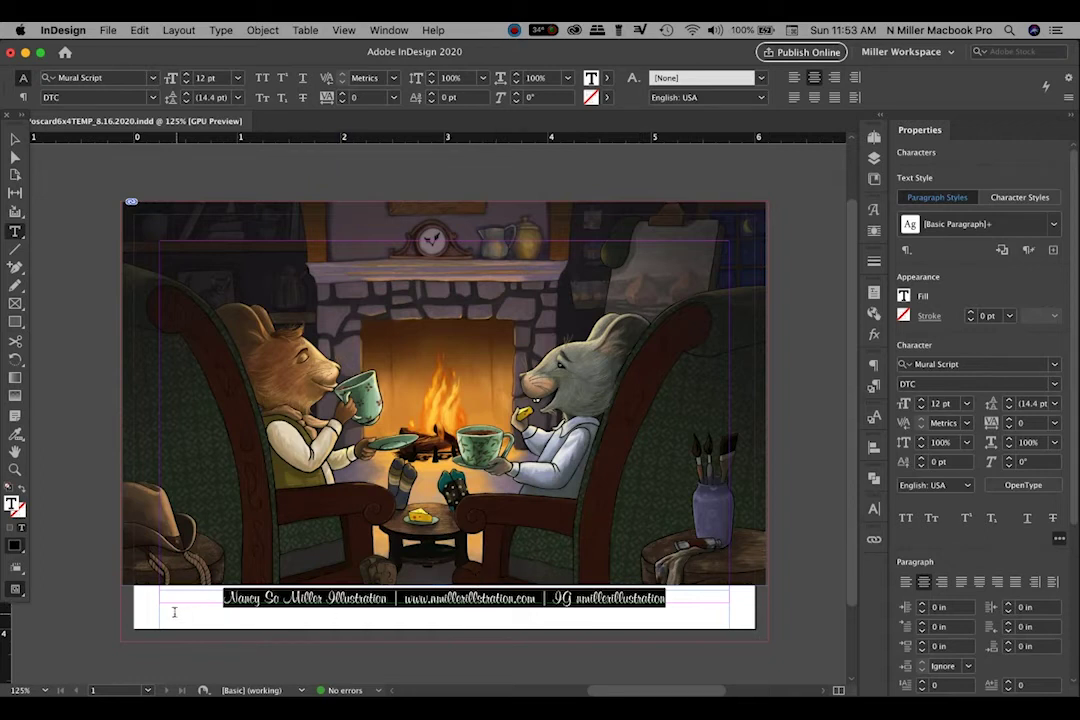
- Try the contact line at 14 pt and set it back to 12 pt
triple_click(630, 600)
click(237, 77)
click(218, 208)
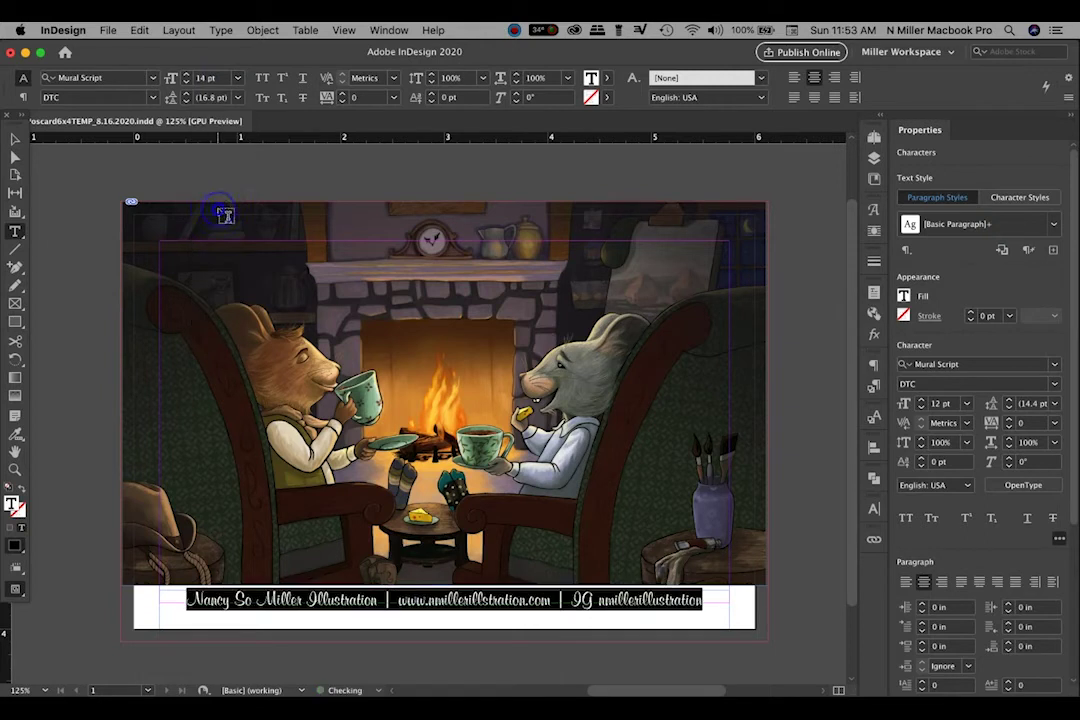
click(237, 77)
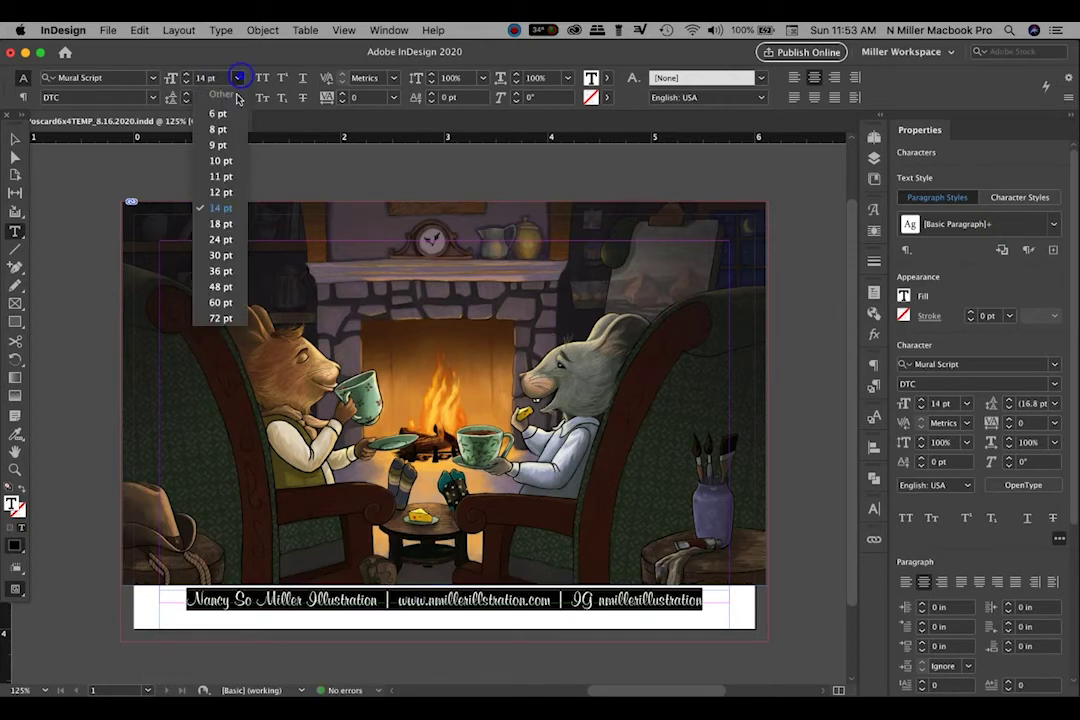
click(220, 192)
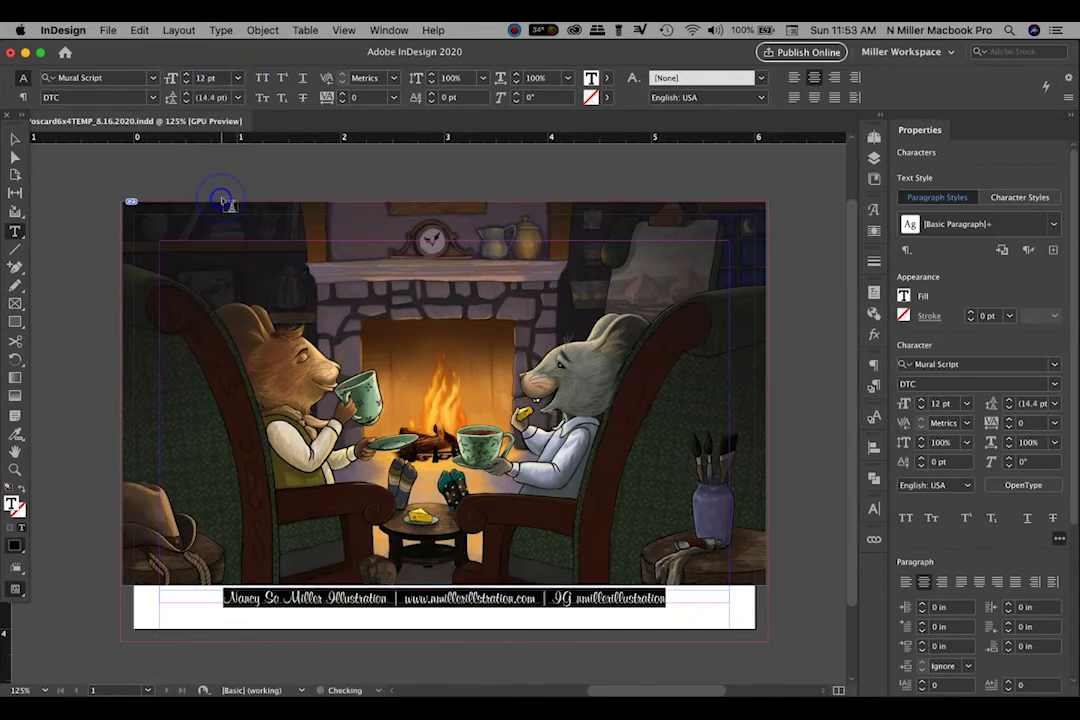
click(432, 600)
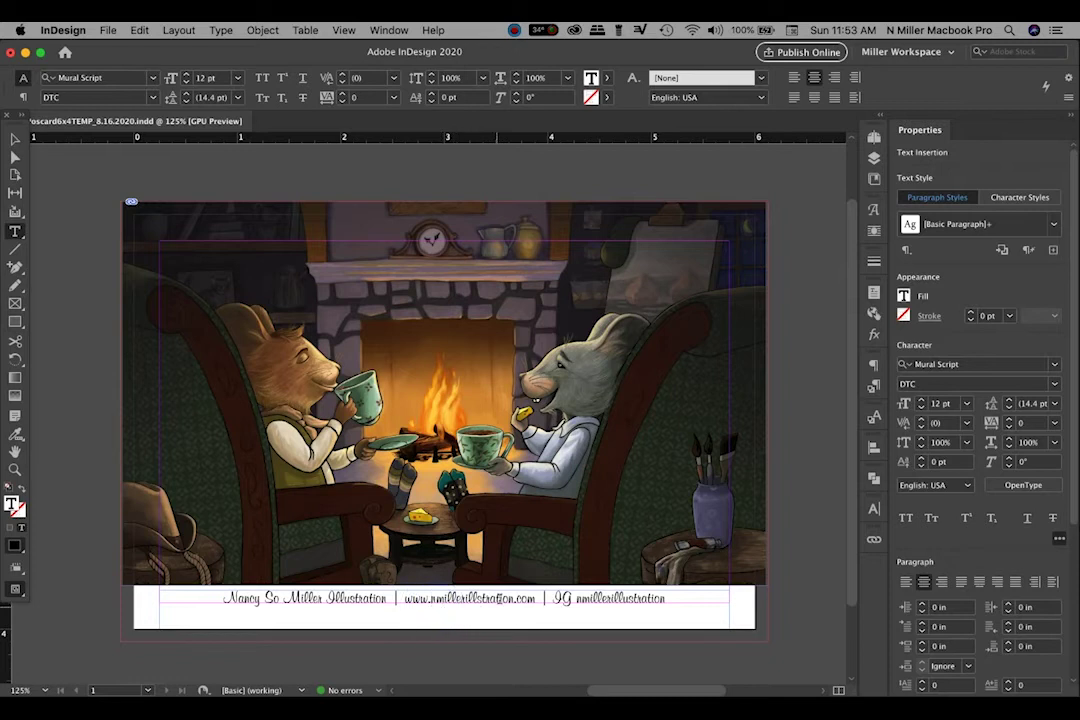
triple_click(453, 598)
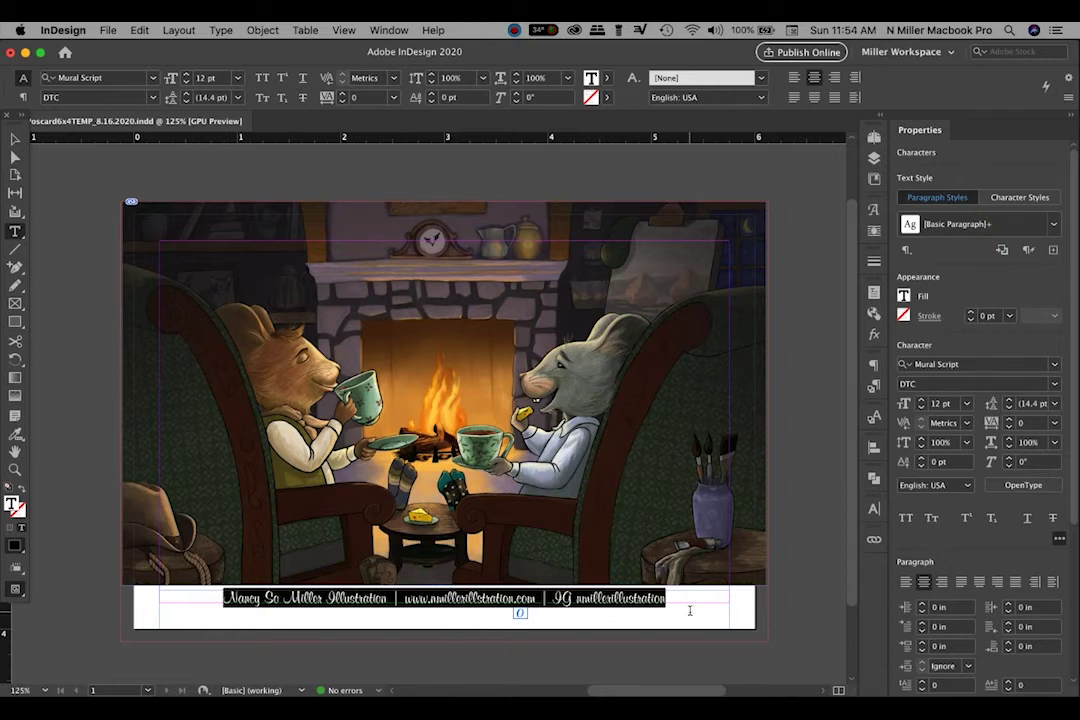
click(562, 598)
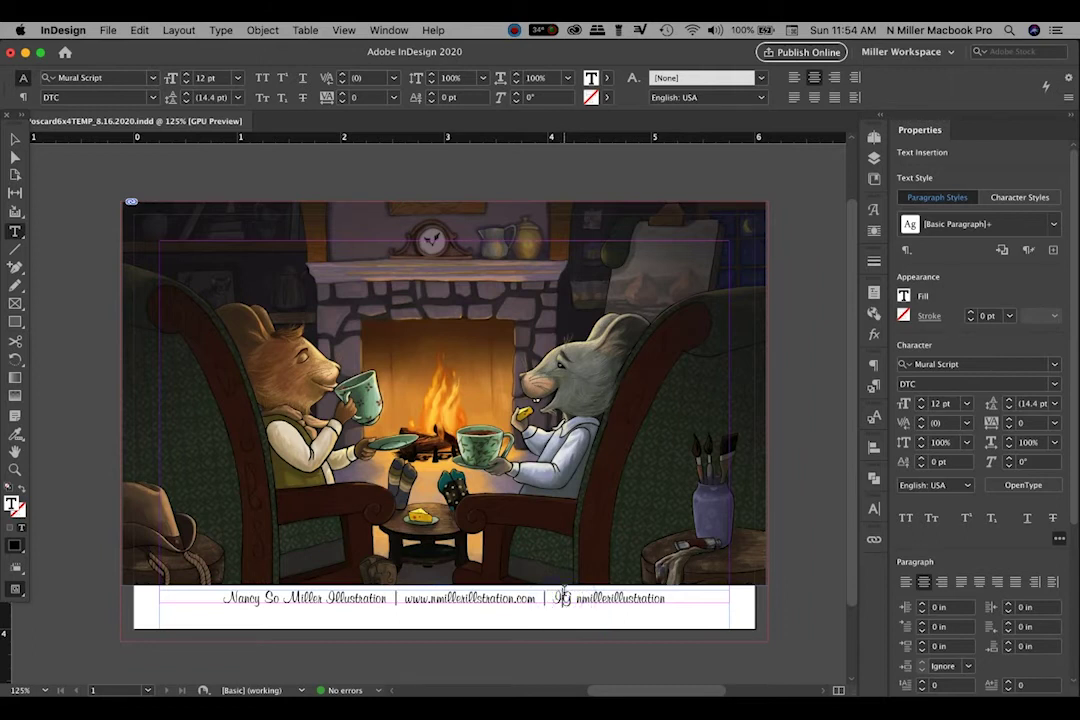
- Widen the tracking of the whole contact line, trying 10 and settling on 50
triple_click(563, 597)
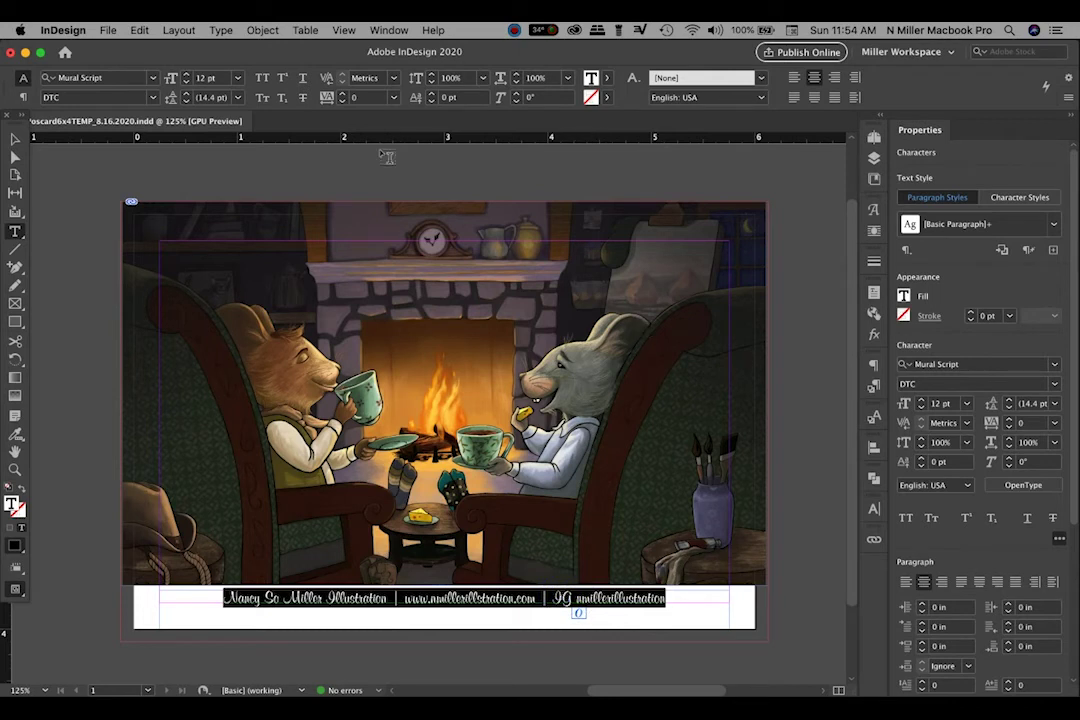
click(389, 30)
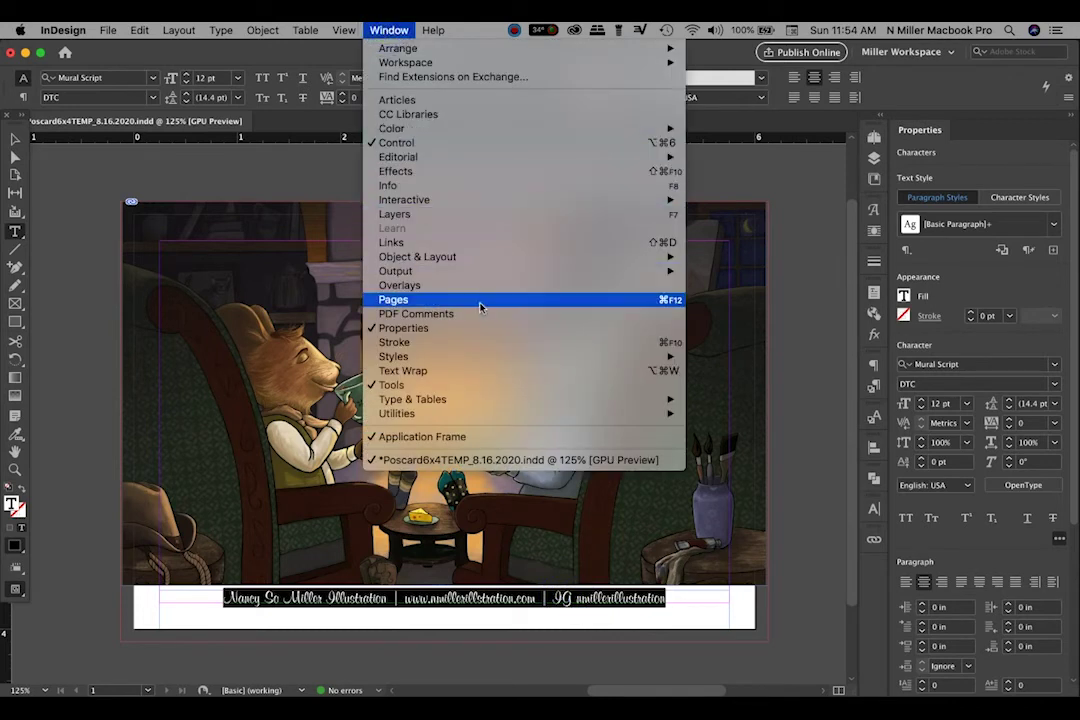
mouse_move(499, 400)
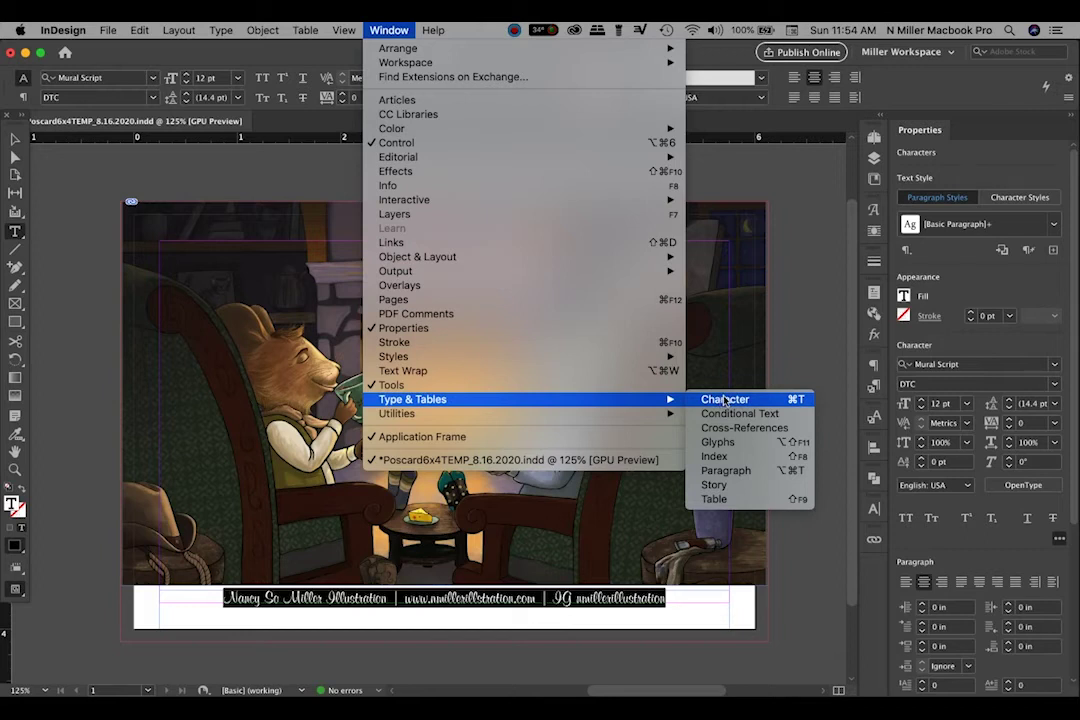
click(981, 554)
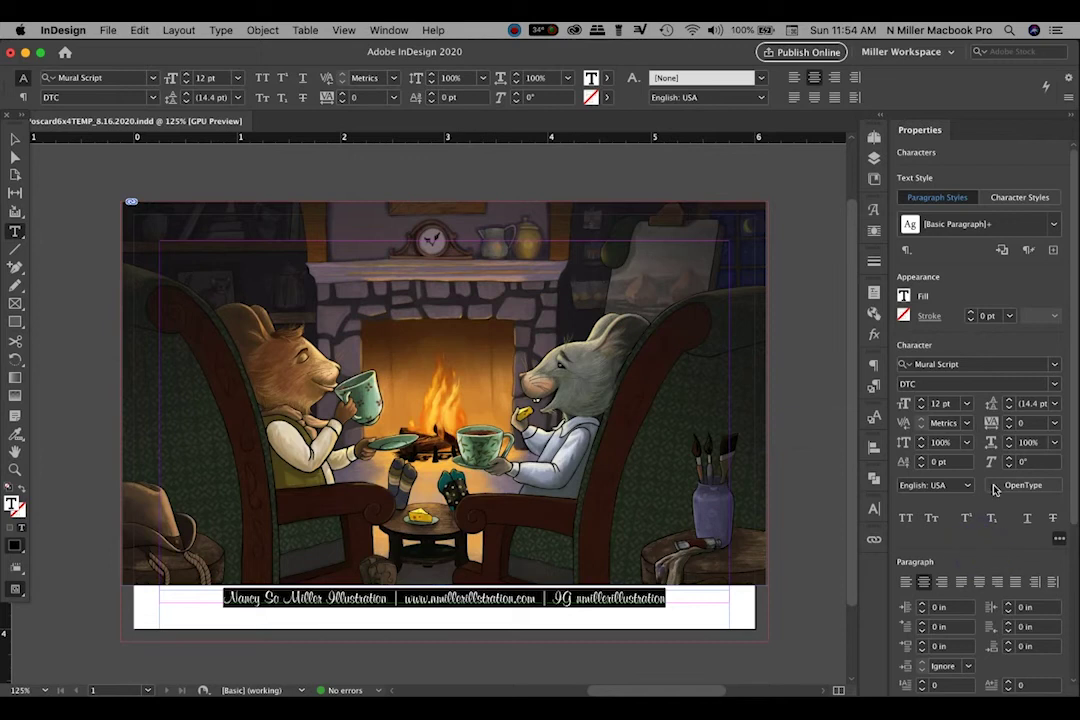
click(1024, 422)
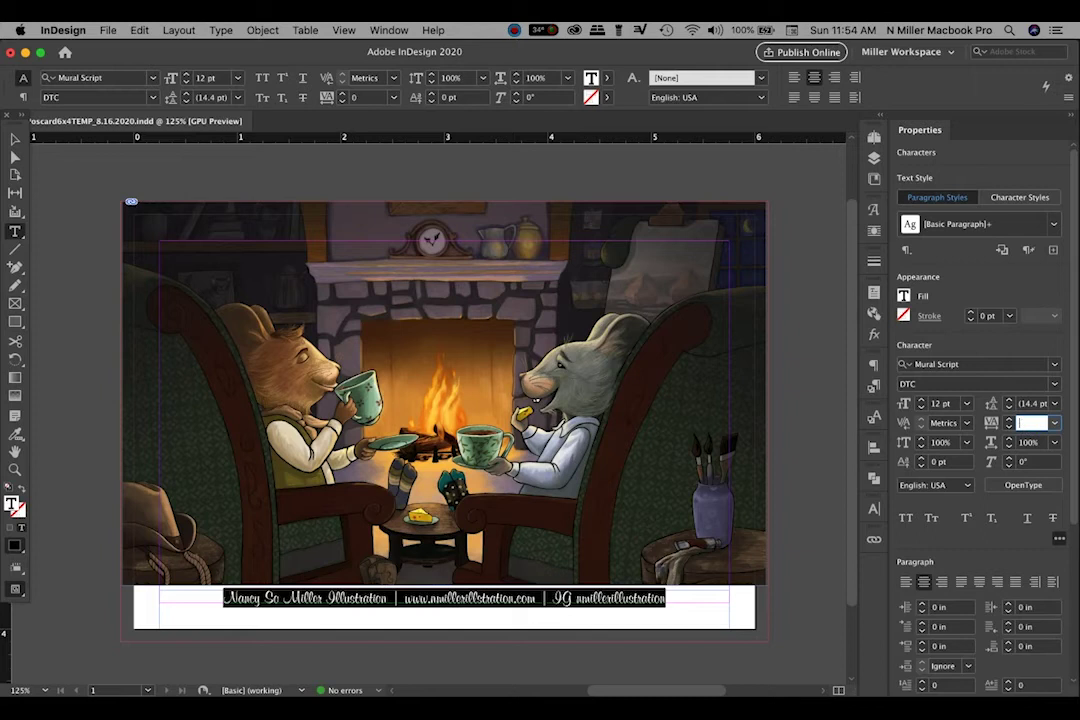
key(Return)
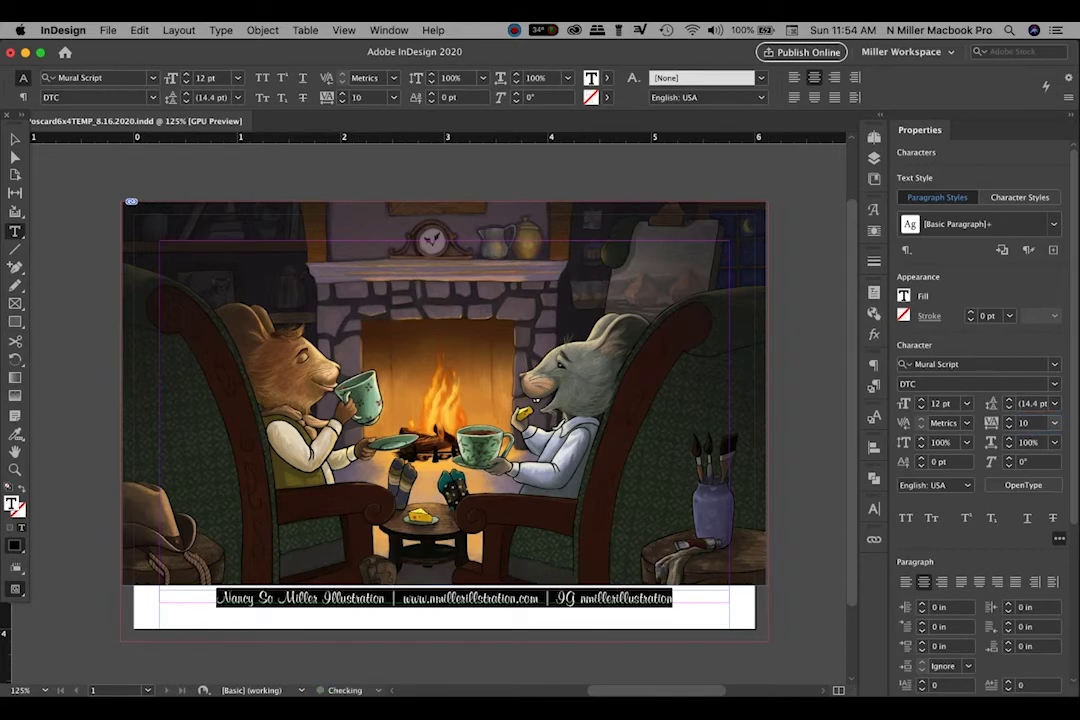
click(1055, 423)
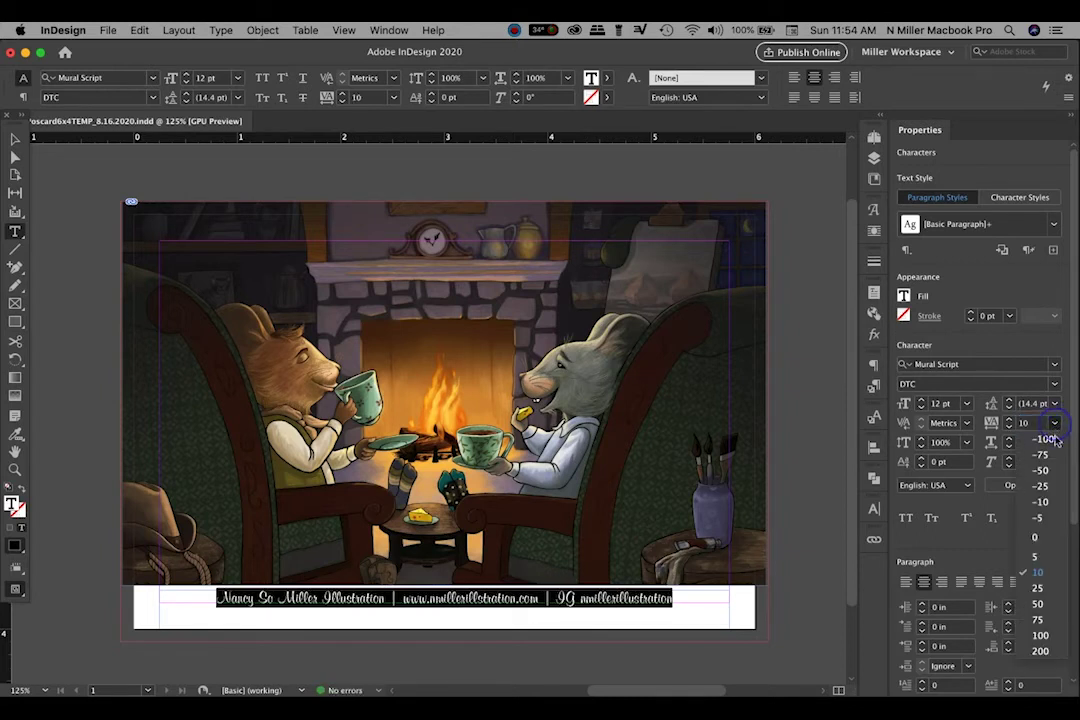
click(1047, 605)
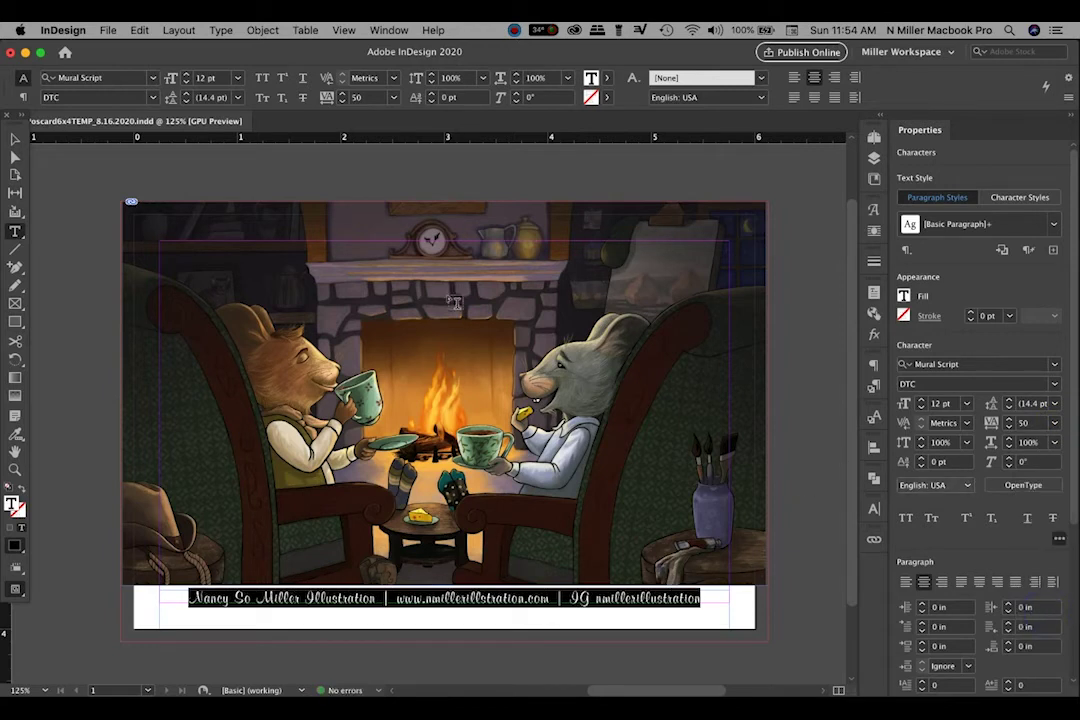
- Preview the postcard without guides and nudge the contact line's text frame down to a Y position of 3.6806 in
click(17, 140)
click(840, 410)
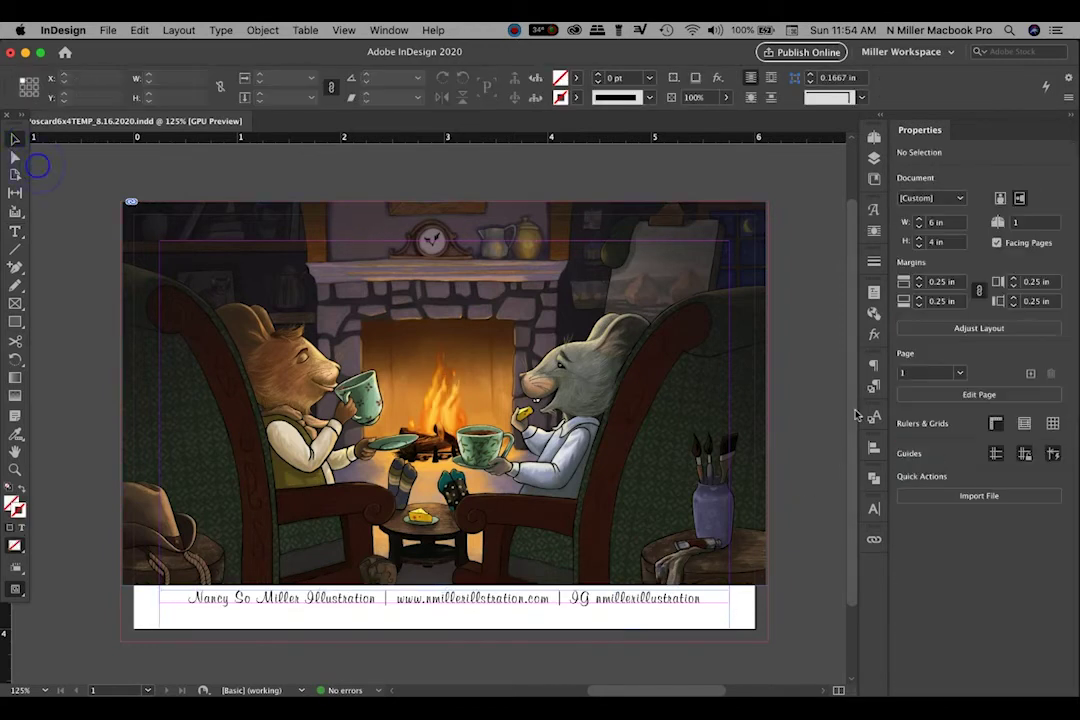
key(w)
click(550, 602)
key(Down)
key(Down)
key(Down)
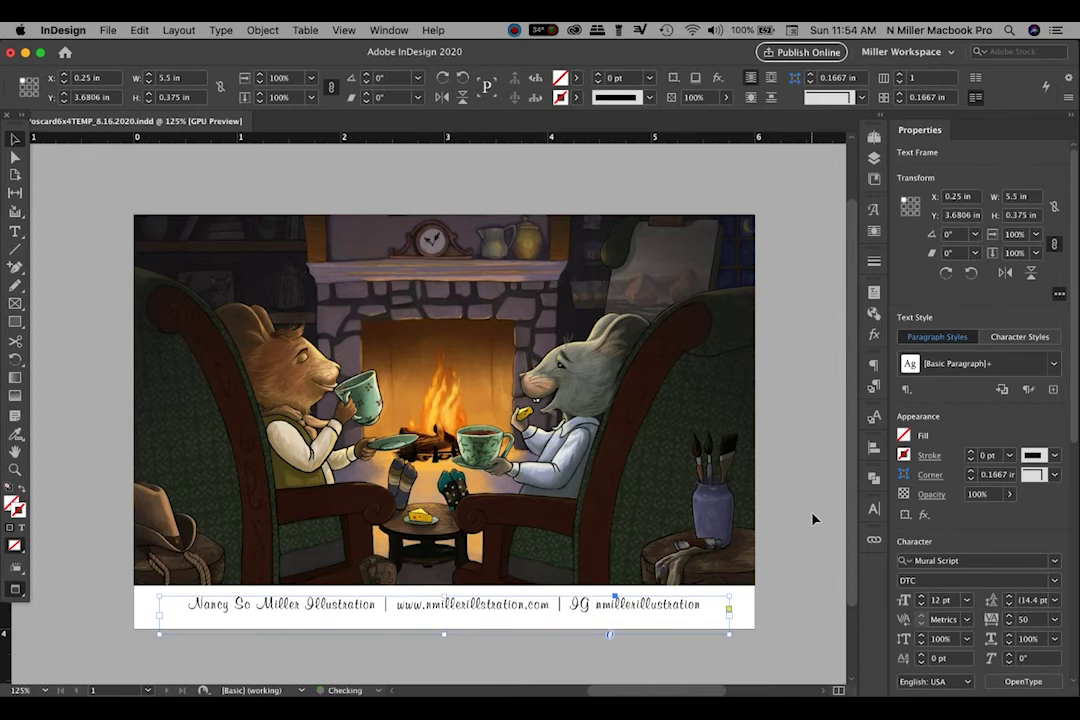
click(813, 545)
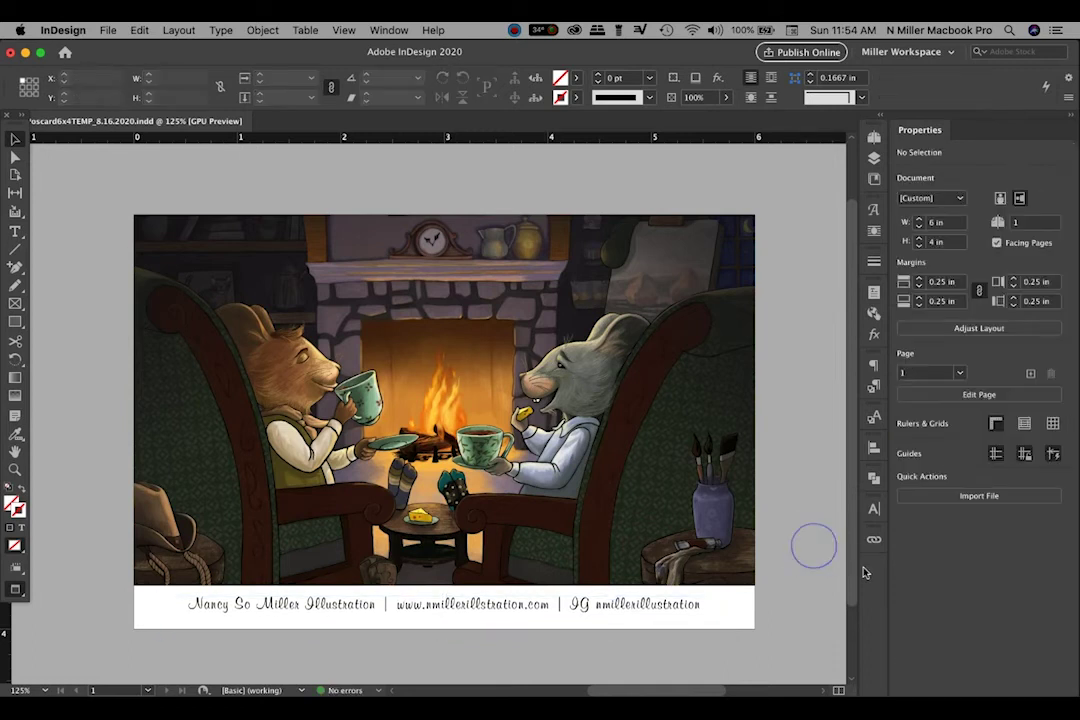
- Compare the layout with and without guides and nudge the contact line's frame up to a Y position of 3.6667 in
key(w)
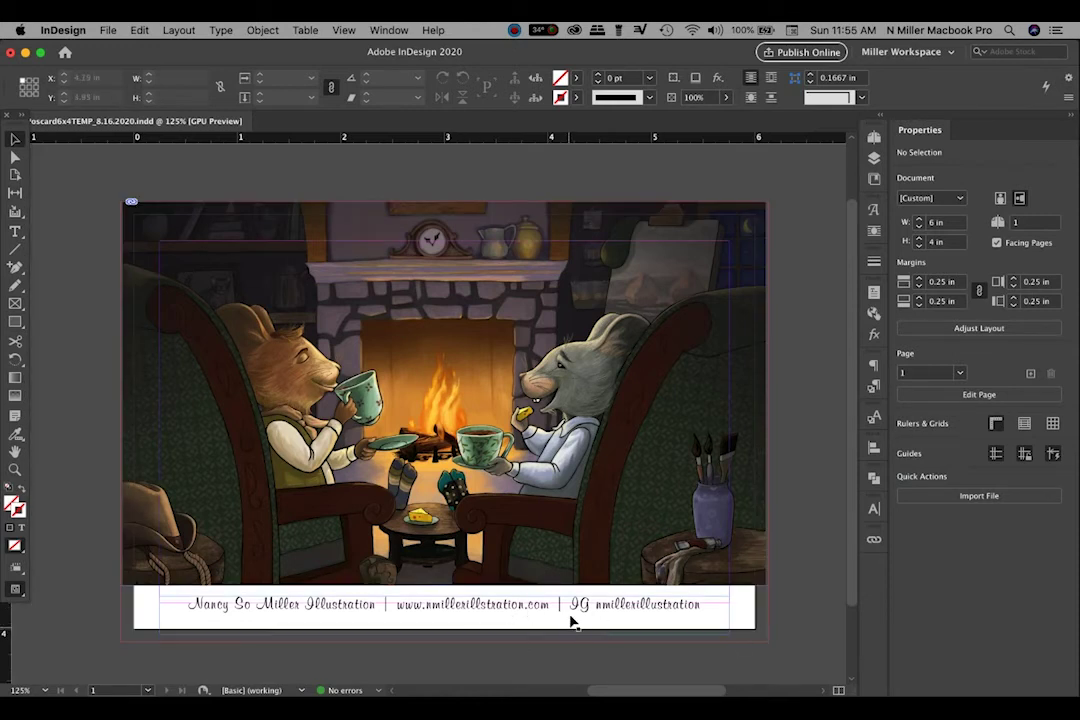
key(w)
click(820, 571)
click(691, 609)
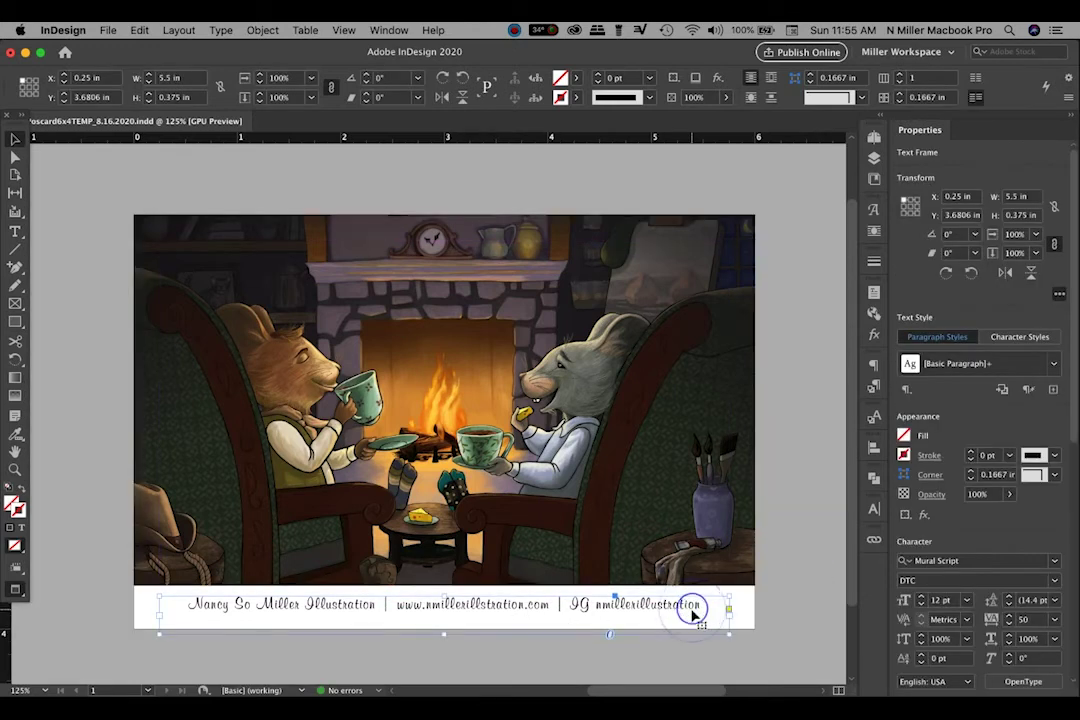
click(800, 566)
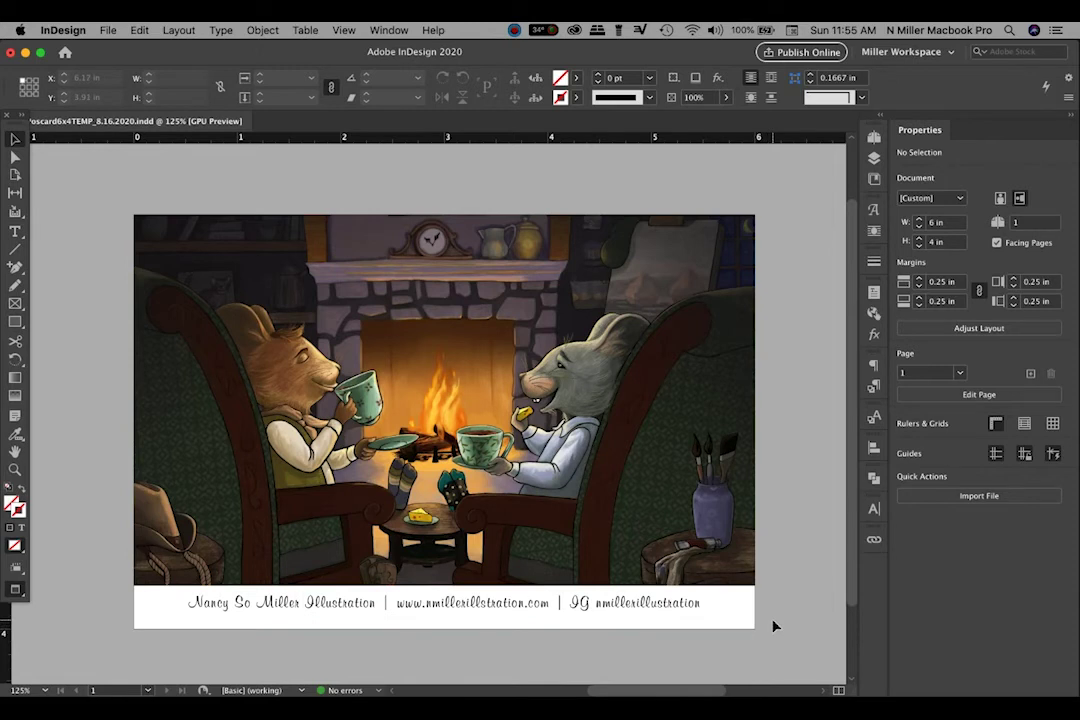
click(603, 612)
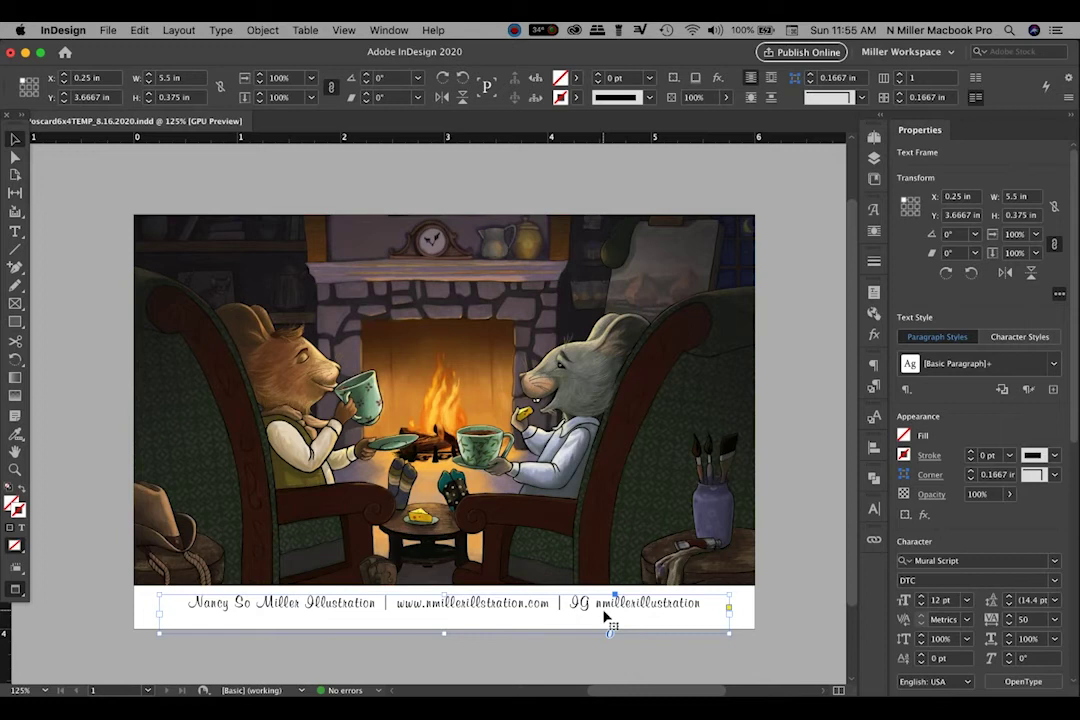
click(785, 519)
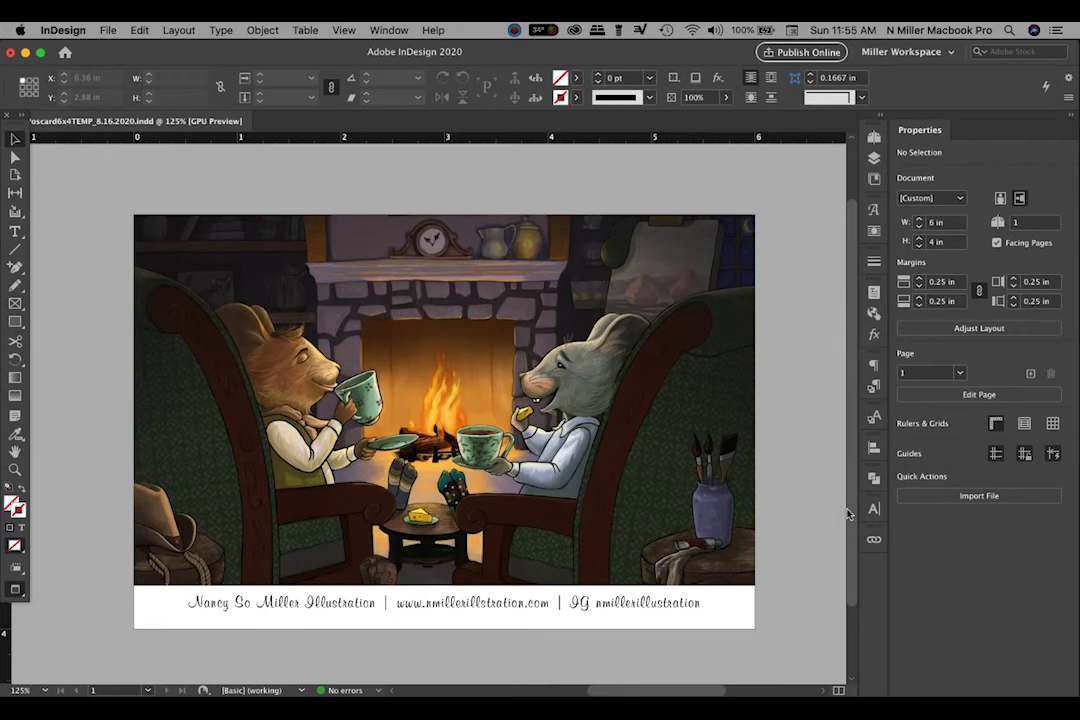
- Save the postcard export to the Desktop in Adobe PDF (Print) format, using the document name as the filename
click(108, 30)
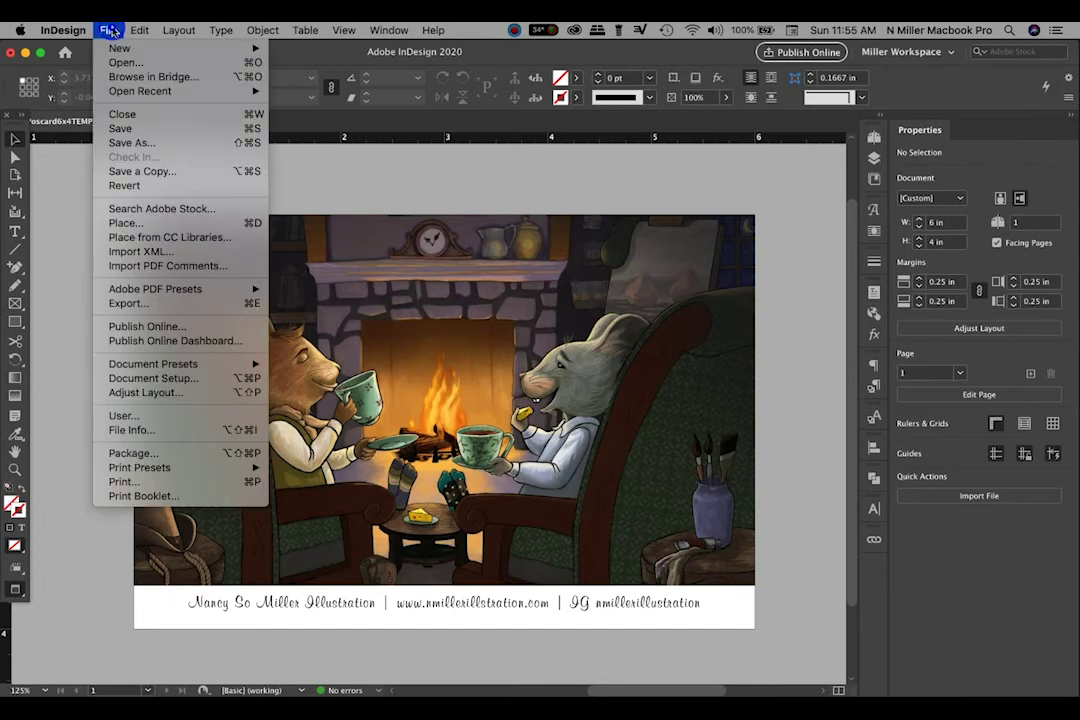
click(178, 304)
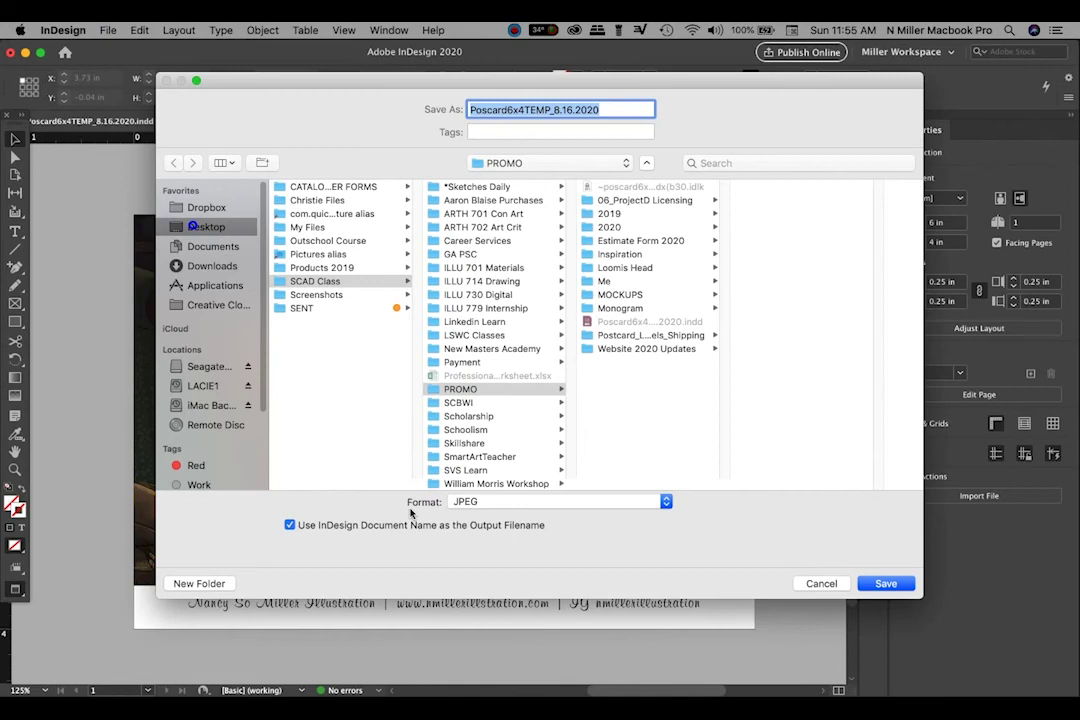
click(580, 501)
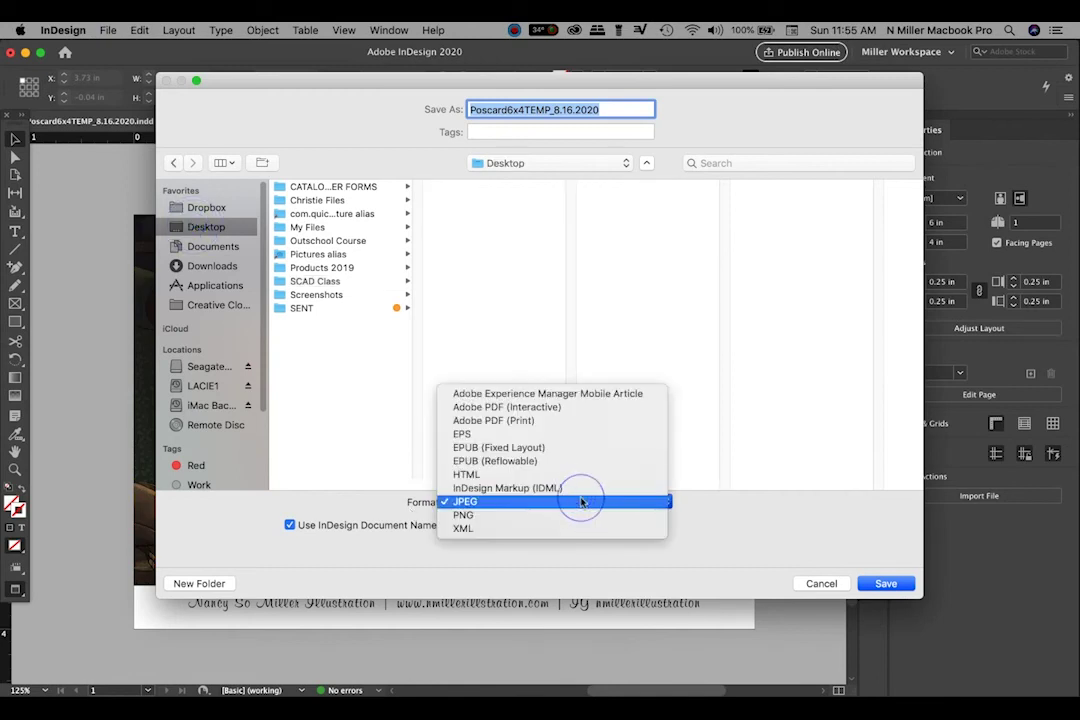
click(561, 424)
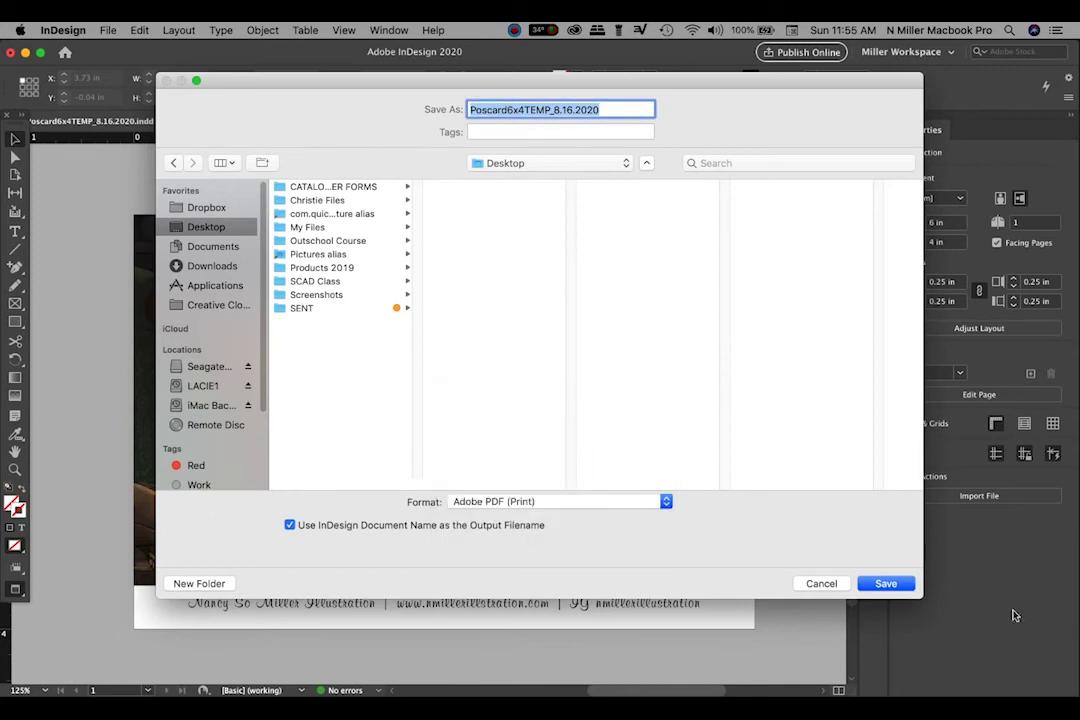
click(888, 585)
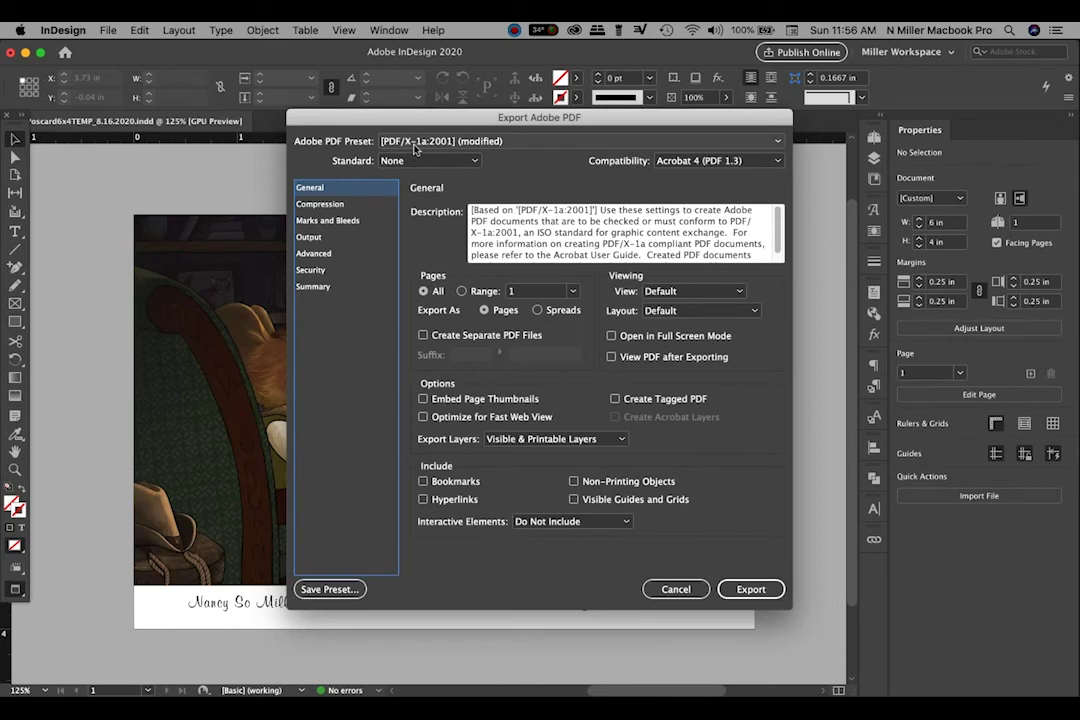
- Review the PDF's compression, marks and bleeds, output and advanced settings, and export it with the modified PDF/X-1a:2001 preset and document bleed
click(361, 204)
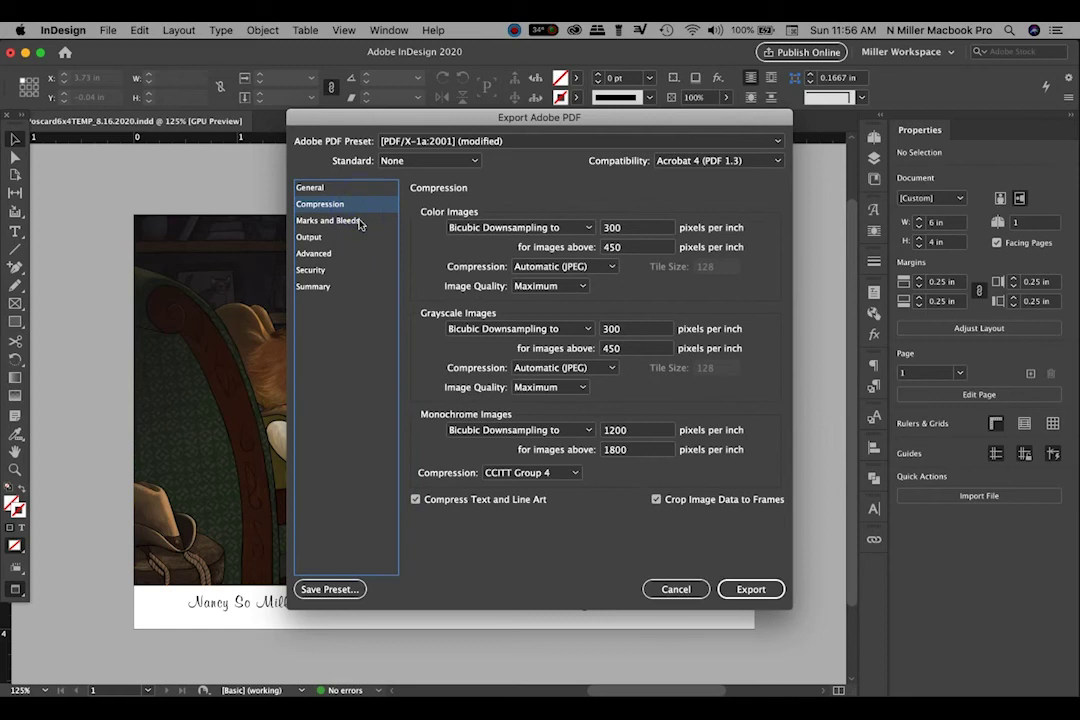
click(350, 188)
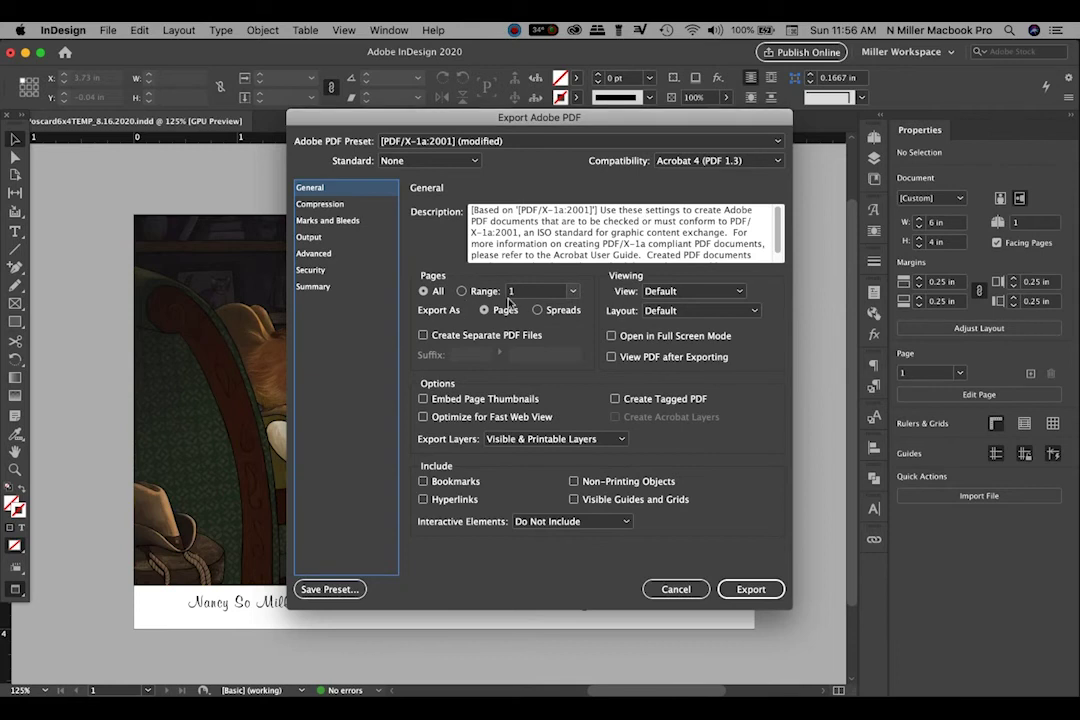
click(337, 204)
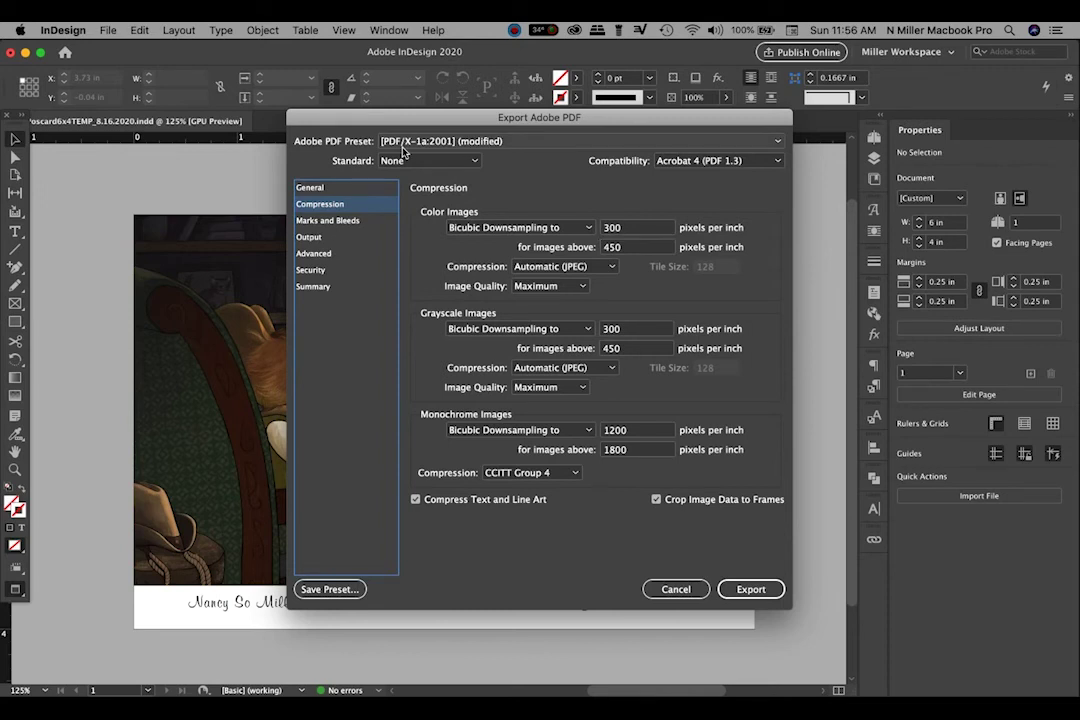
click(388, 221)
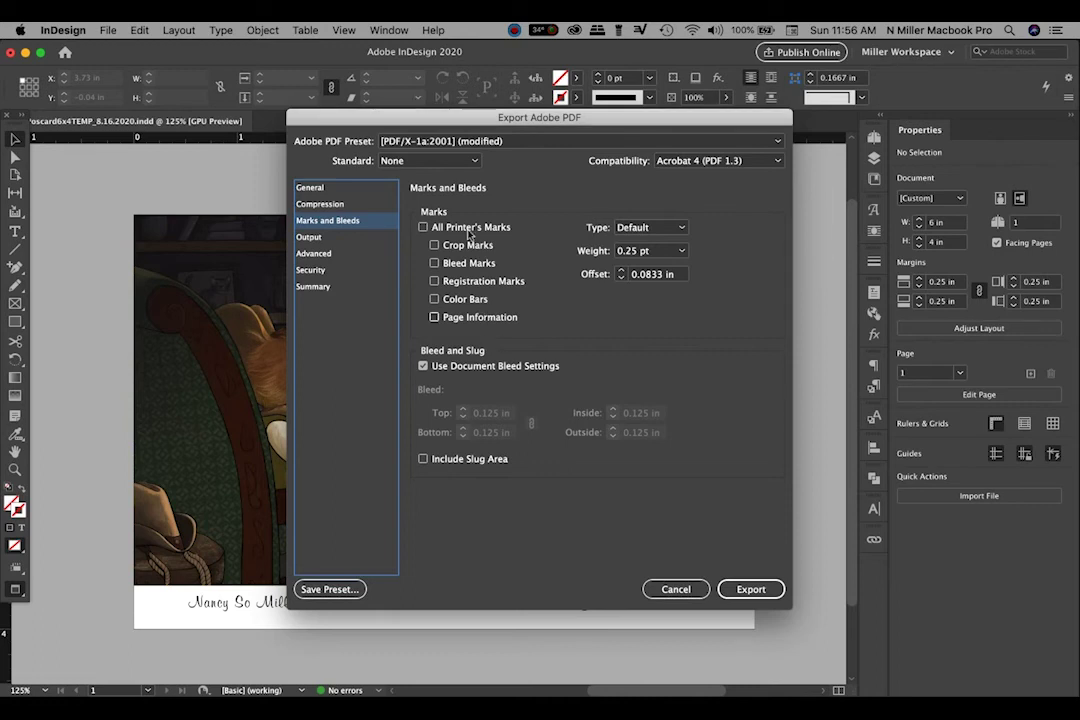
click(341, 240)
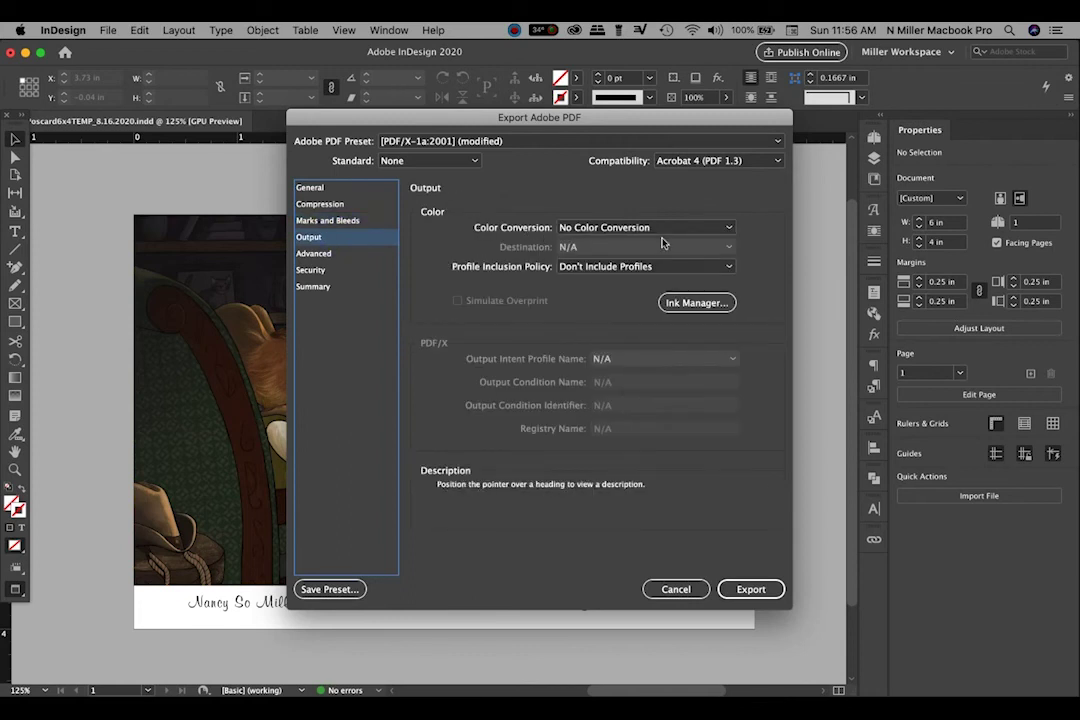
click(321, 254)
click(762, 590)
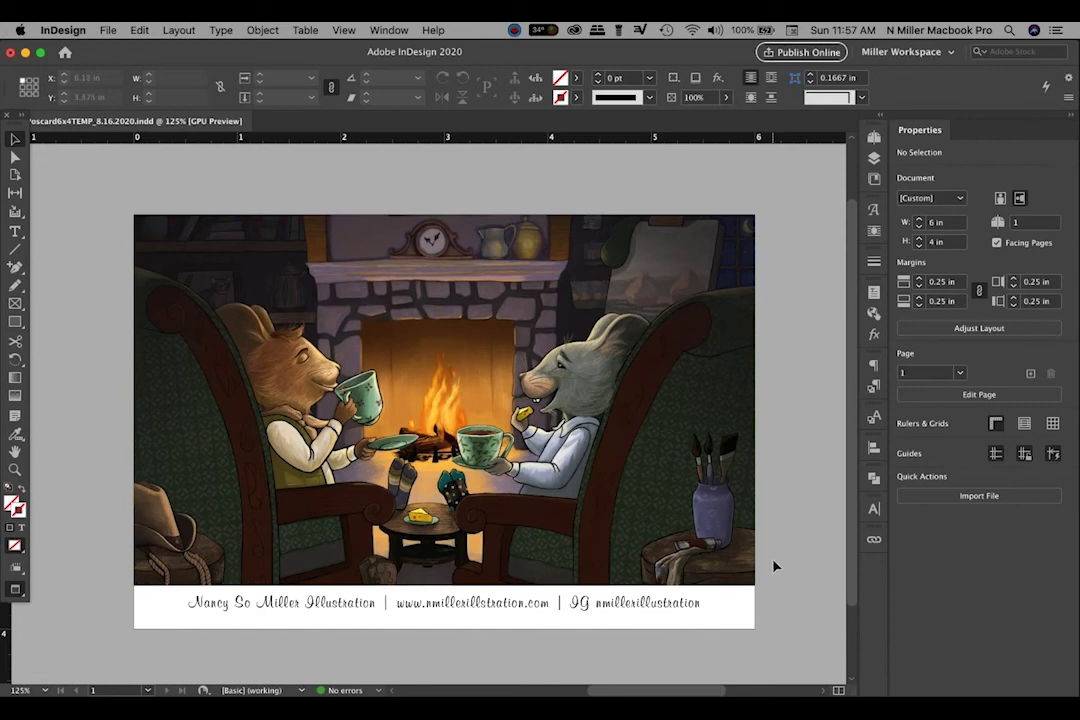
- Open the exported Poscard6x4TEMP_8.16.2020.pdf from the desktop in Acrobat, check the full page, close it and minimise Acrobat
click(773, 566)
click(25, 52)
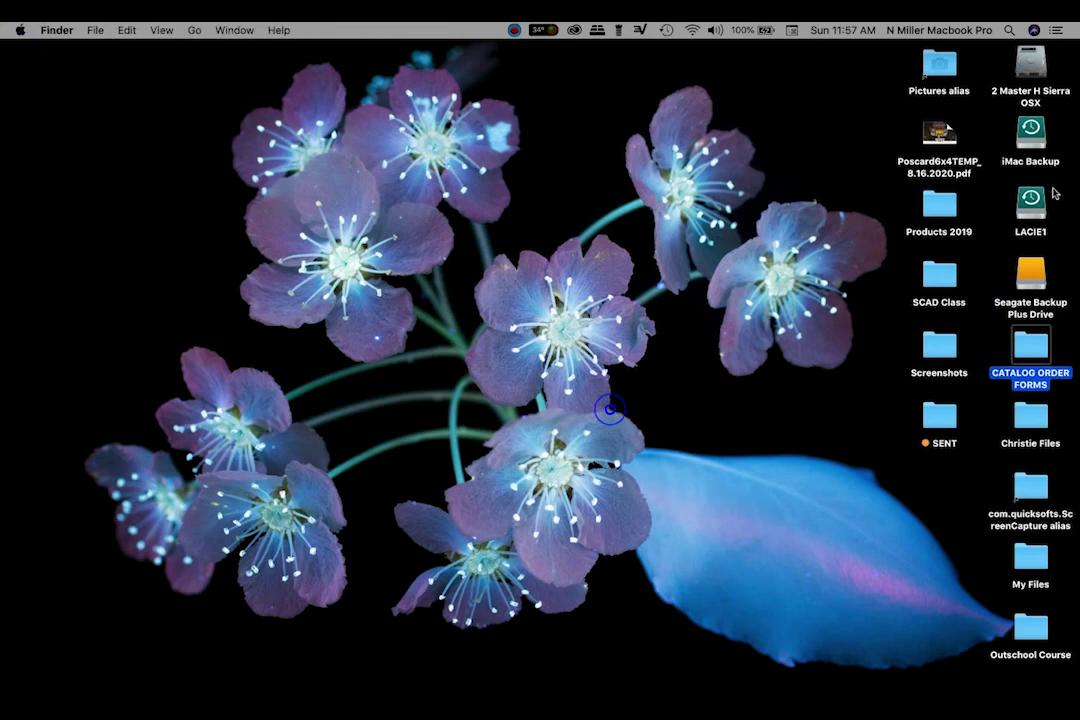
click(940, 132)
double_click(940, 135)
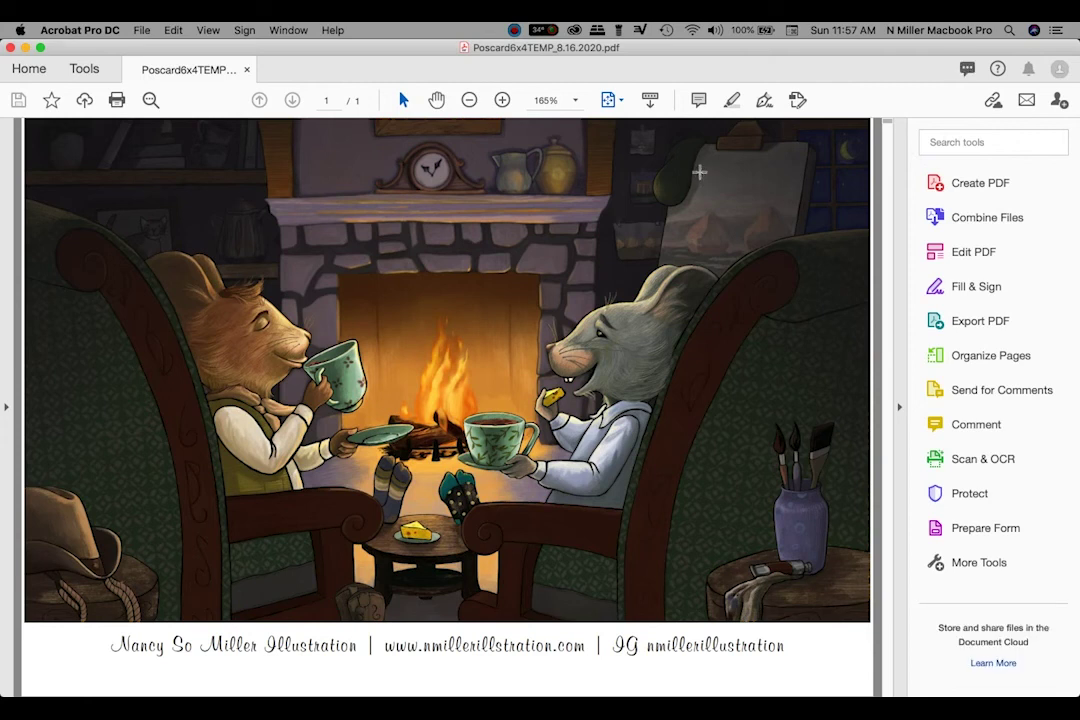
key(super+0)
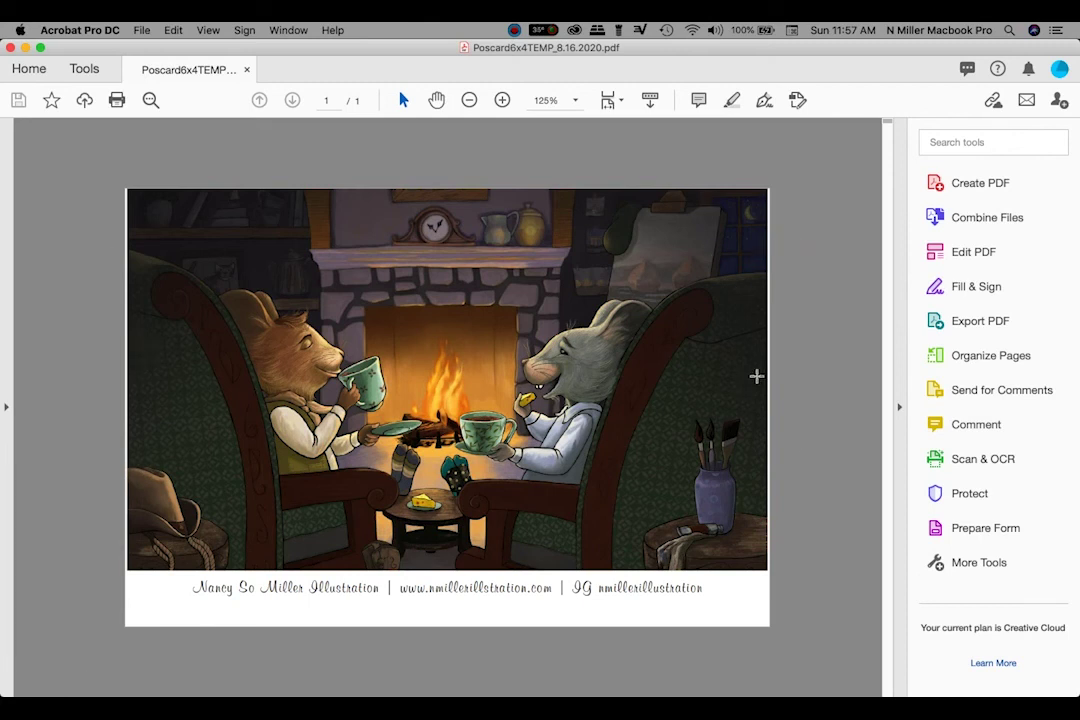
click(246, 69)
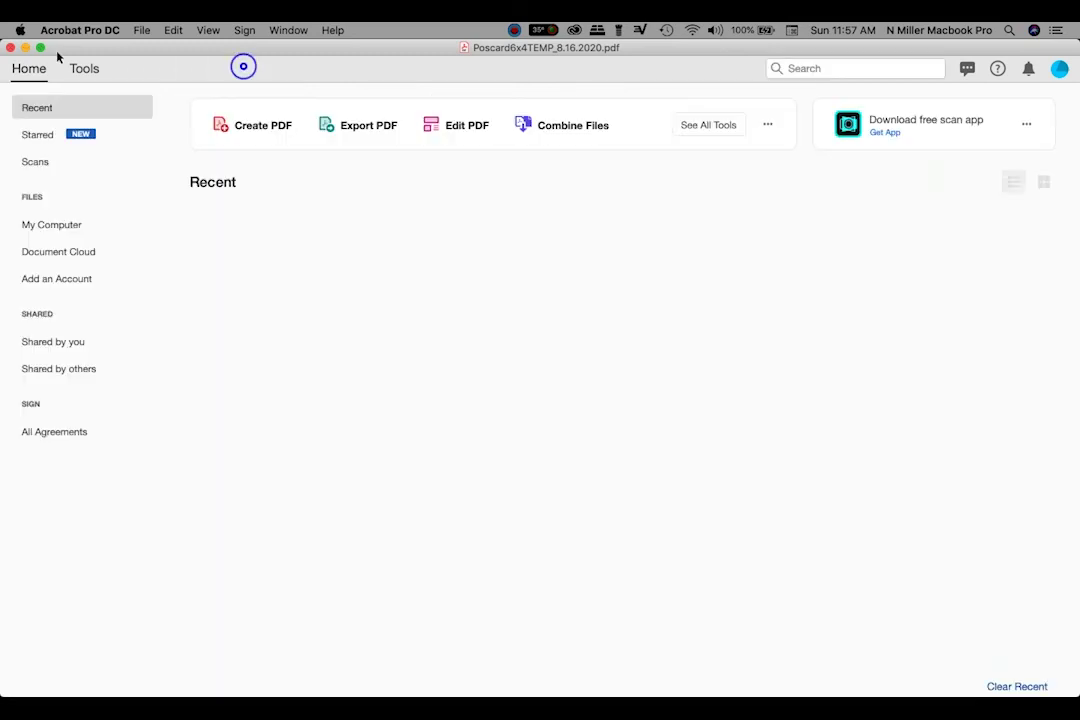
key(super+m)
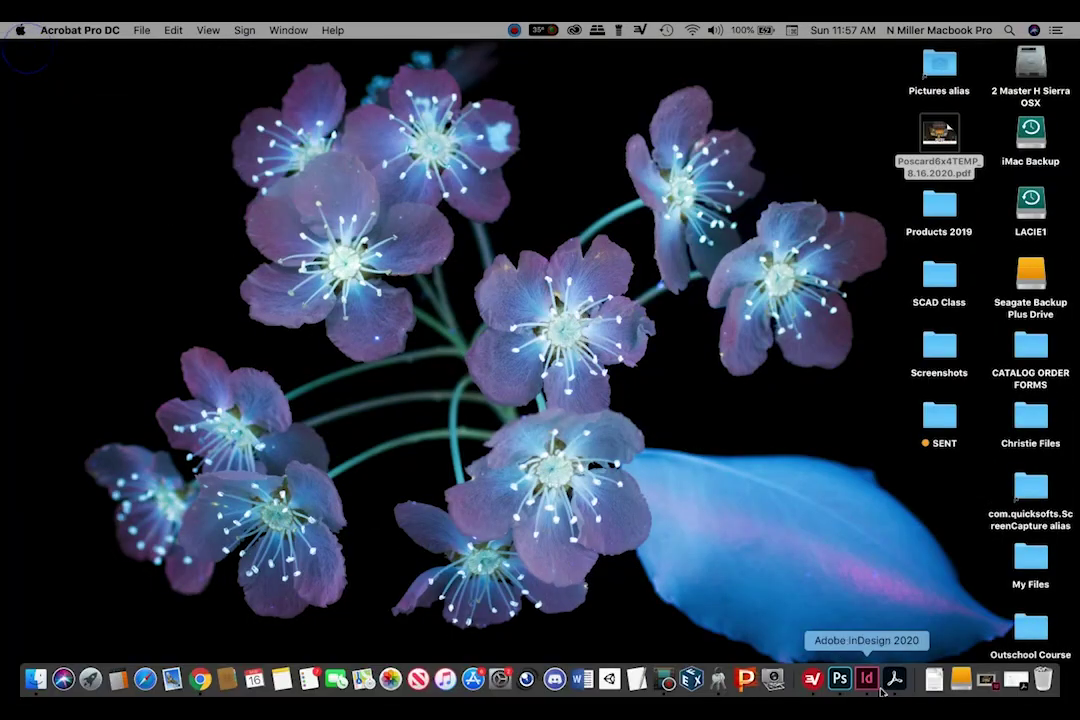
- Switch back to InDesign and enlarge the placed illustration slightly from its upper-right corner past the bleed edge
click(880, 681)
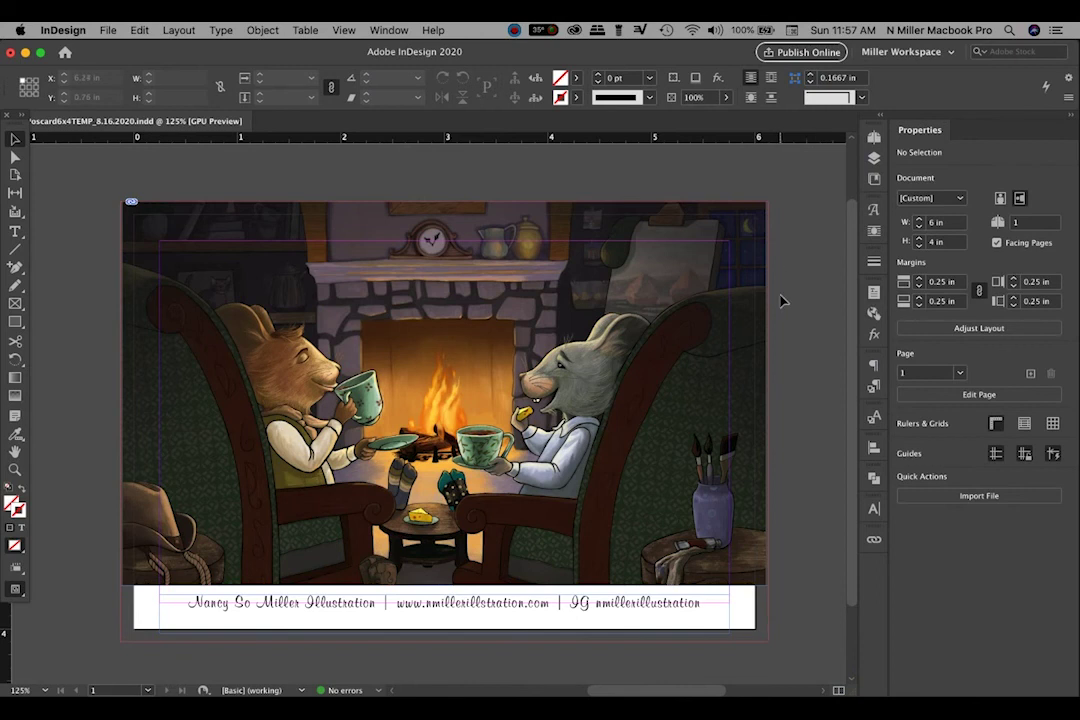
click(15, 469)
click(778, 431)
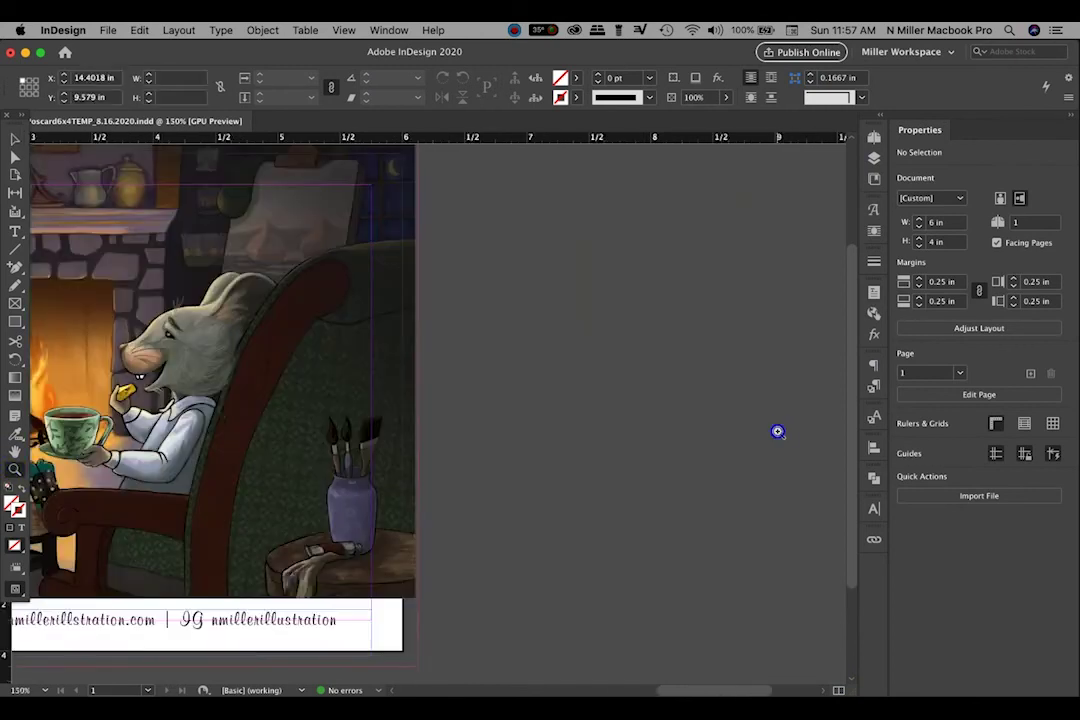
click(778, 431)
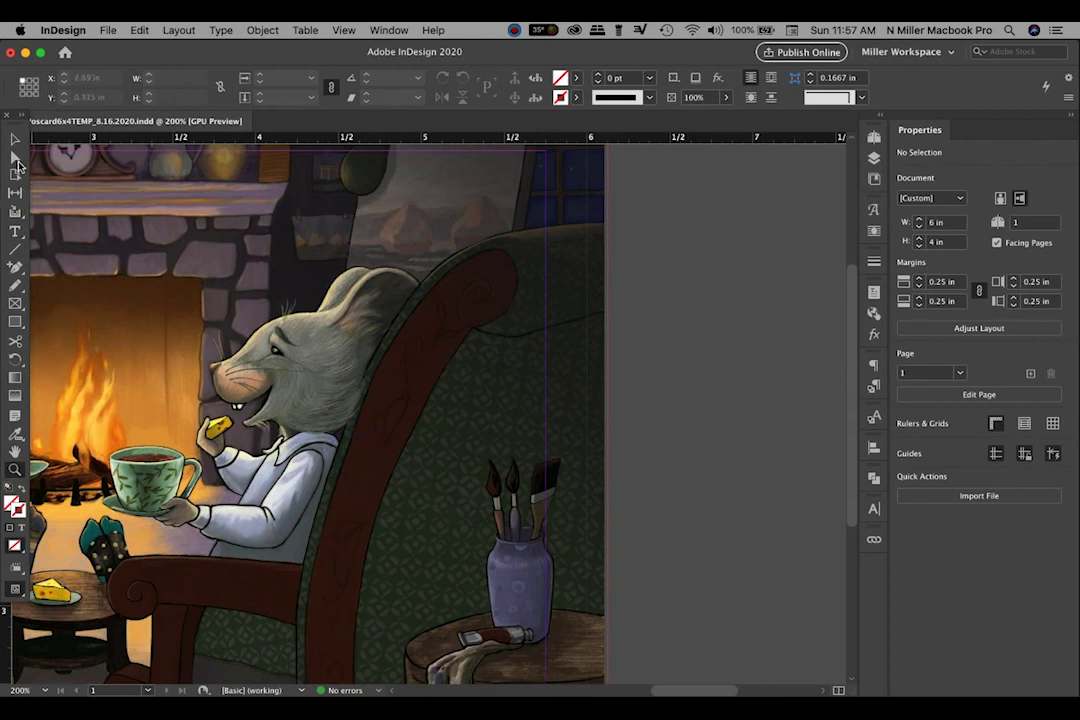
click(16, 158)
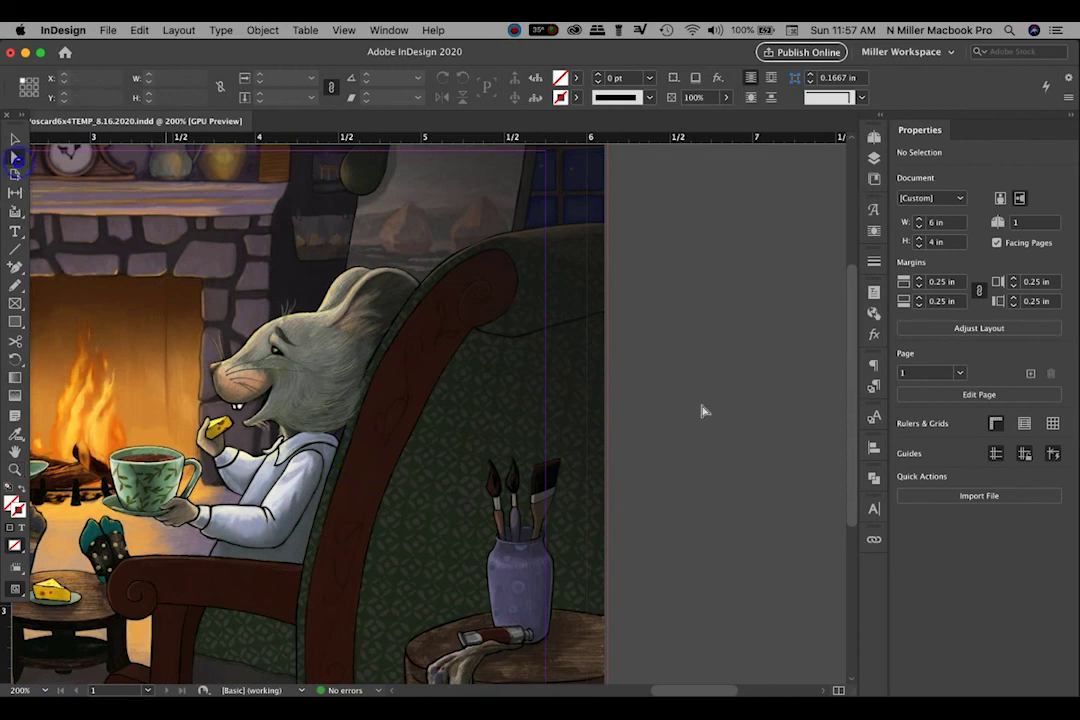
click(434, 292)
scroll(737, 356, up, 3)
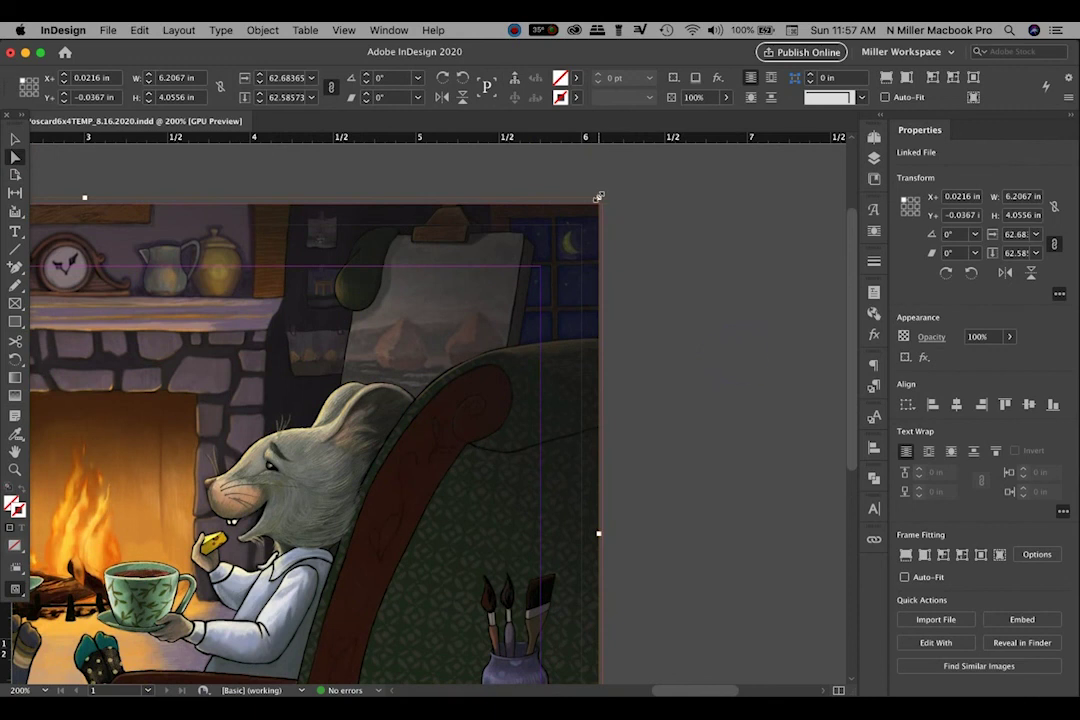
drag(597, 196, 600, 195)
click(733, 393)
- Enlarge the illustration from its upper-left corner to about 6.273 in wide and 4.0989 in high, extending past the bleed
scroll(730, 400, left, 10)
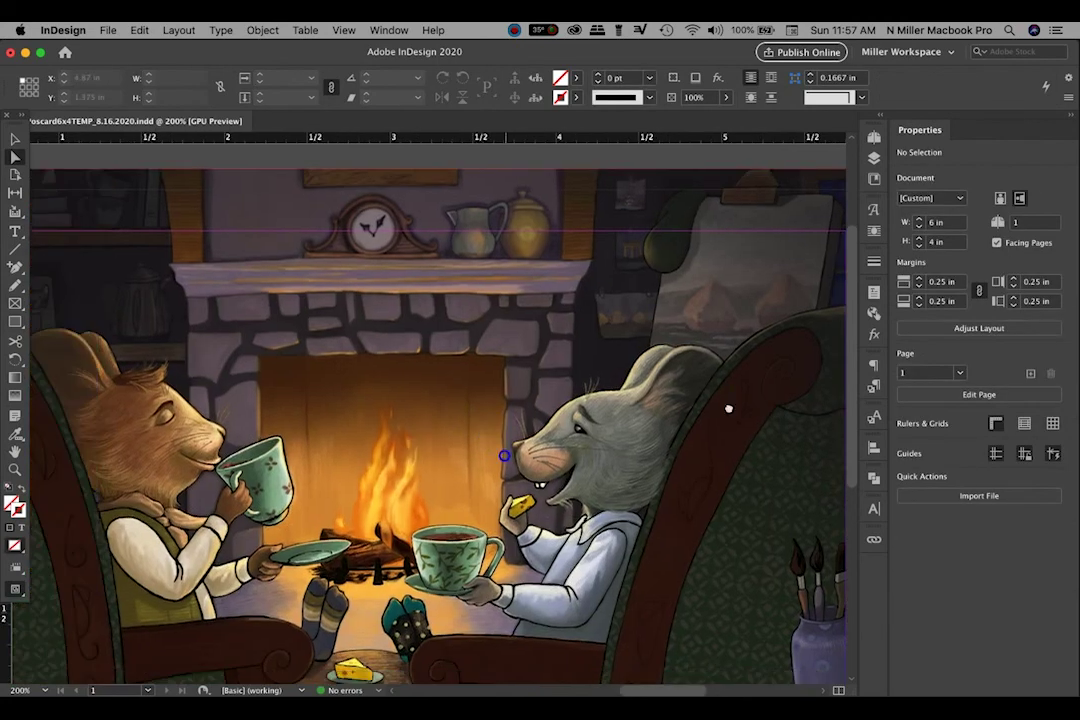
scroll(505, 455, down, 3)
scroll(510, 520, up, 6)
scroll(323, 308, left, 5)
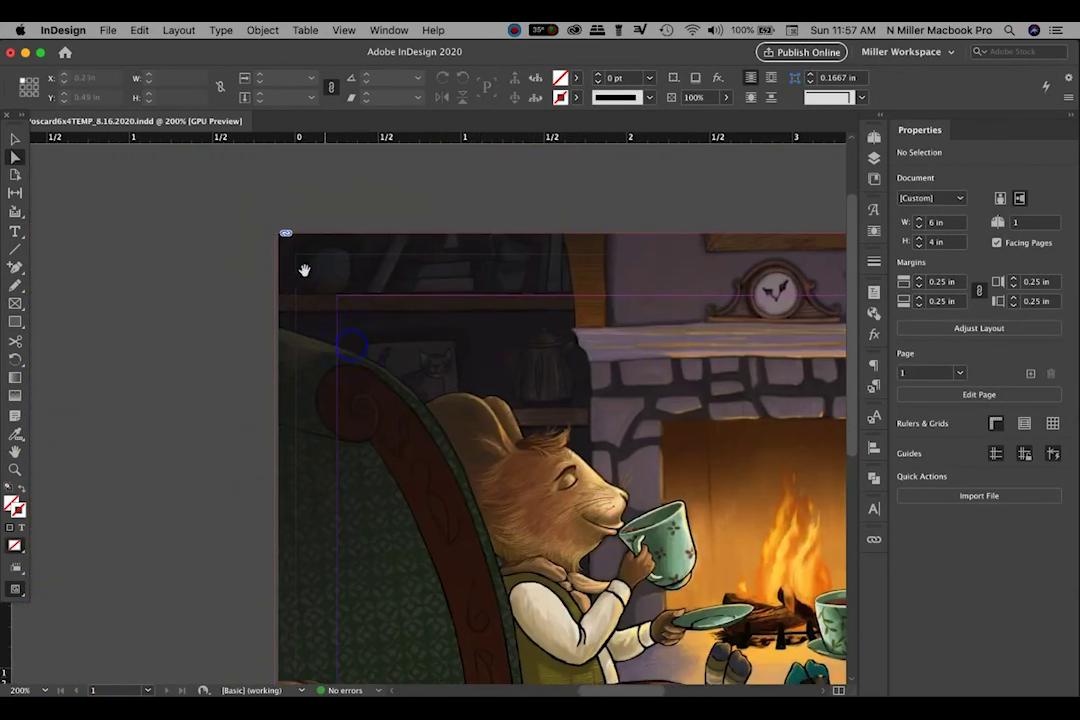
click(281, 224)
mouse_move(280, 224)
mouse_down()
mouse_move(272, 215)
mouse_move(280, 222)
mouse_up()
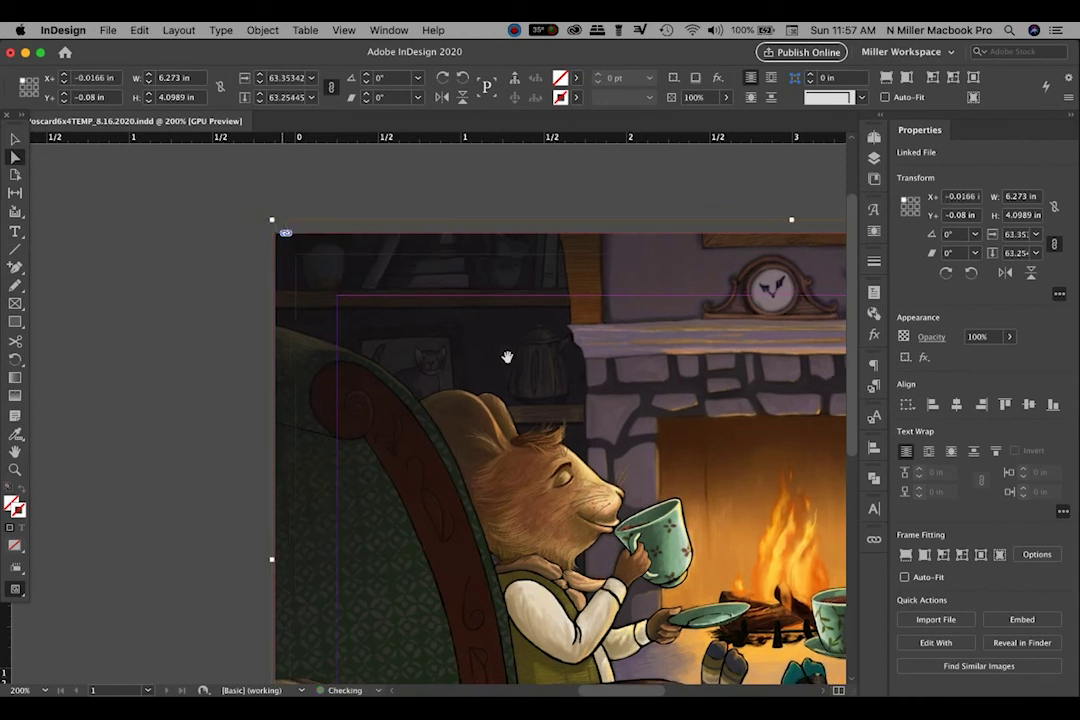
scroll(506, 357, right, 10)
scroll(405, 385, down, 5)
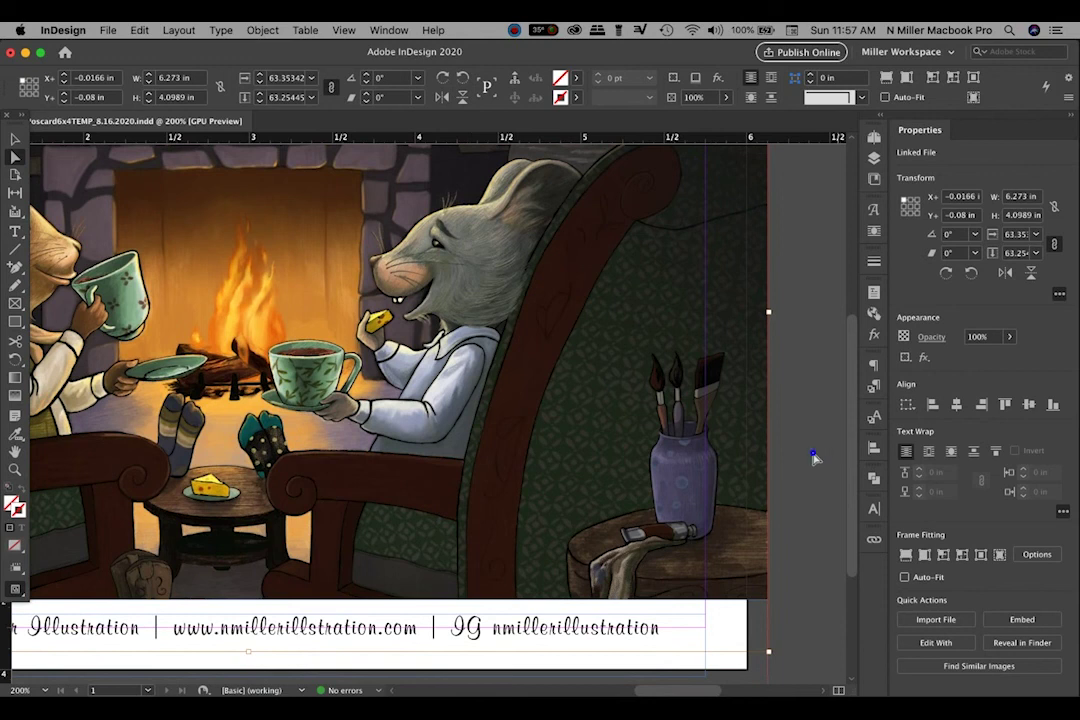
click(813, 452)
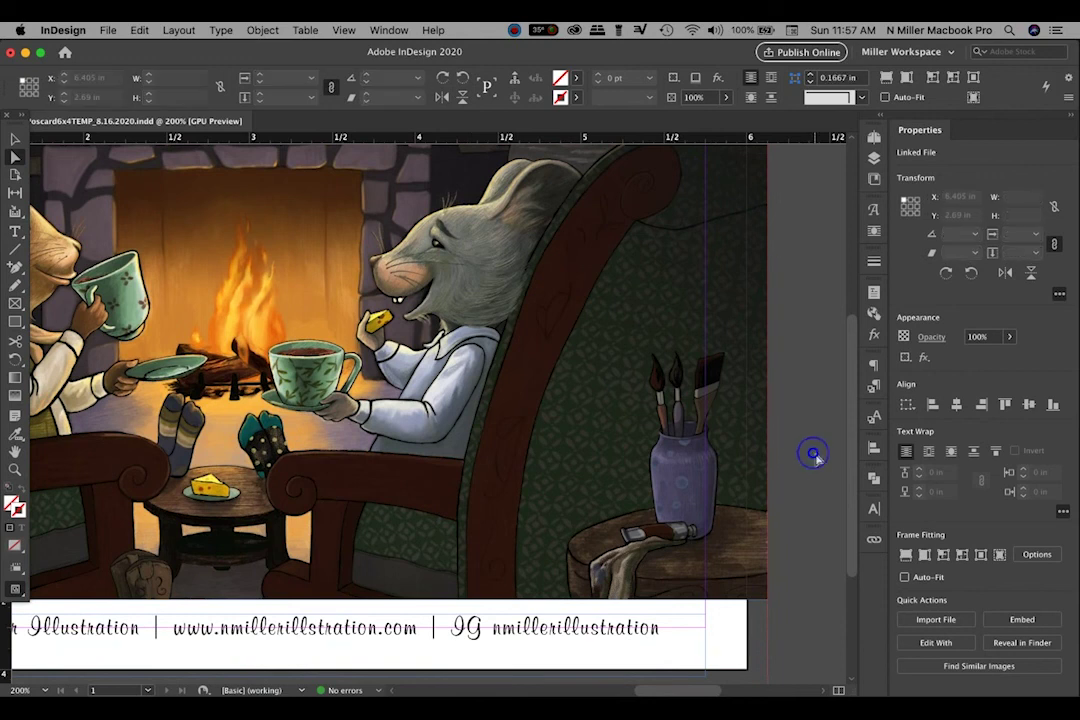
- Check the artwork in preview, move the illustration down within its frame to a Y offset of -0.0383 in and fit the page on screen
scroll(730, 487, up, 3)
scroll(730, 487, left, 4)
scroll(694, 490, up, 3)
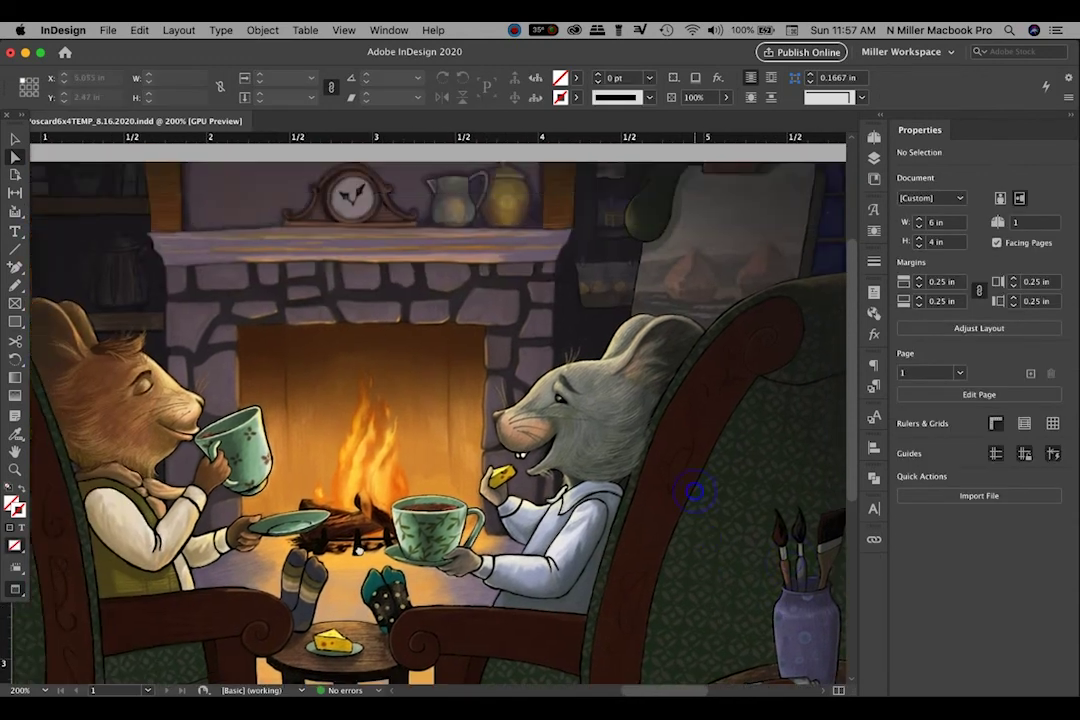
scroll(694, 490, right, 6)
scroll(694, 490, left, 2)
scroll(745, 578, left, 6)
scroll(745, 578, down, 1)
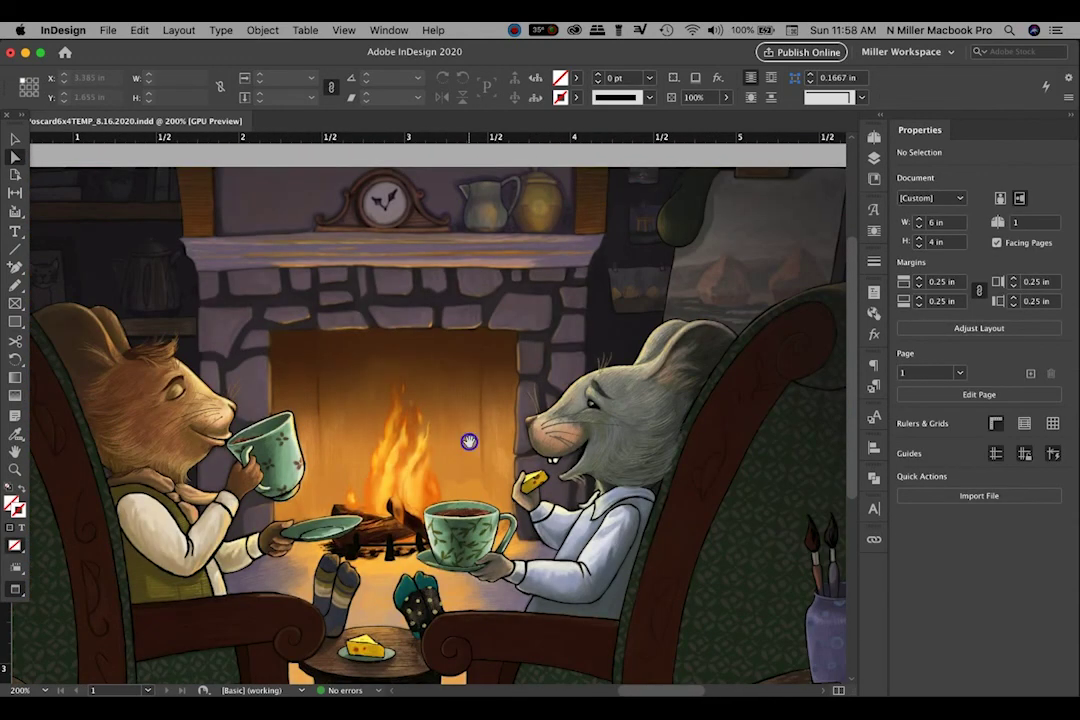
click(470, 441)
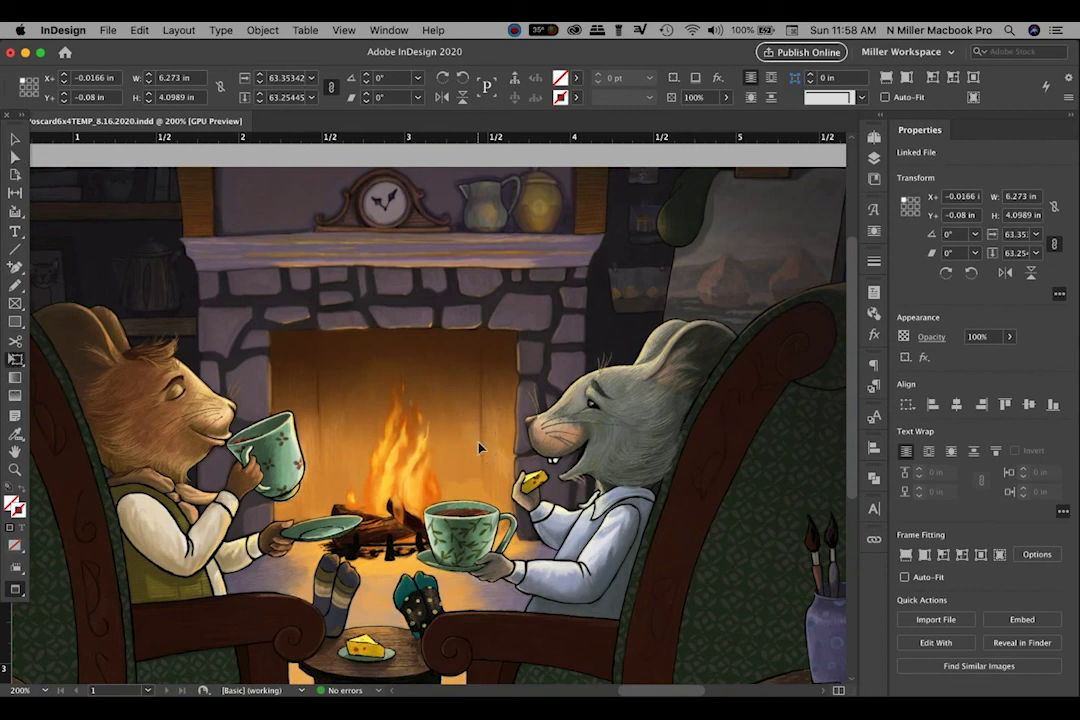
key(Down)
key(Down)
key(Down)
key(super+0)
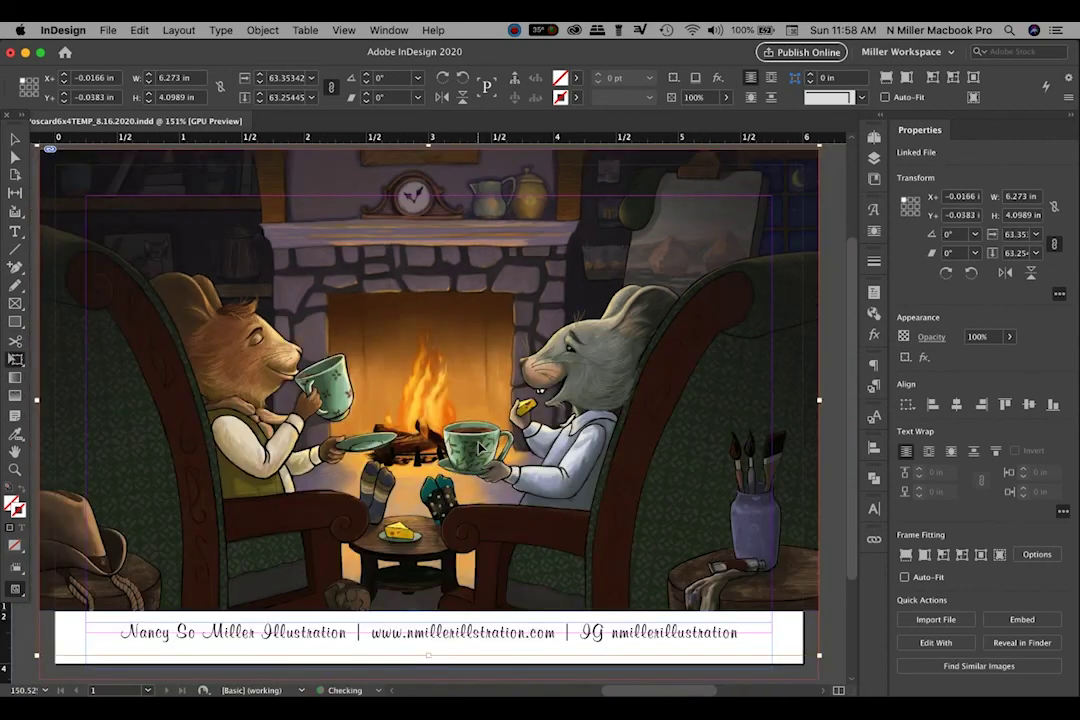
- Preview the full postcard without guides and undo the last downward nudge of the illustration
click(827, 522)
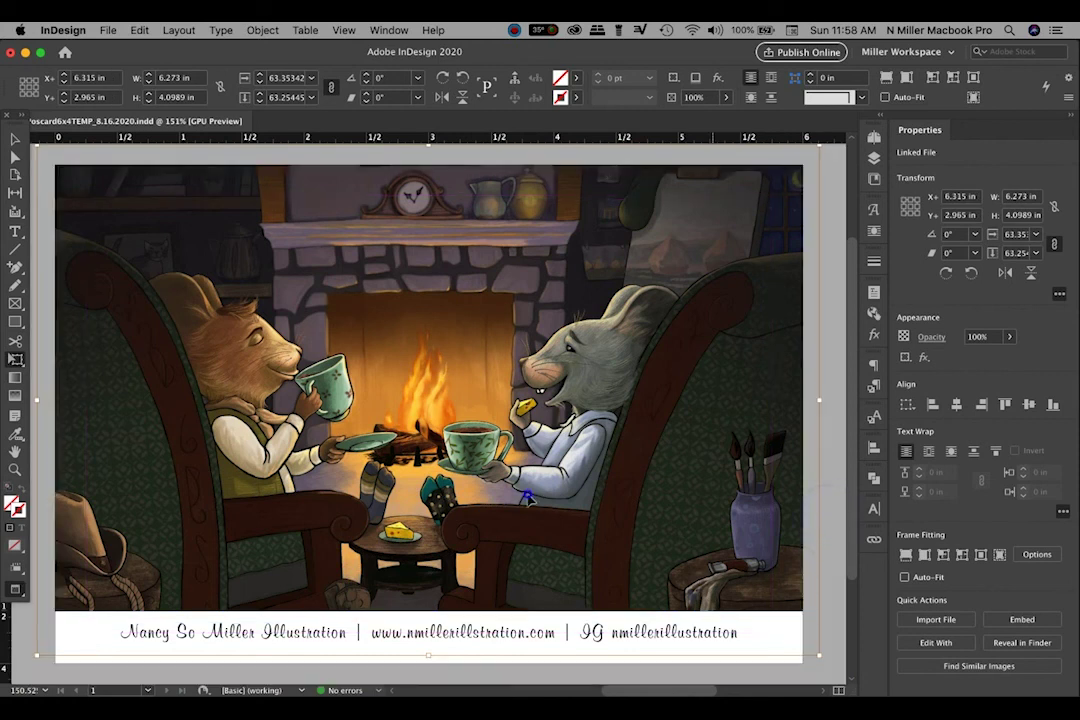
key(super+z)
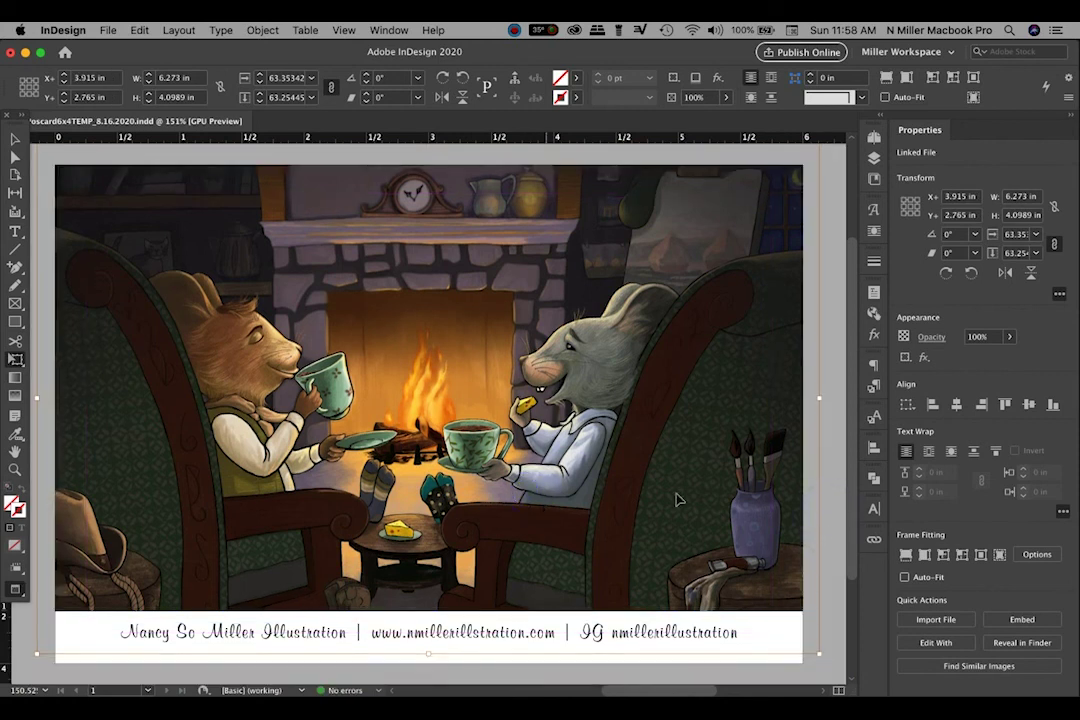
click(832, 564)
click(833, 567)
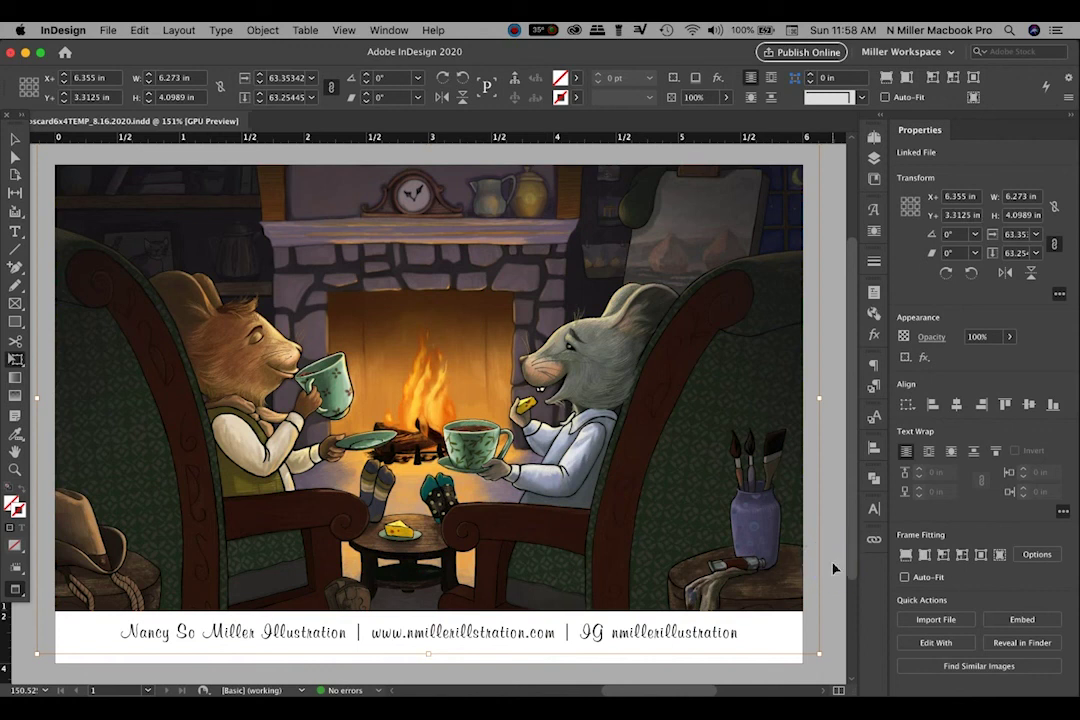
- Export the postcard again as Adobe PDF (Print) with the modified PDF/X-1a:2001 preset, replacing Poscard6x4TEMP_8.16.2020.pdf on the Desktop
click(110, 30)
click(140, 303)
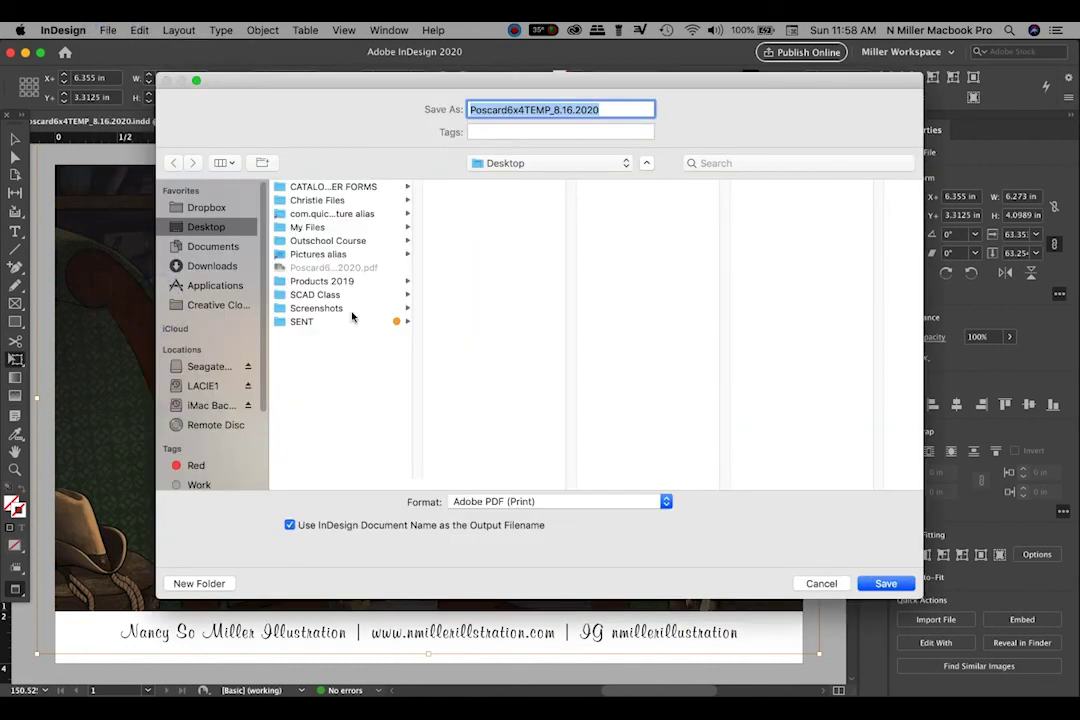
click(887, 584)
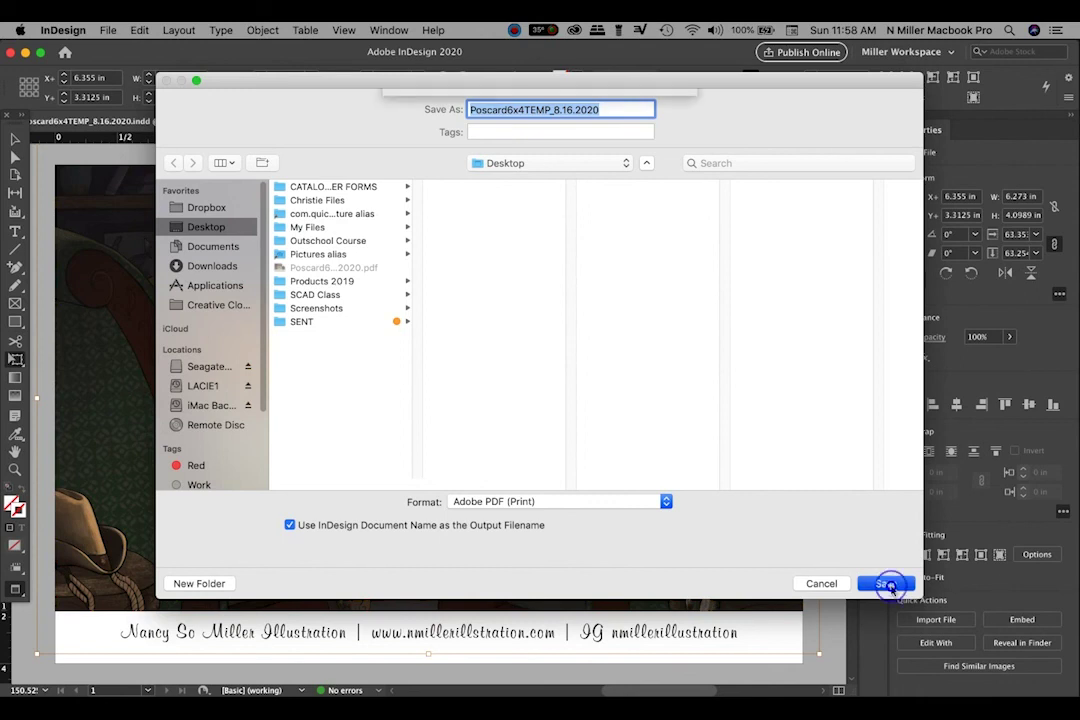
click(646, 179)
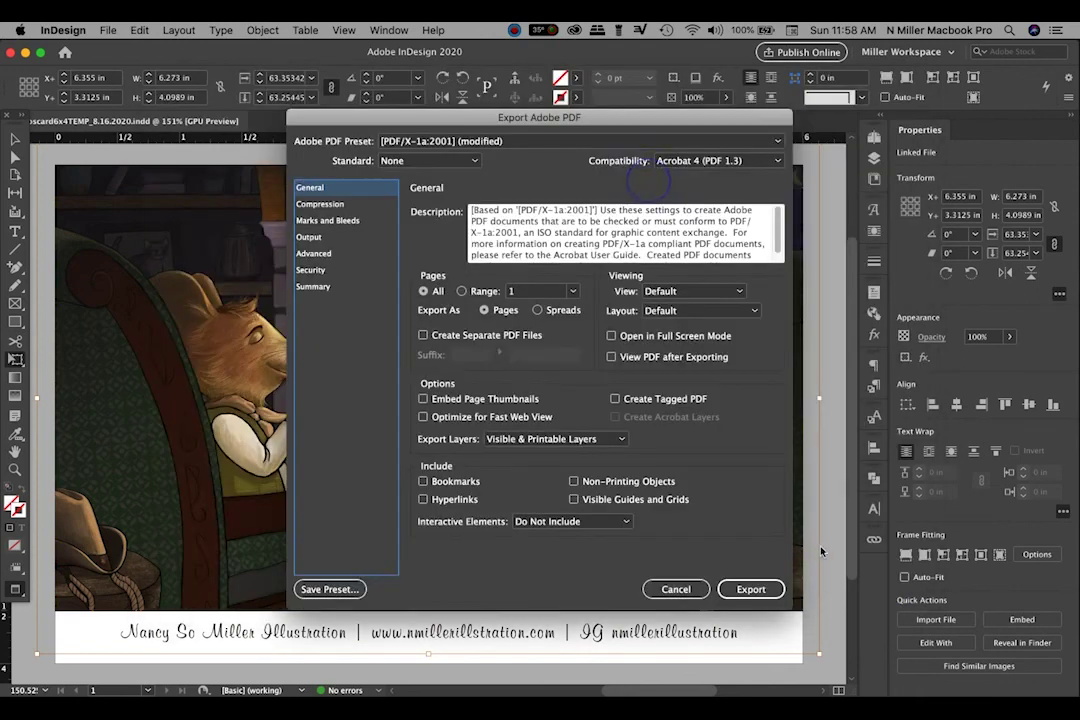
click(764, 592)
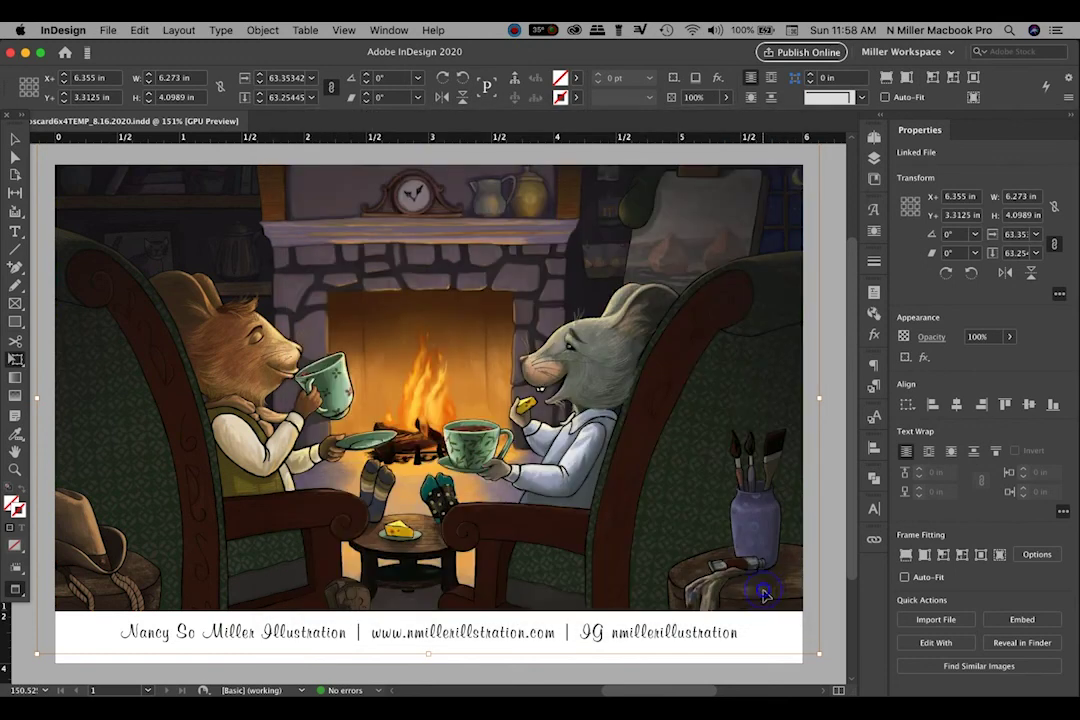
- Minimise InDesign and open the re-exported Poscard6x4TEMP_8.16.2020.pdf from the desktop in Acrobat
click(25, 52)
click(807, 396)
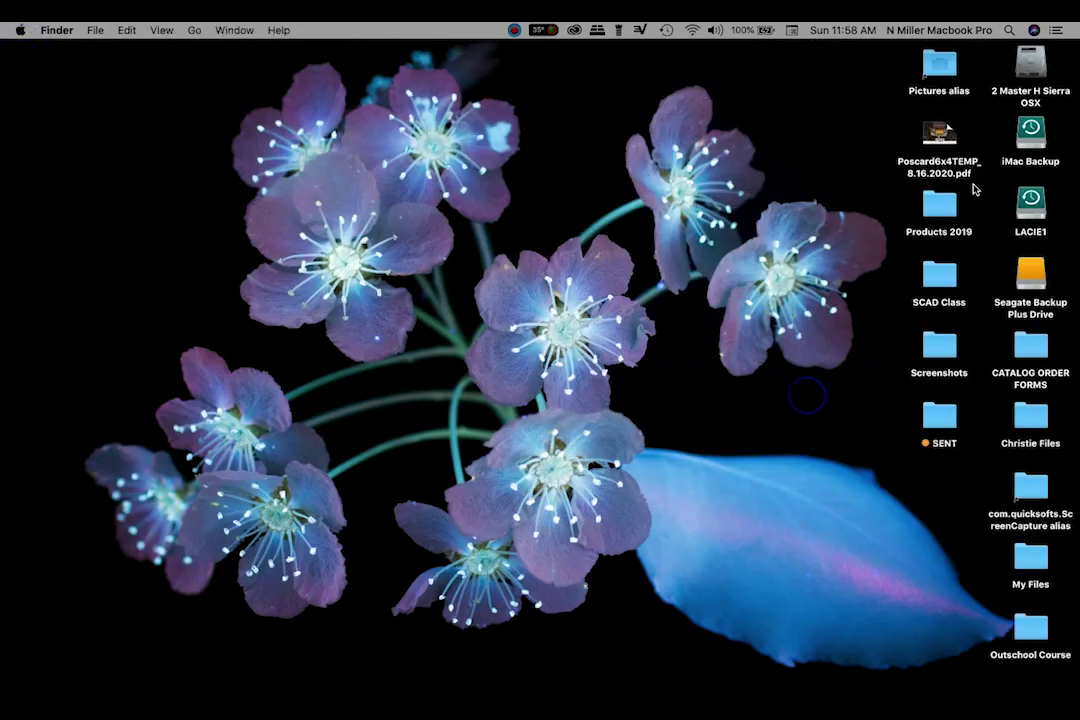
double_click(940, 140)
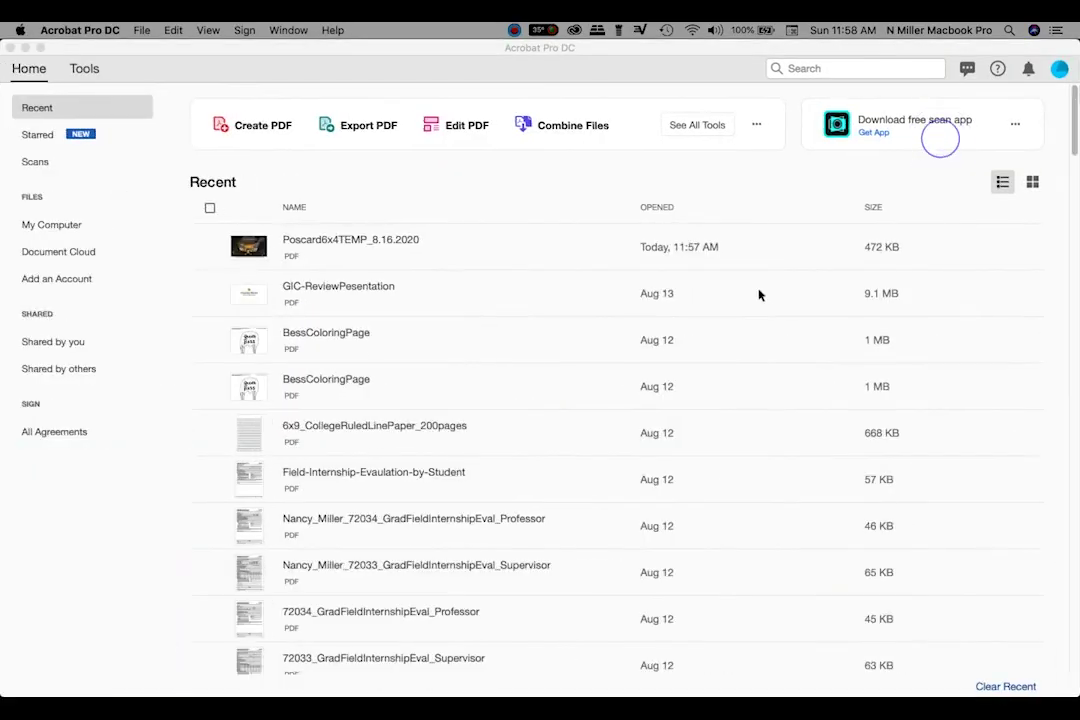